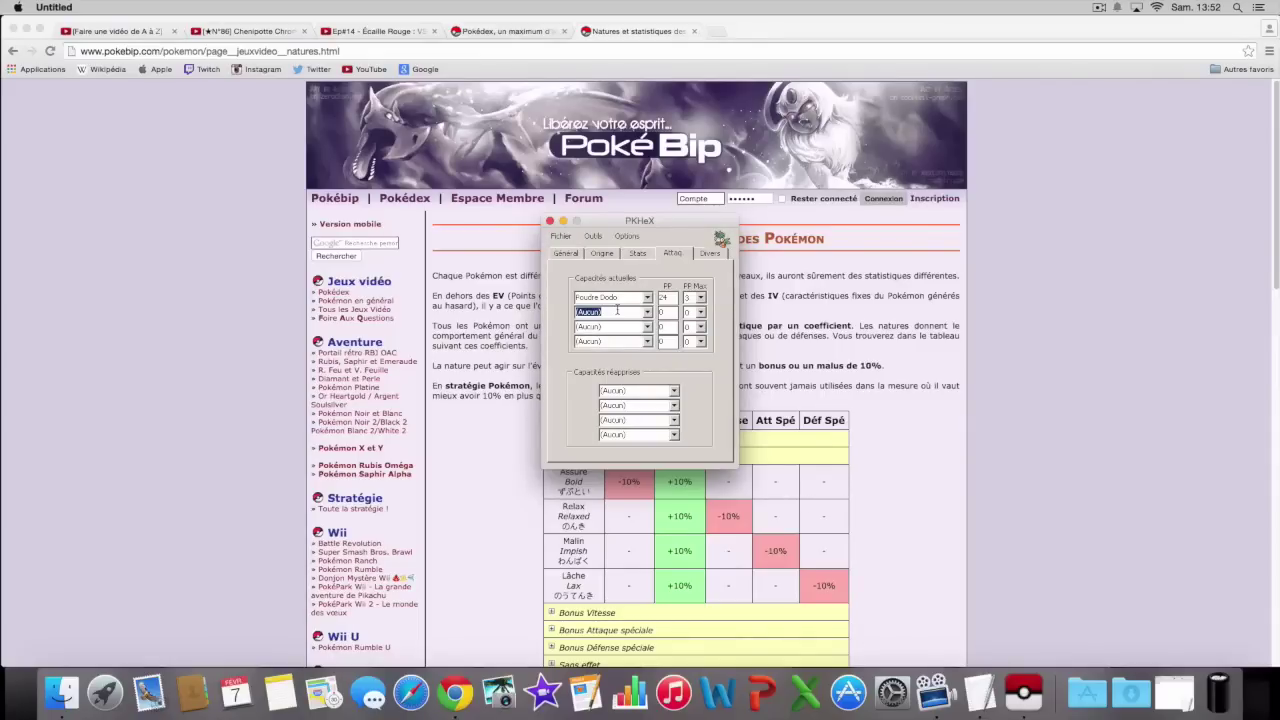
Set the second current move to Échange with PP Max 3.
text(E)
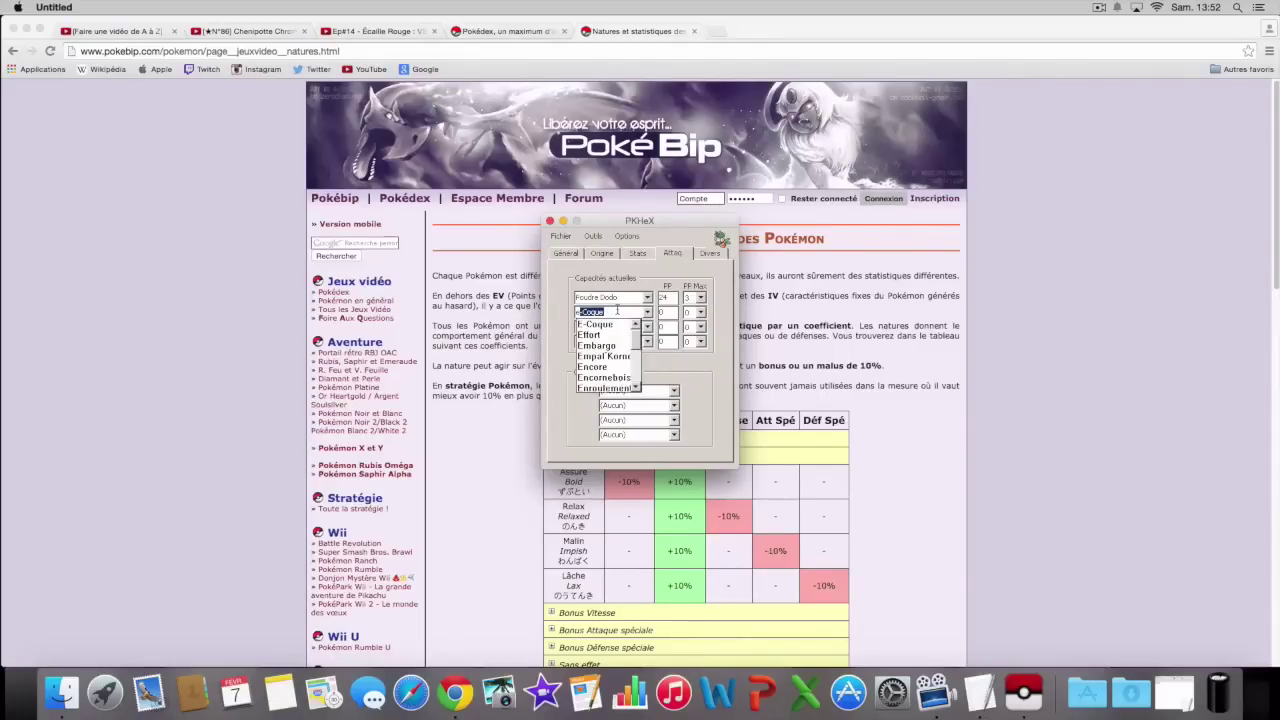
key(BackSpace)
text(E)
key(BackSpace)
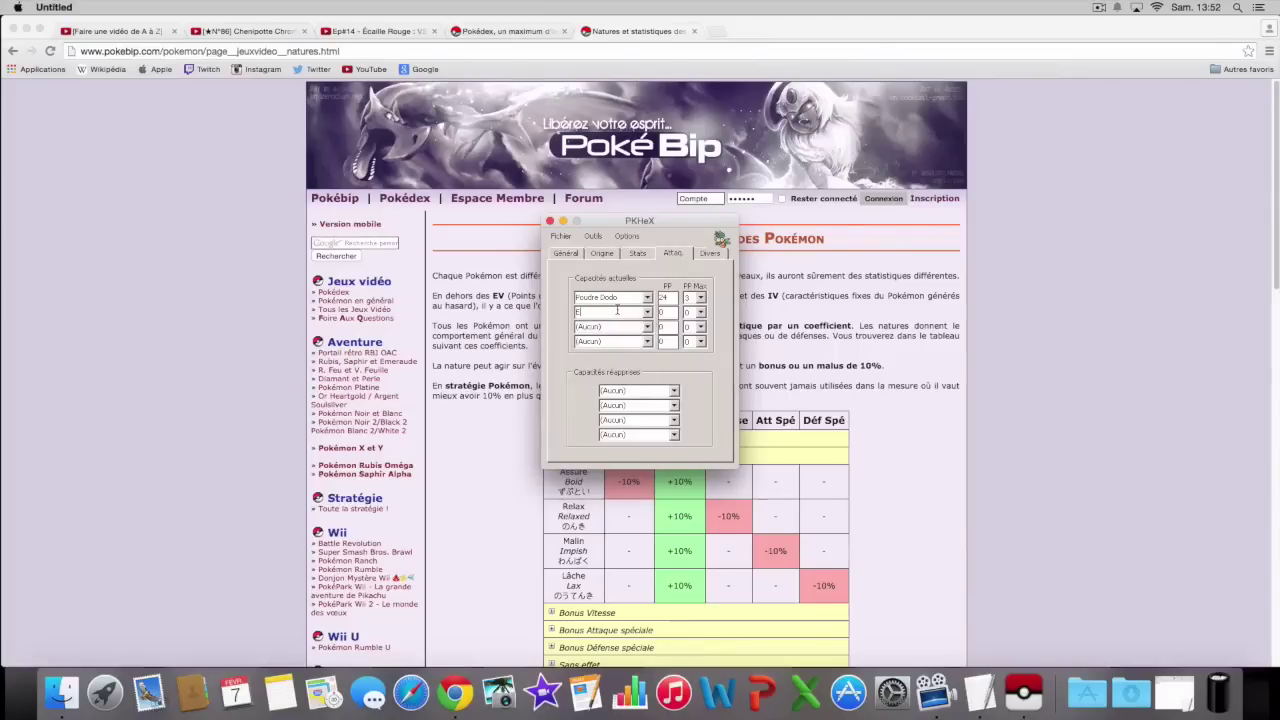
key(BackSpace)
key(BackSpace)
text(Éch)
click(617, 326)
click(608, 312)
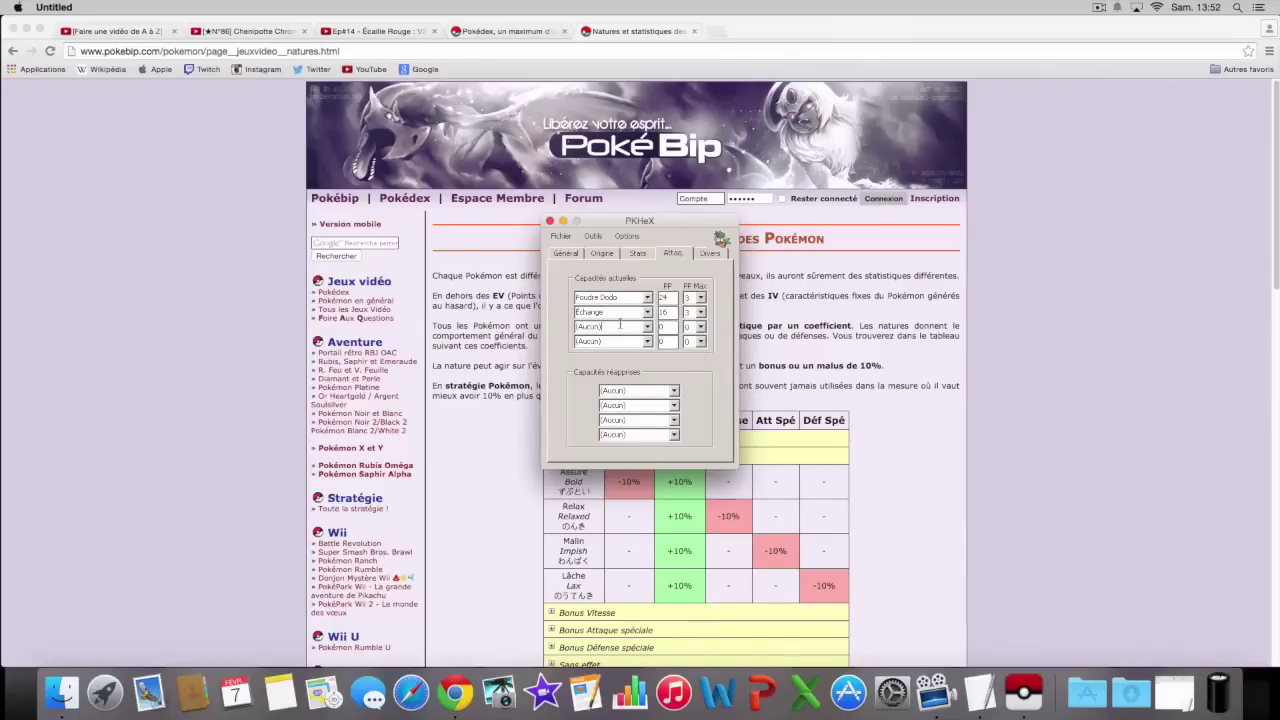
Set the third current move to Passe-Cadeau with PP Max 3.
click(619, 326)
text(Pass)
click(620, 338)
key(Tab)
click(620, 327)
Switch to Chrome, close the natures page and load Google in the Pokédex tab.
click(492, 297)
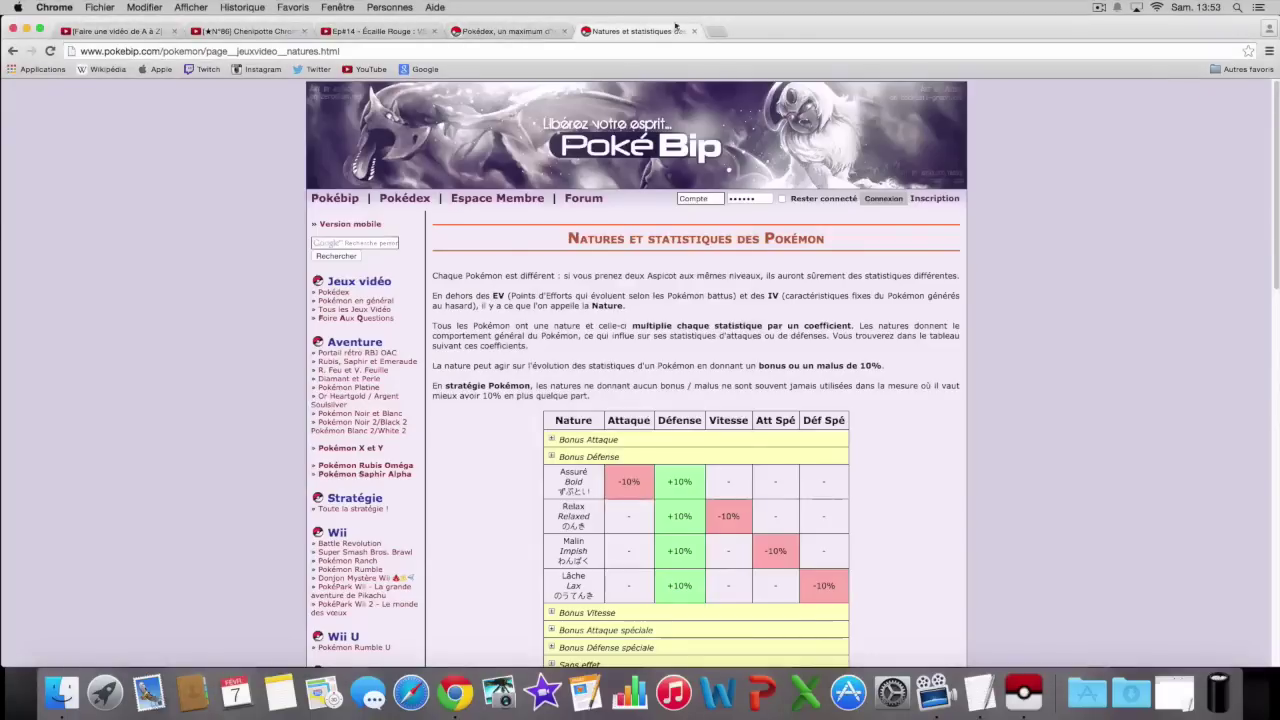
click(697, 31)
click(425, 70)
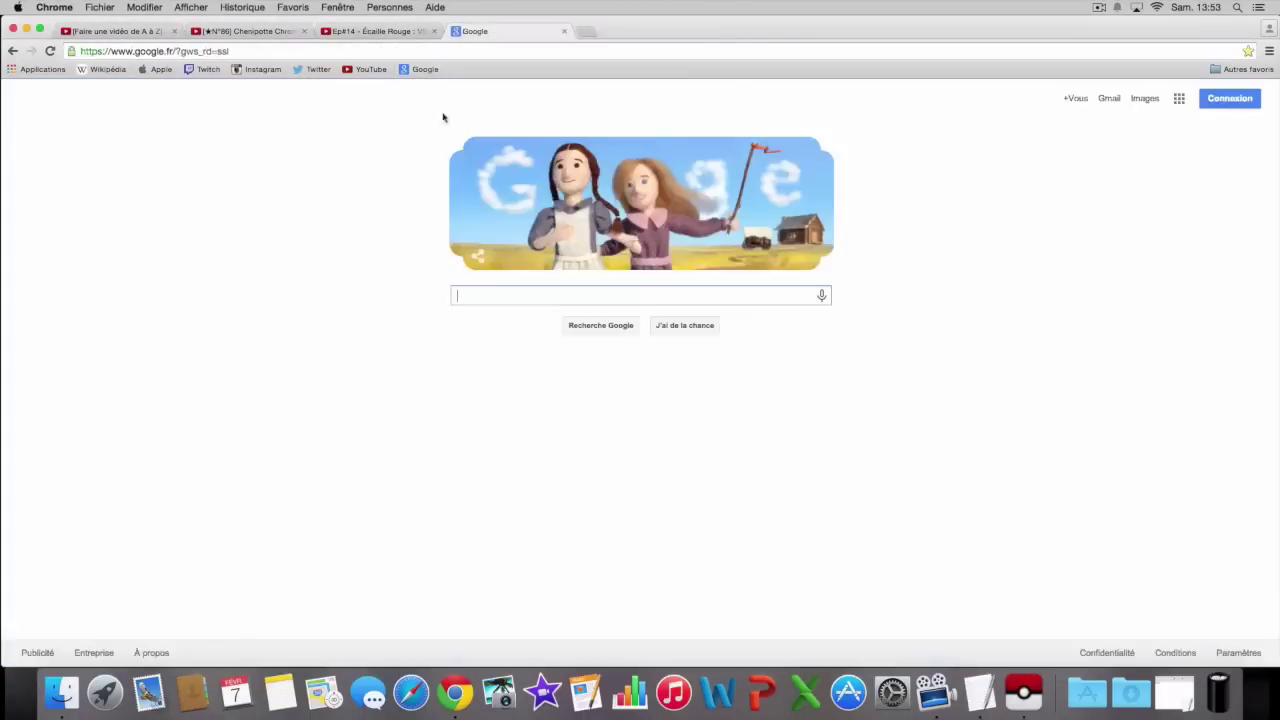
Search Google for "pokemon synthese" and open the Poképédia article on Synthèse.
text(pokemon )
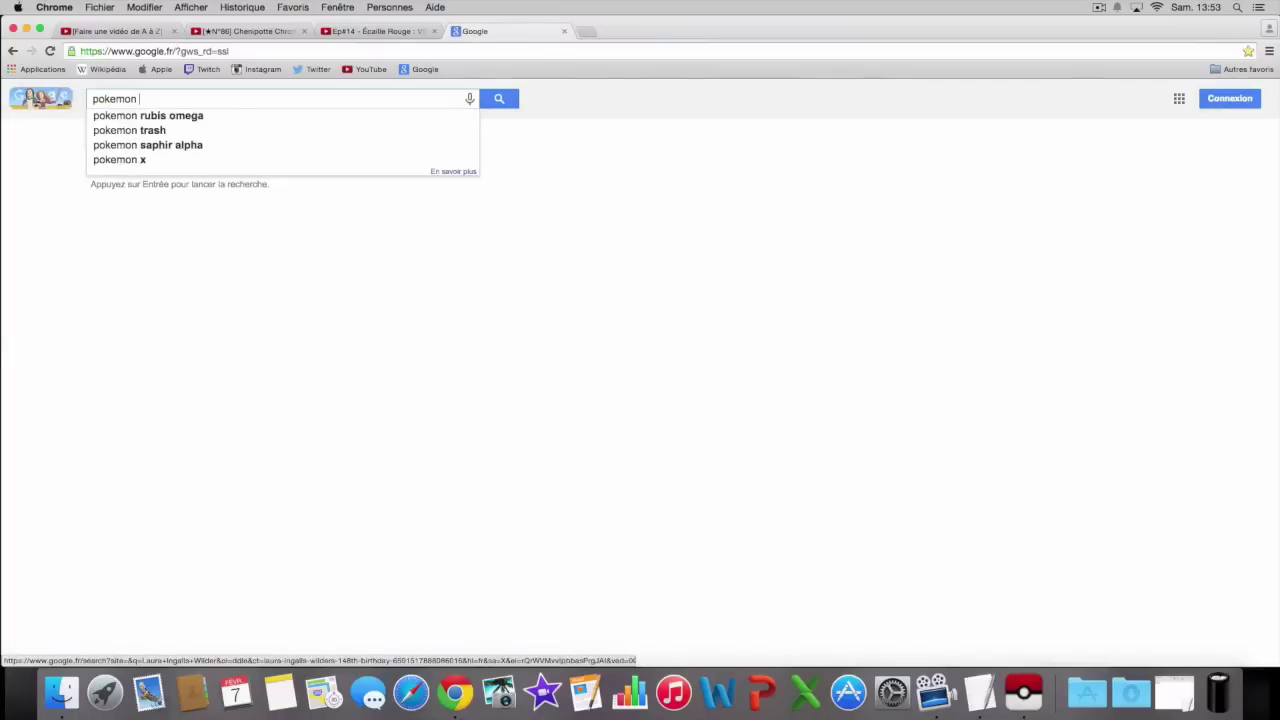
text(syn)
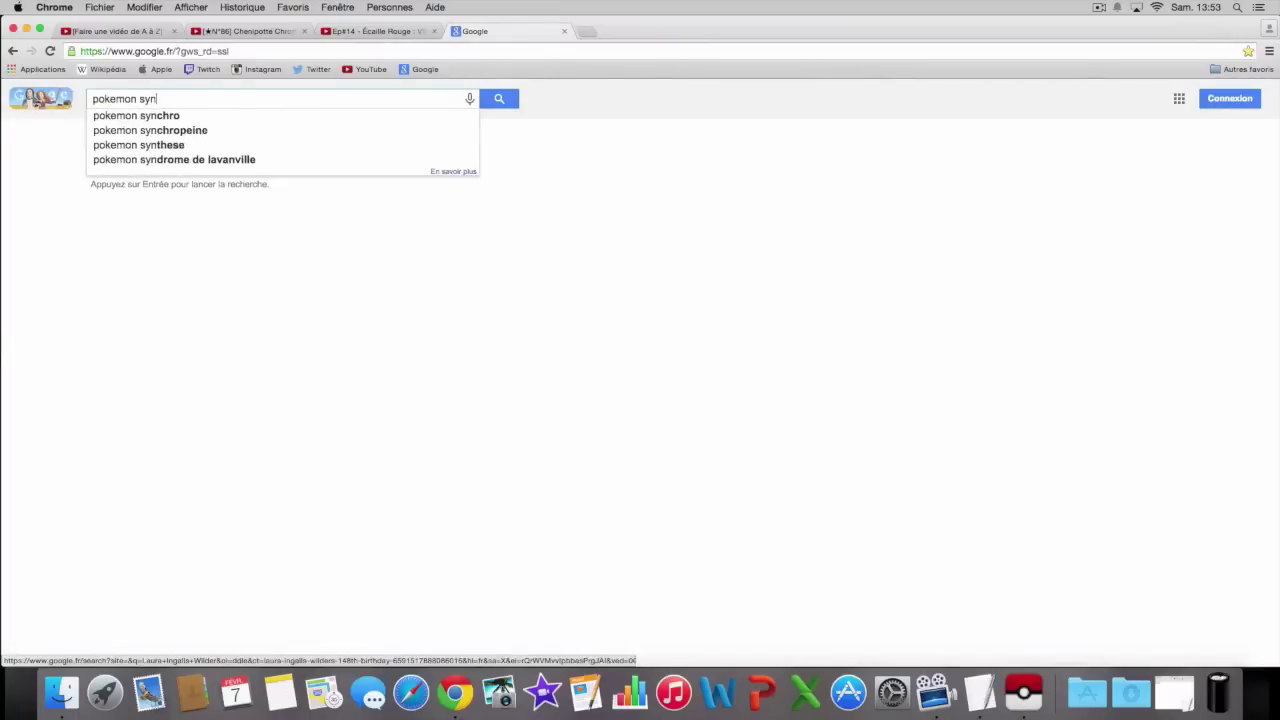
text(these)
key(Return)
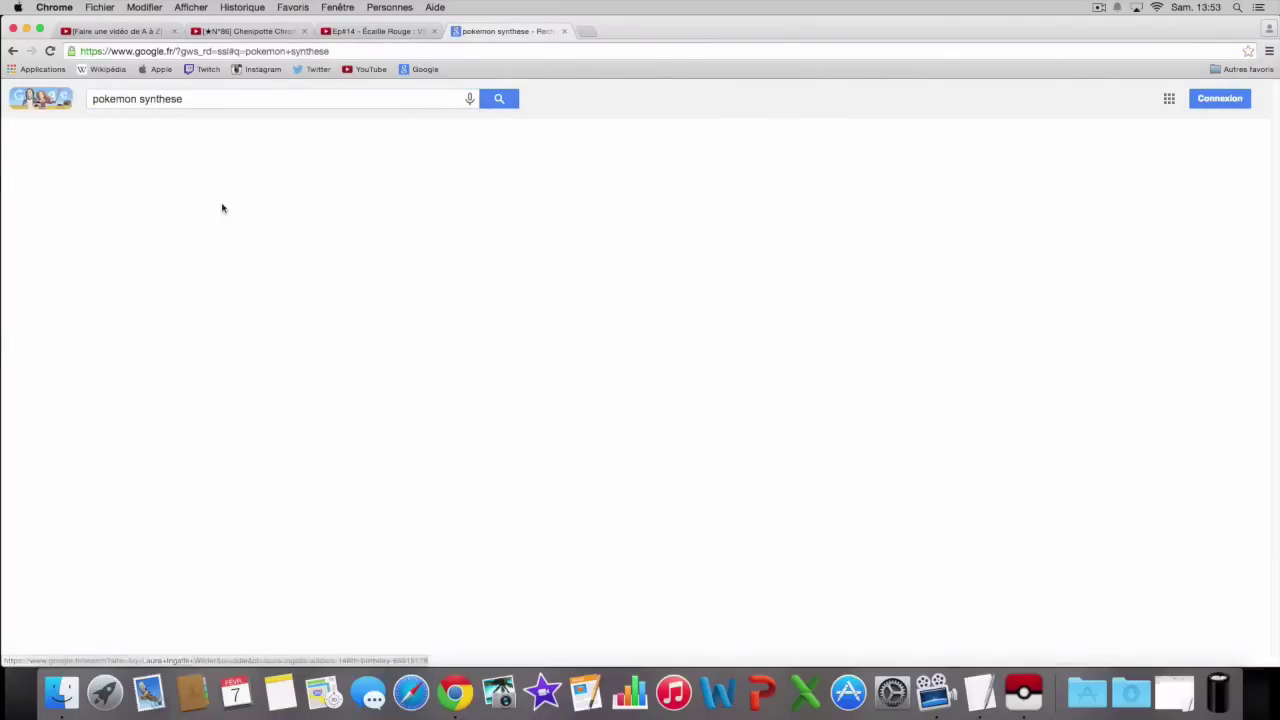
click(197, 201)
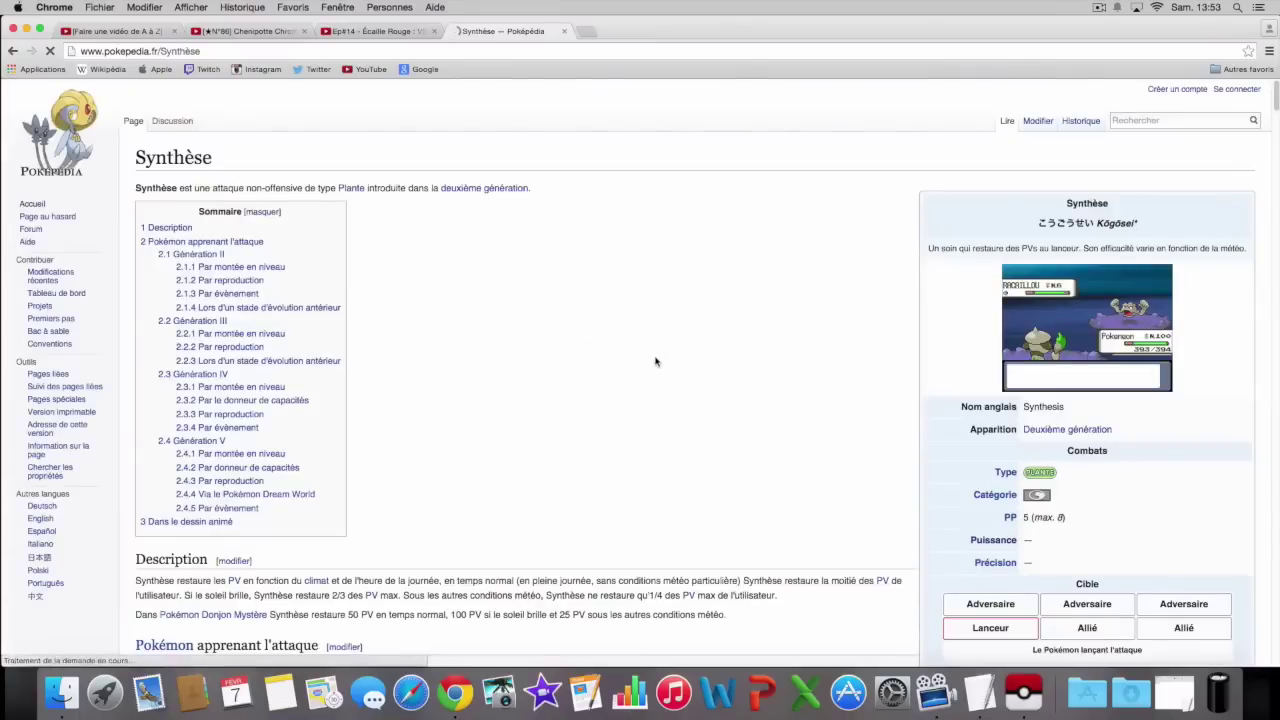
Examine the Synthèse article's lists of Pokémon that learn the move by level, move tutor and breeding.
scroll(654, 360, down, 5)
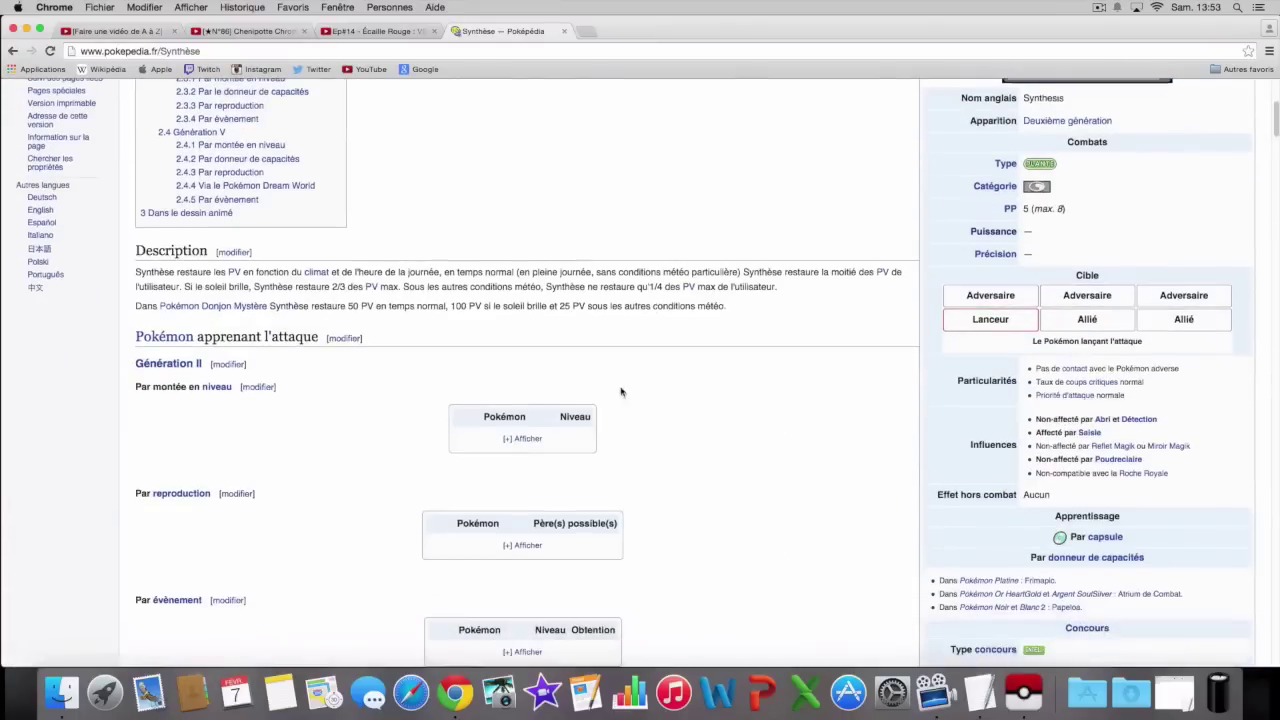
click(523, 438)
scroll(649, 422, down, 1)
scroll(648, 420, down, 5)
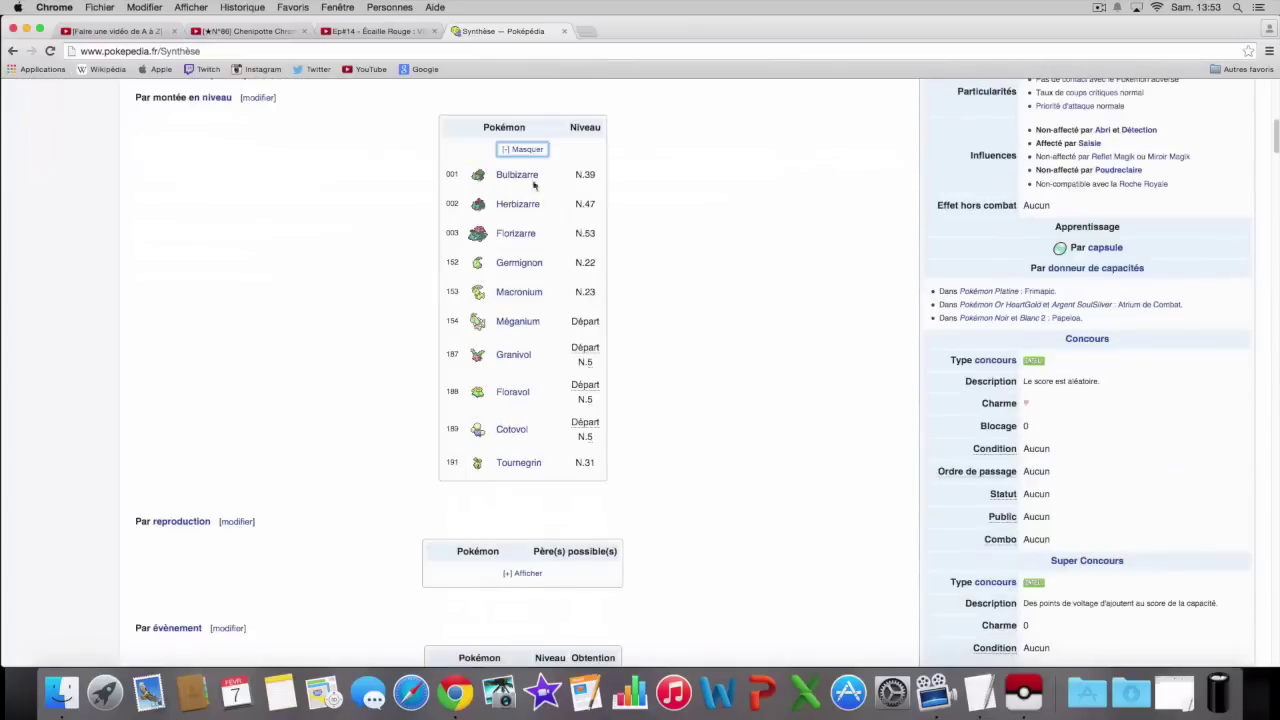
click(522, 149)
scroll(707, 296, down, 20)
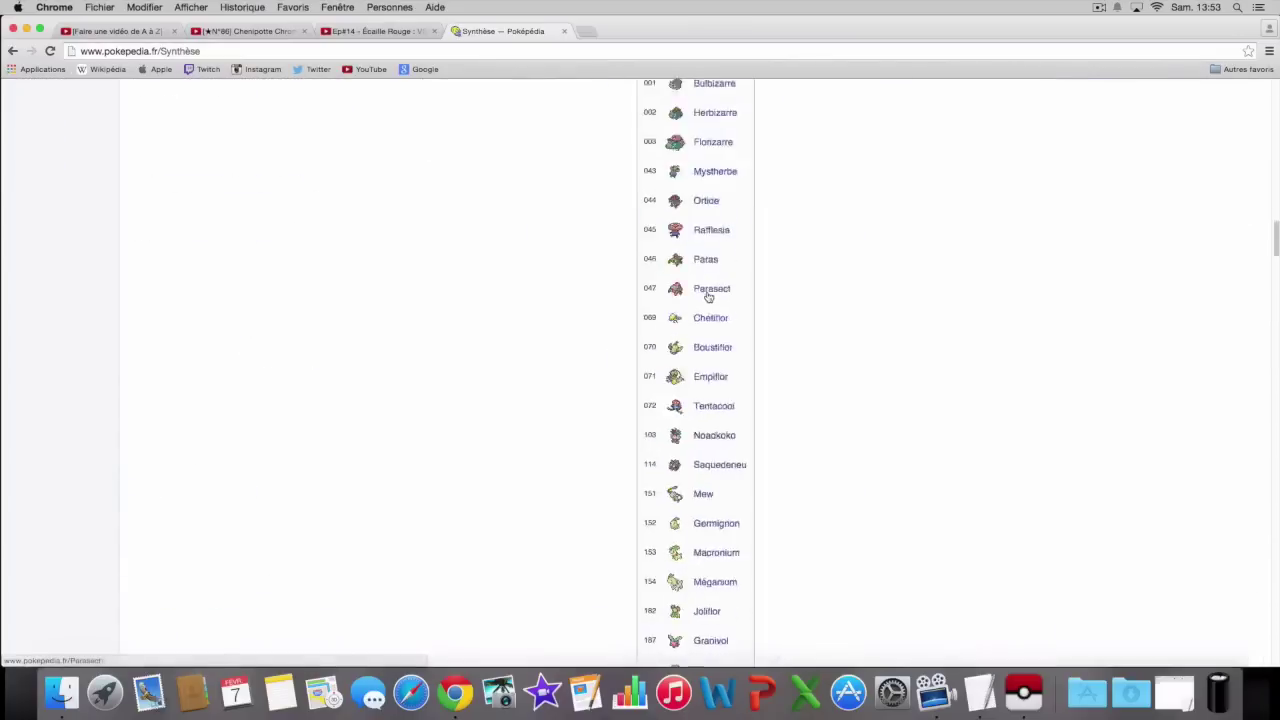
drag(1276, 295, 1274, 342)
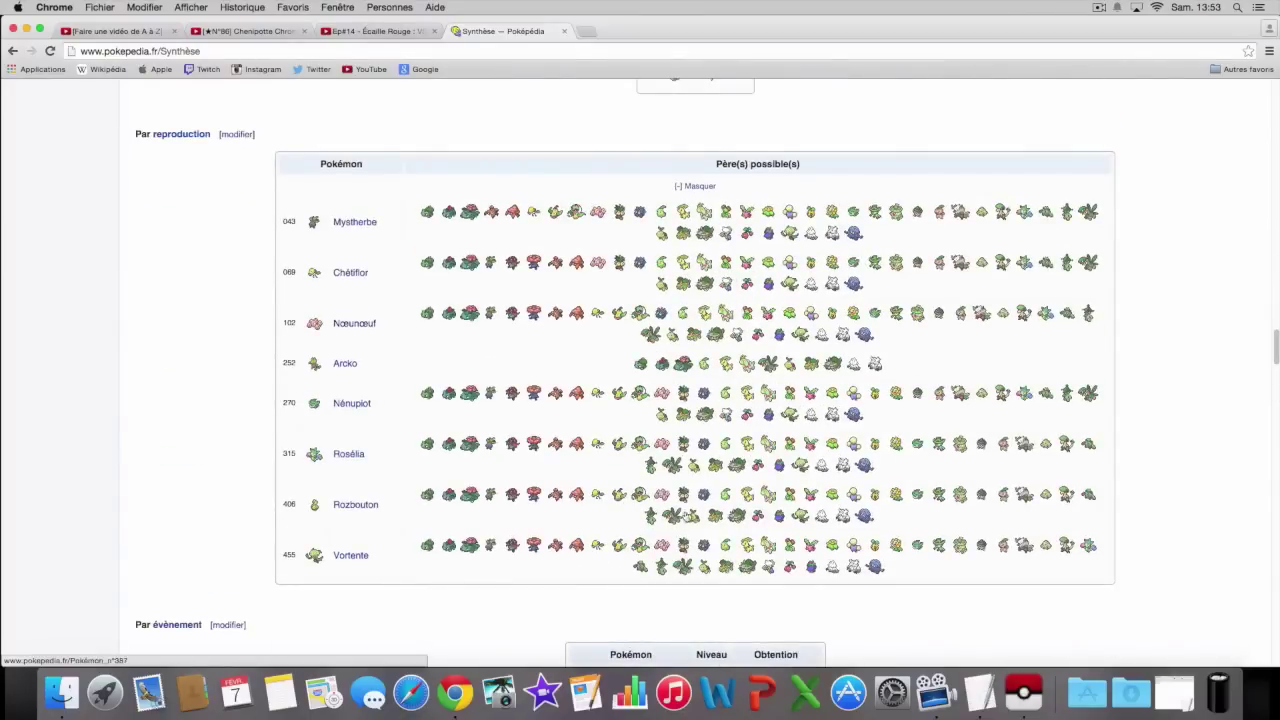
Switch back to PKHeX and set the fourth current move to Synthèse with PP Max 3.
key(ctrl+Up)
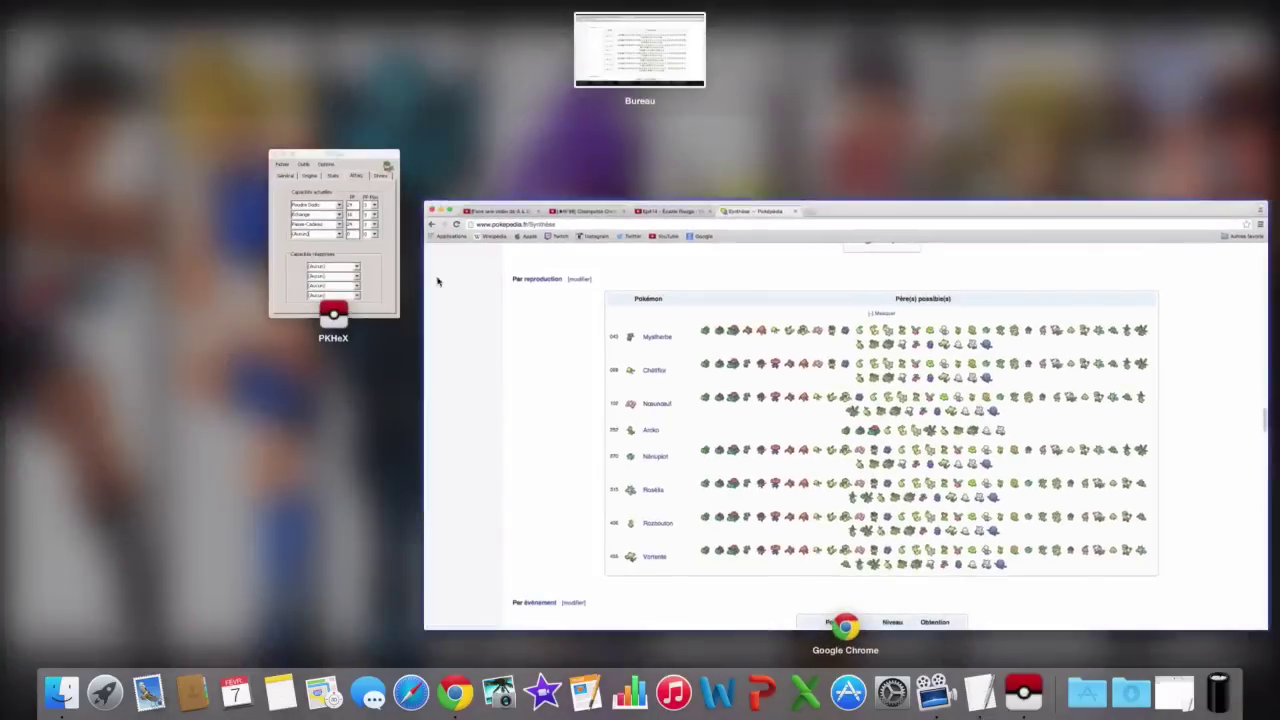
click(314, 256)
text(synchropeine)
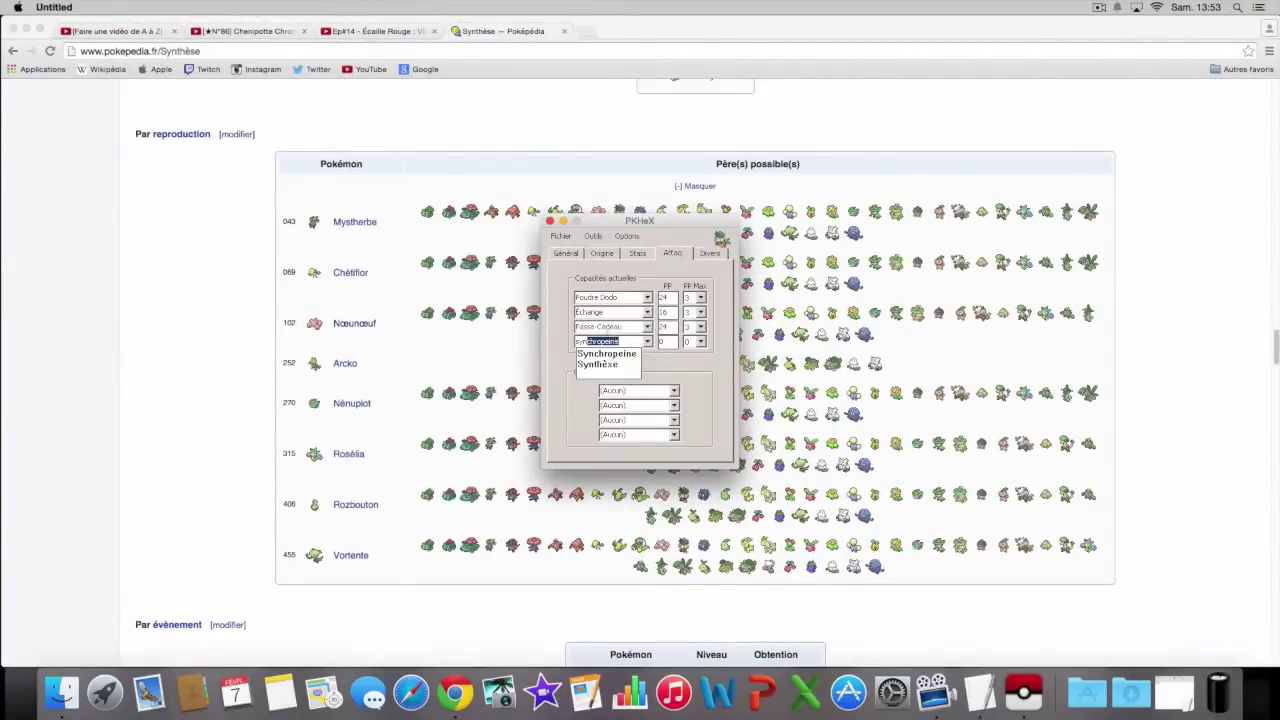
click(600, 364)
click(700, 341)
click(695, 370)
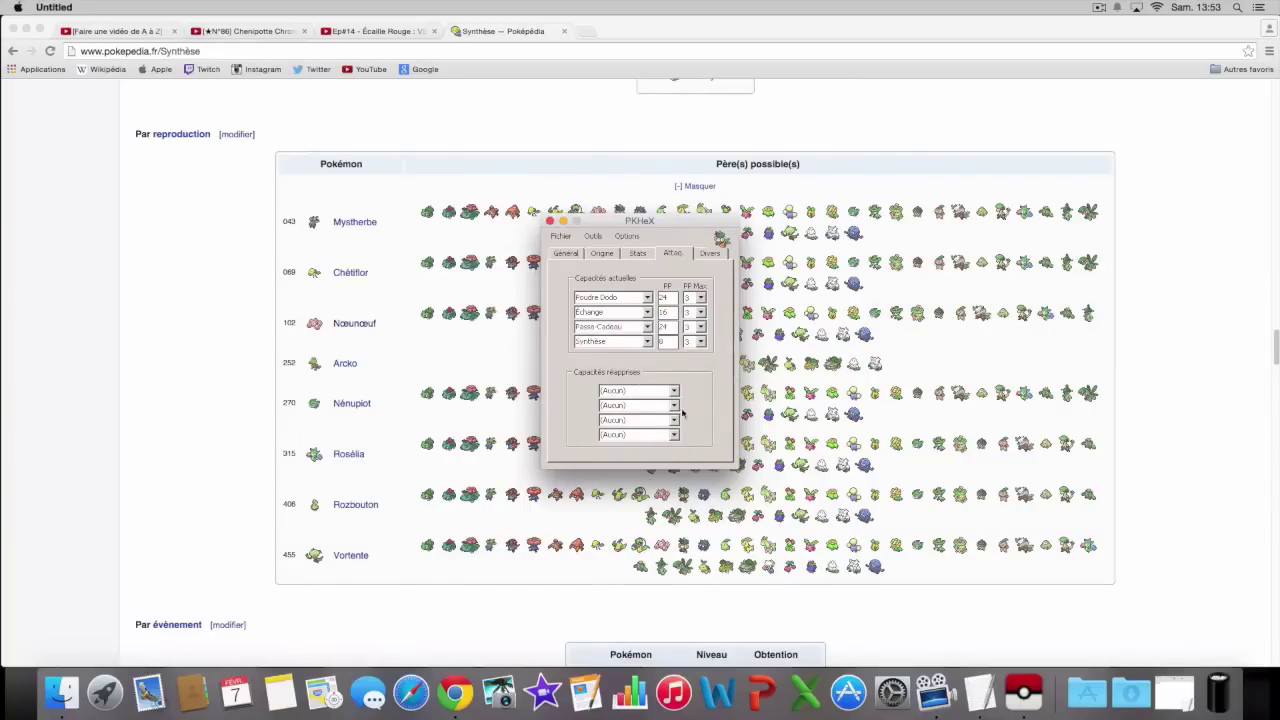
Show the Pokémon's trainer information and restore the TextEdit note holding the trainer ID and SID.
click(703, 257)
double_click(620, 289)
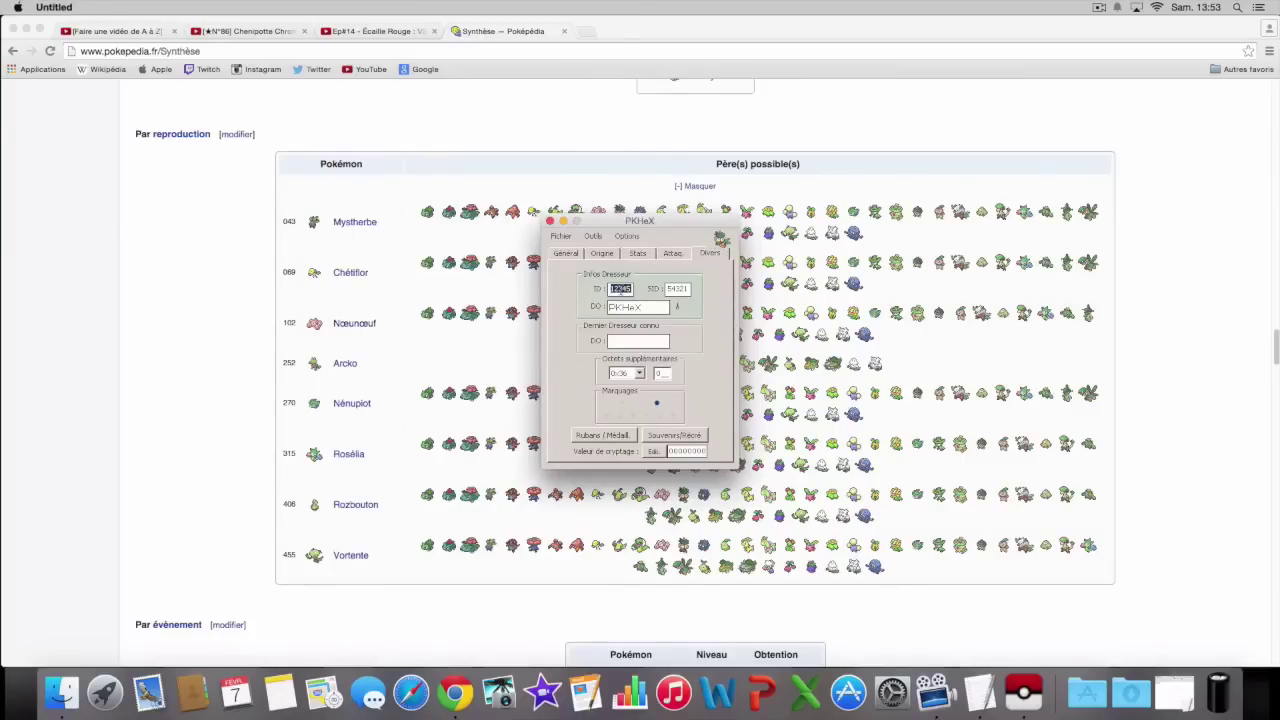
click(621, 289)
click(1175, 693)
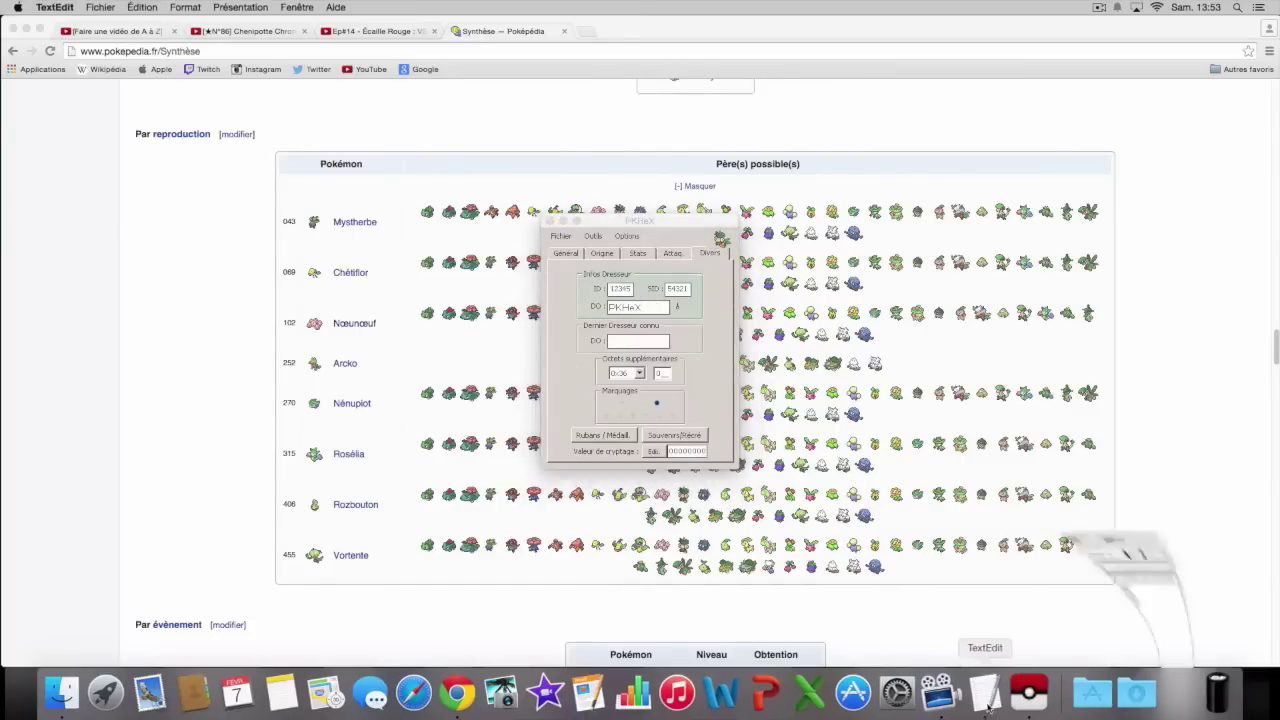
click(618, 290)
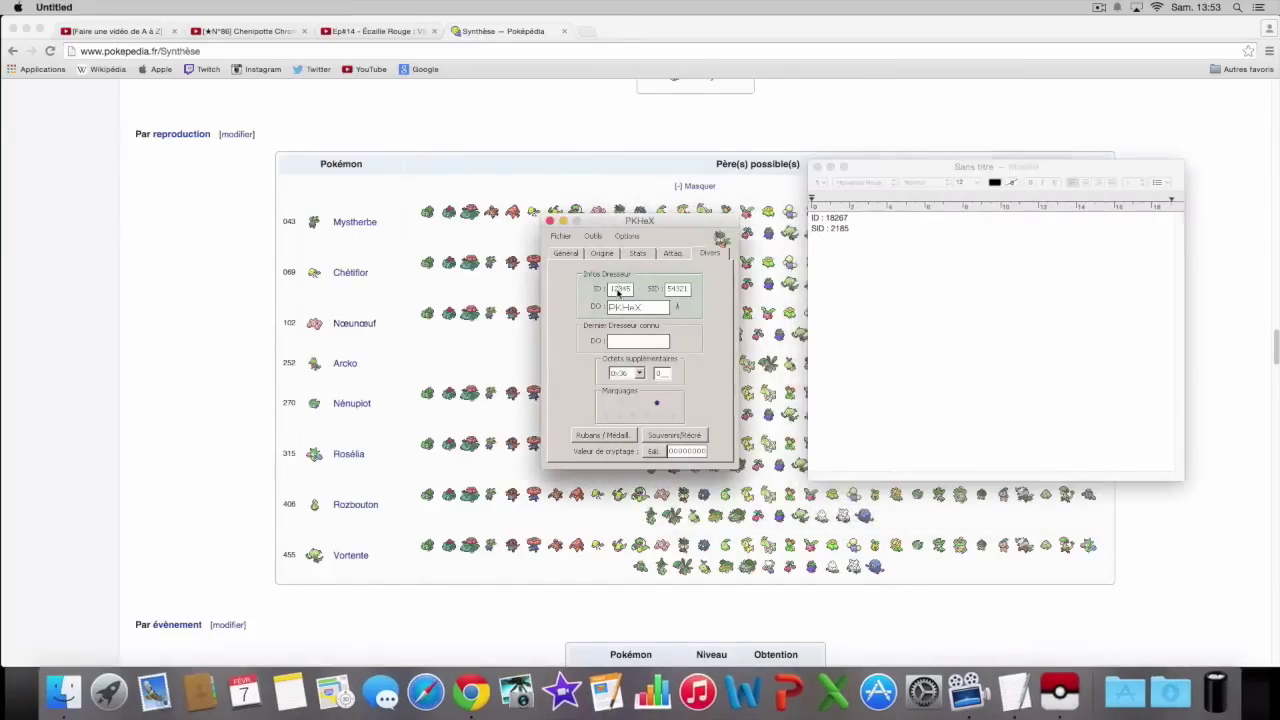
Replace the trainer ID and SID with the numbers from the note and enter the original trainer's name.
double_click(621, 289)
text(18267)
double_click(677, 288)
text(2)
double_click(638, 308)
text(Enzo)
Inspect the ribbon and medal editor and the memories editor, closing each without saving.
click(620, 436)
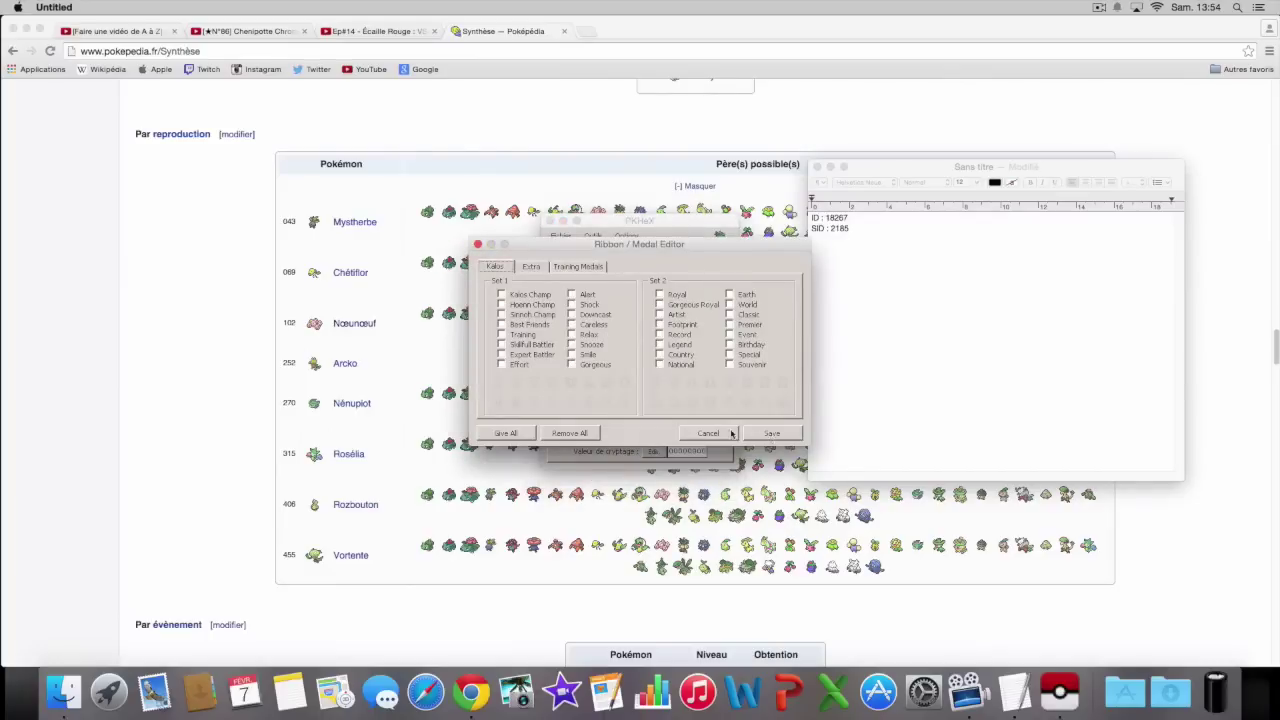
click(736, 433)
click(705, 436)
click(617, 266)
click(680, 264)
click(586, 264)
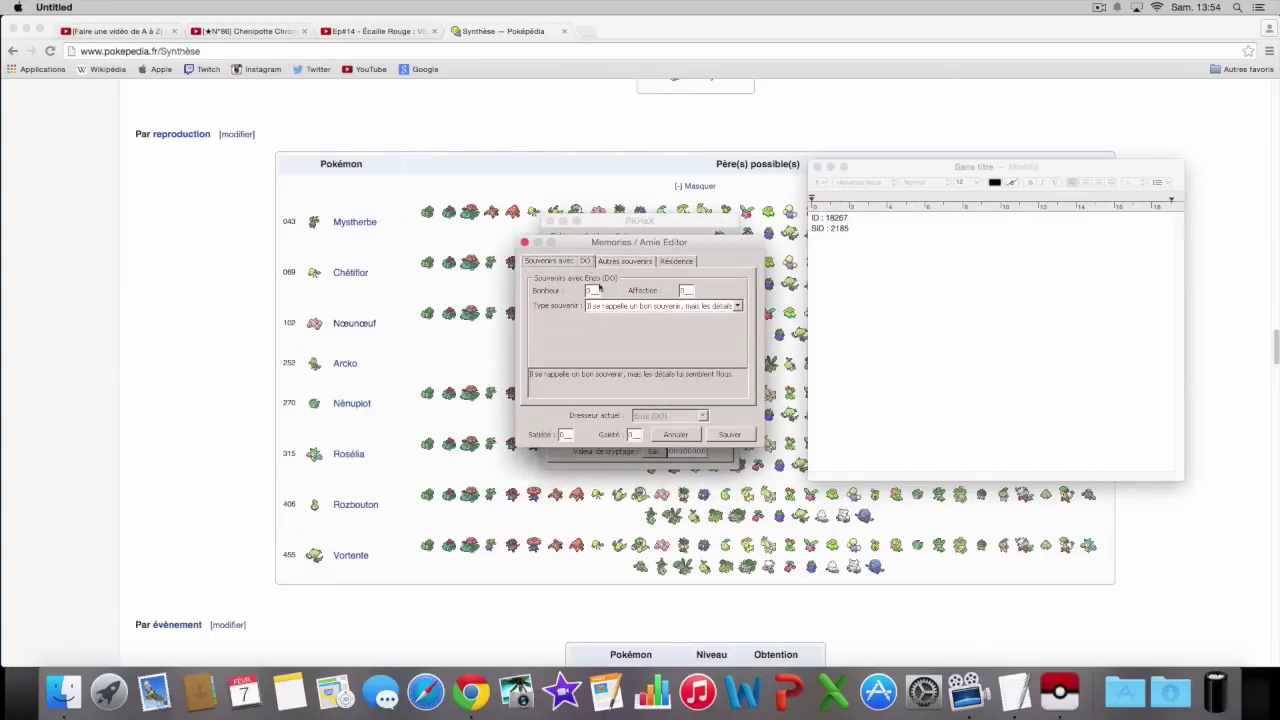
click(680, 436)
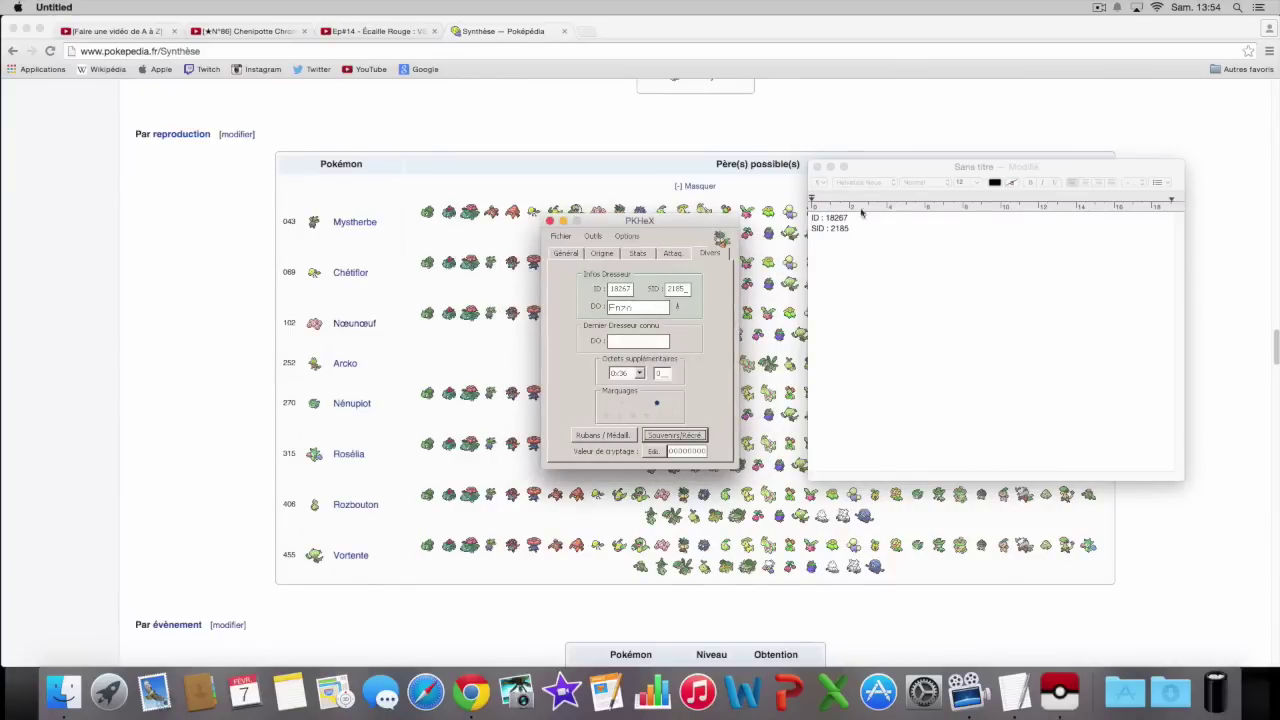
Check the note's SID line against the trainer information and review the Pokémon's general details.
click(830, 238)
drag(847, 229, 797, 229)
click(864, 228)
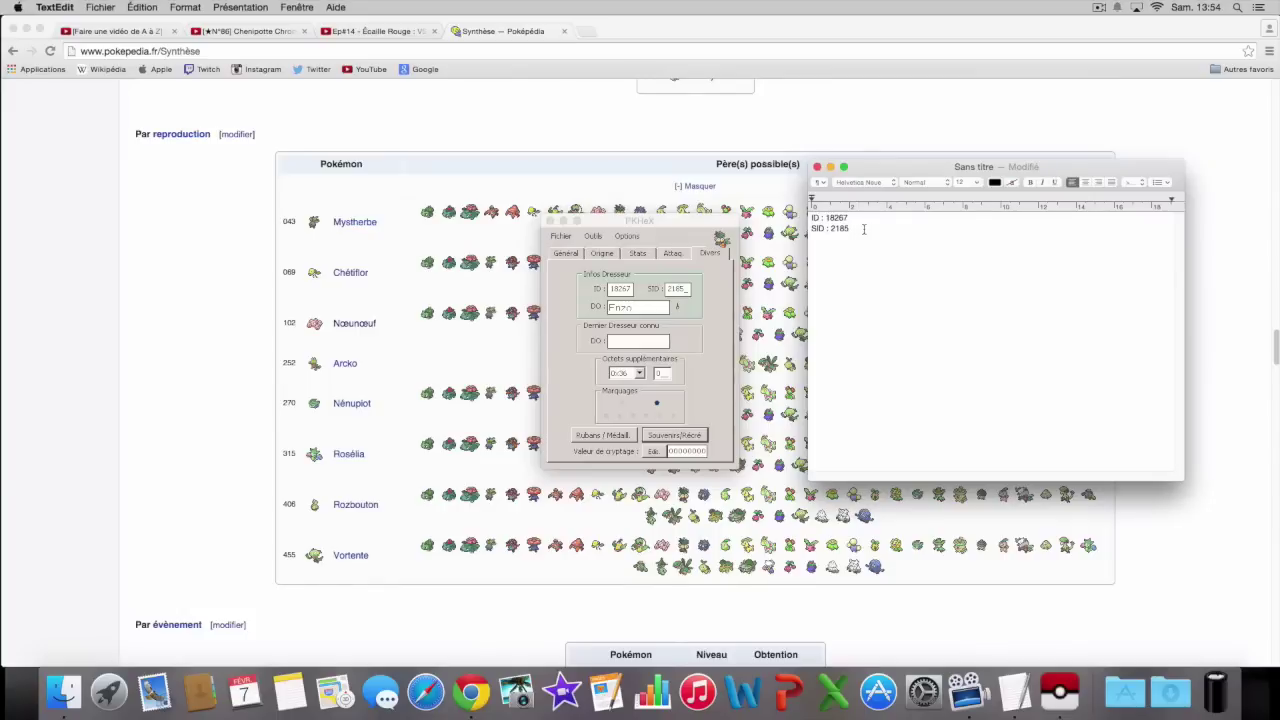
click(572, 256)
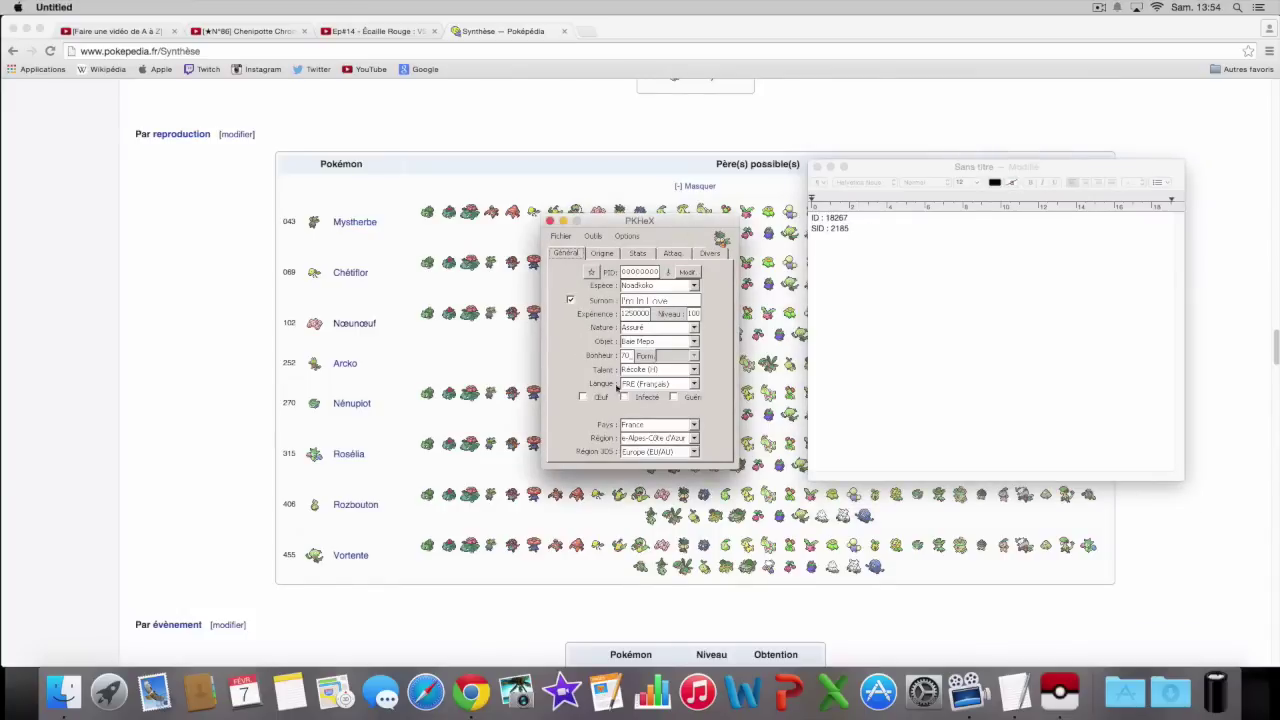
click(708, 253)
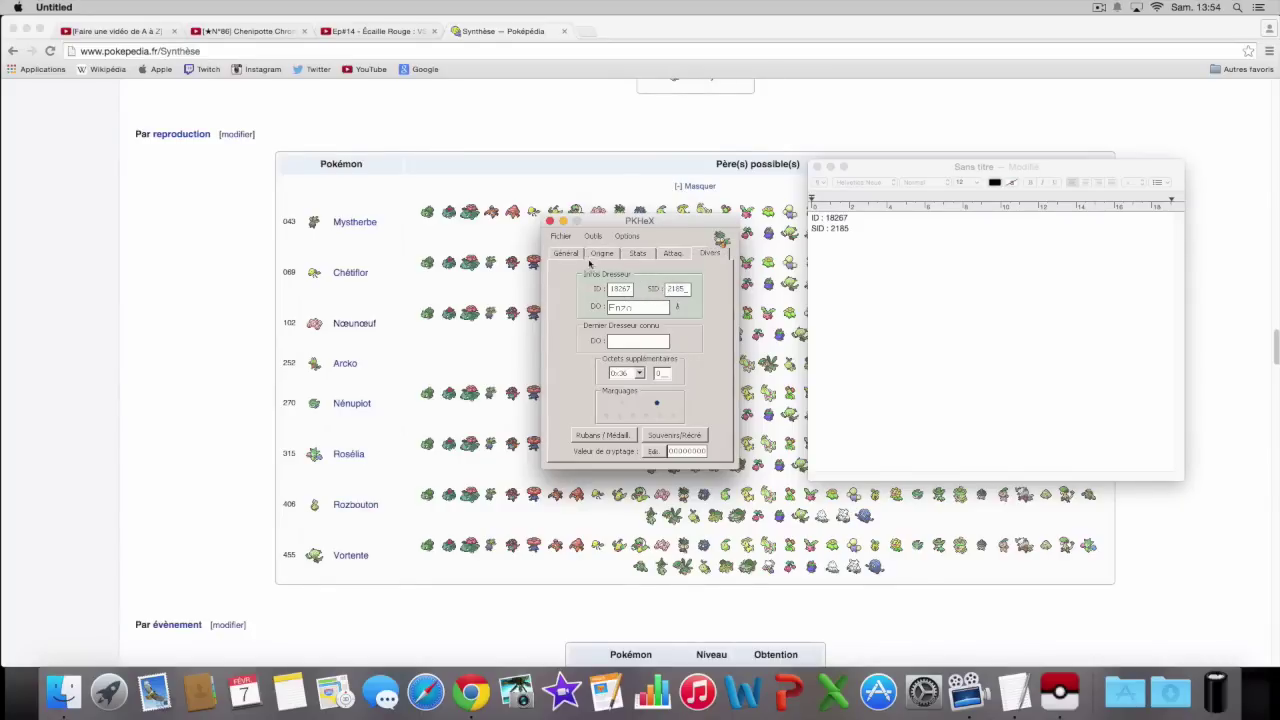
click(566, 253)
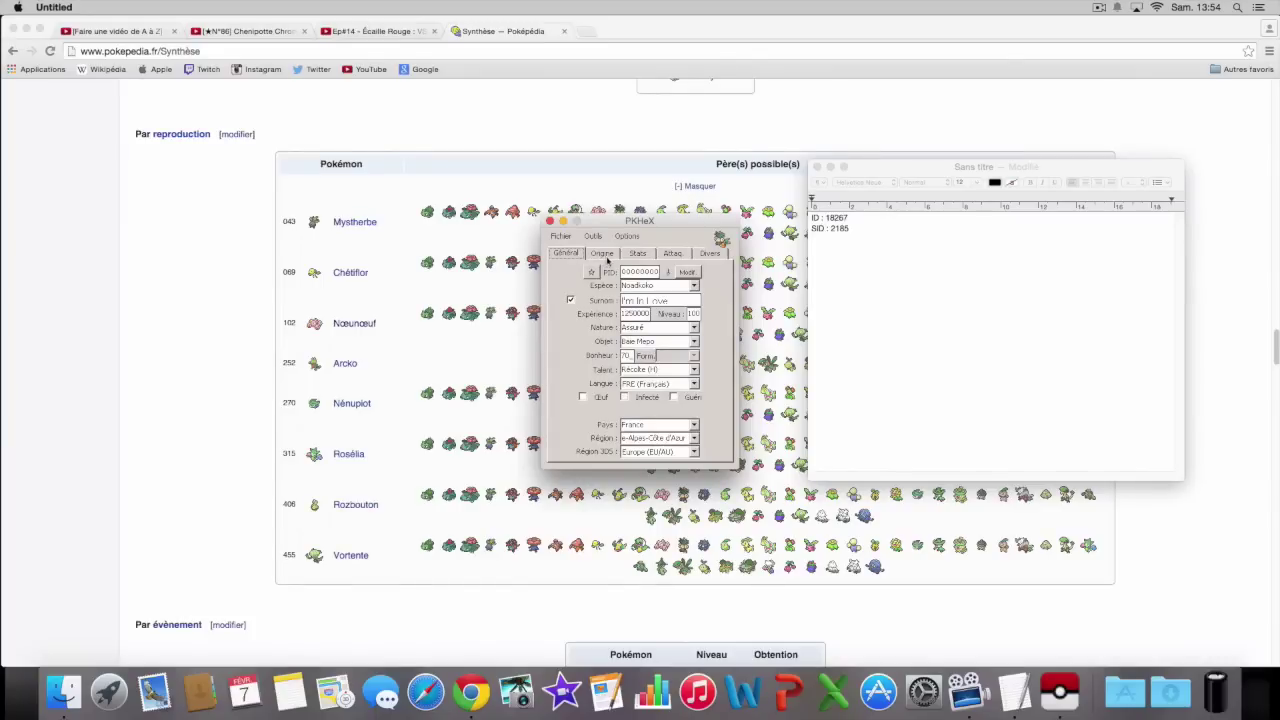
click(560, 236)
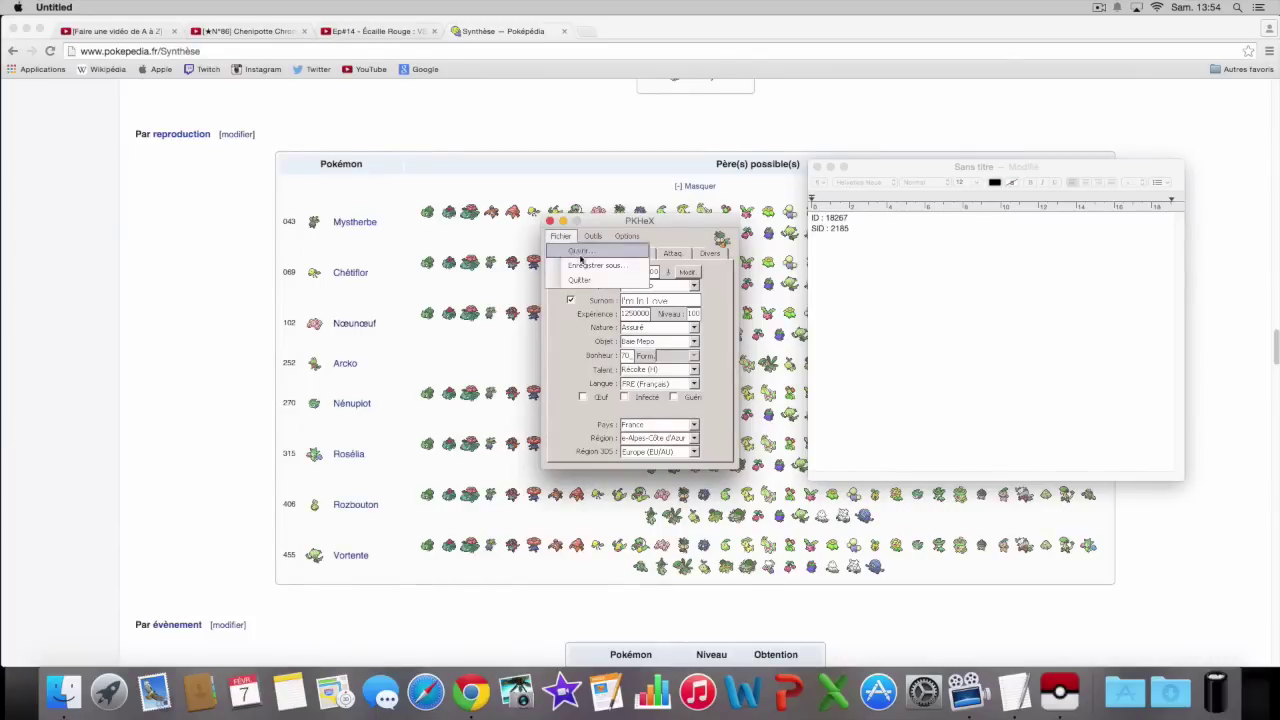
click(588, 270)
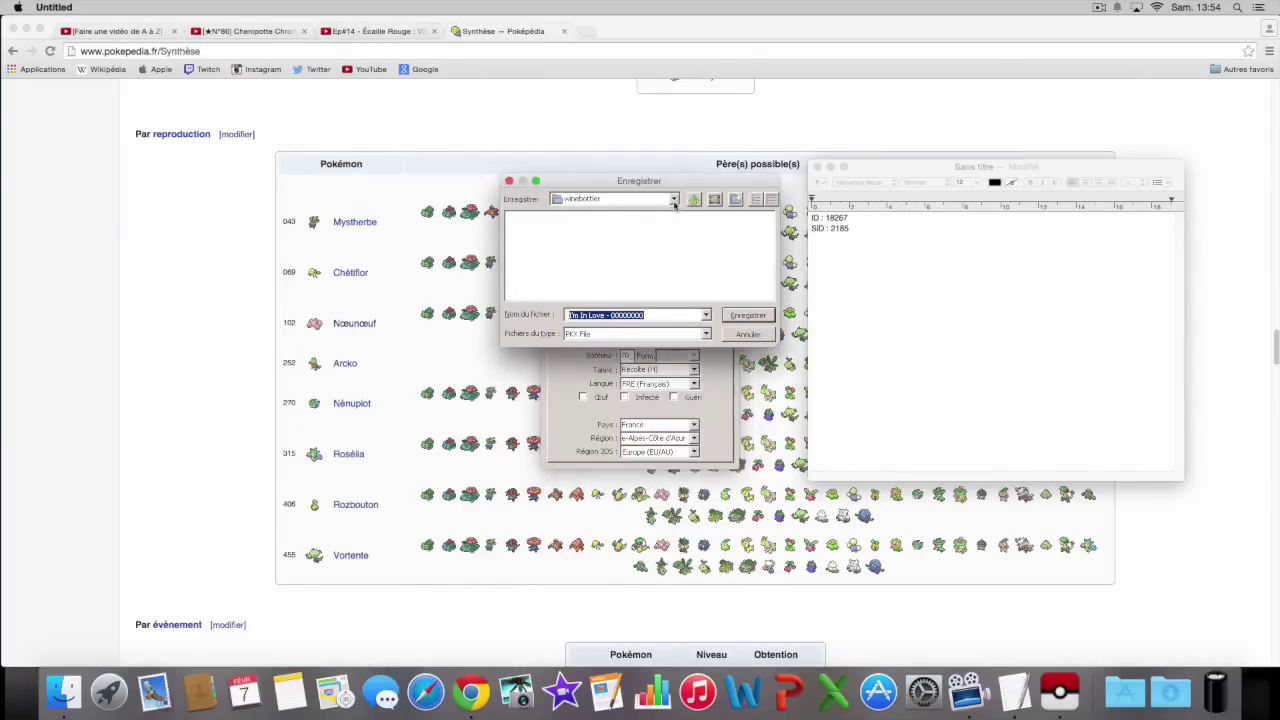
click(675, 203)
click(652, 224)
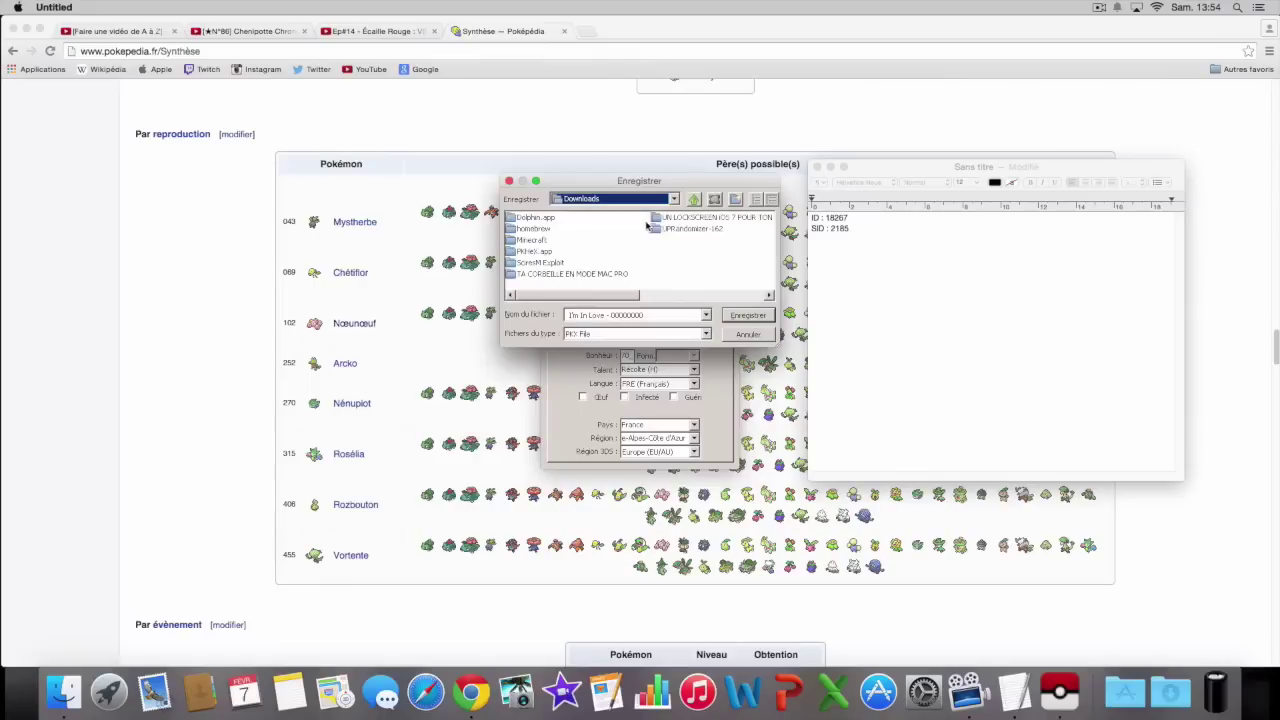
click(569, 315)
click(569, 315)
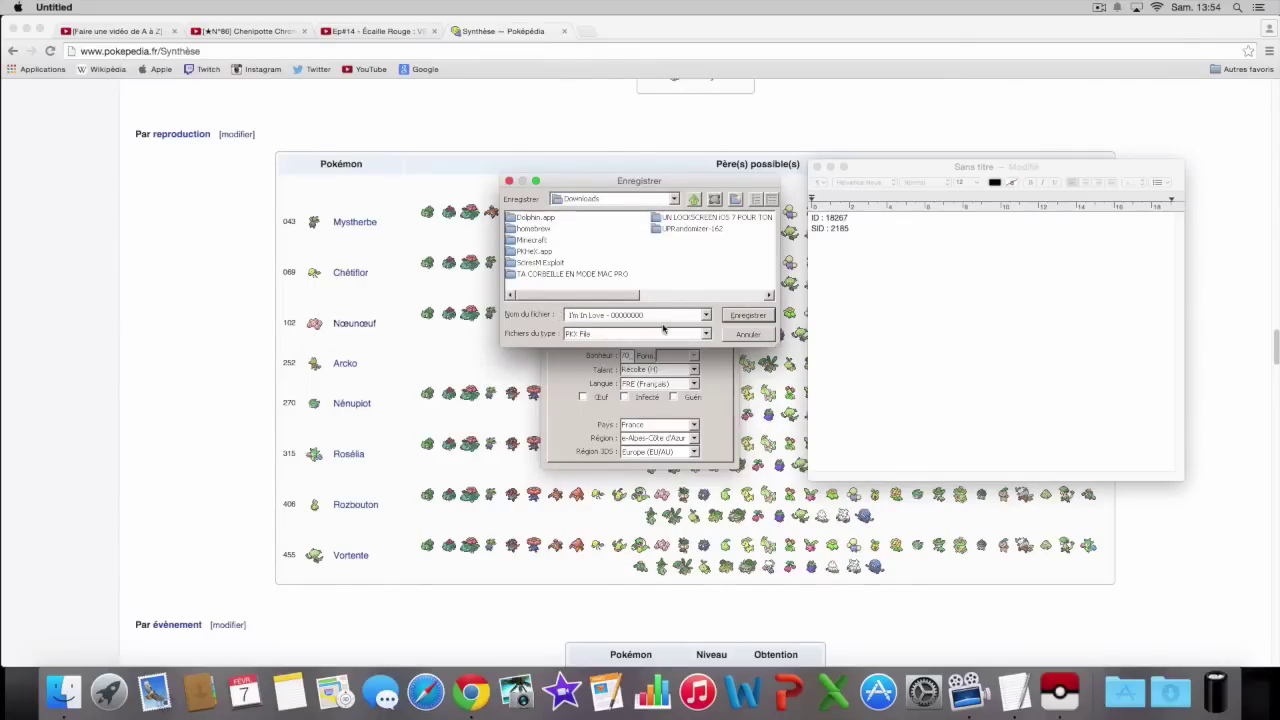
click(740, 335)
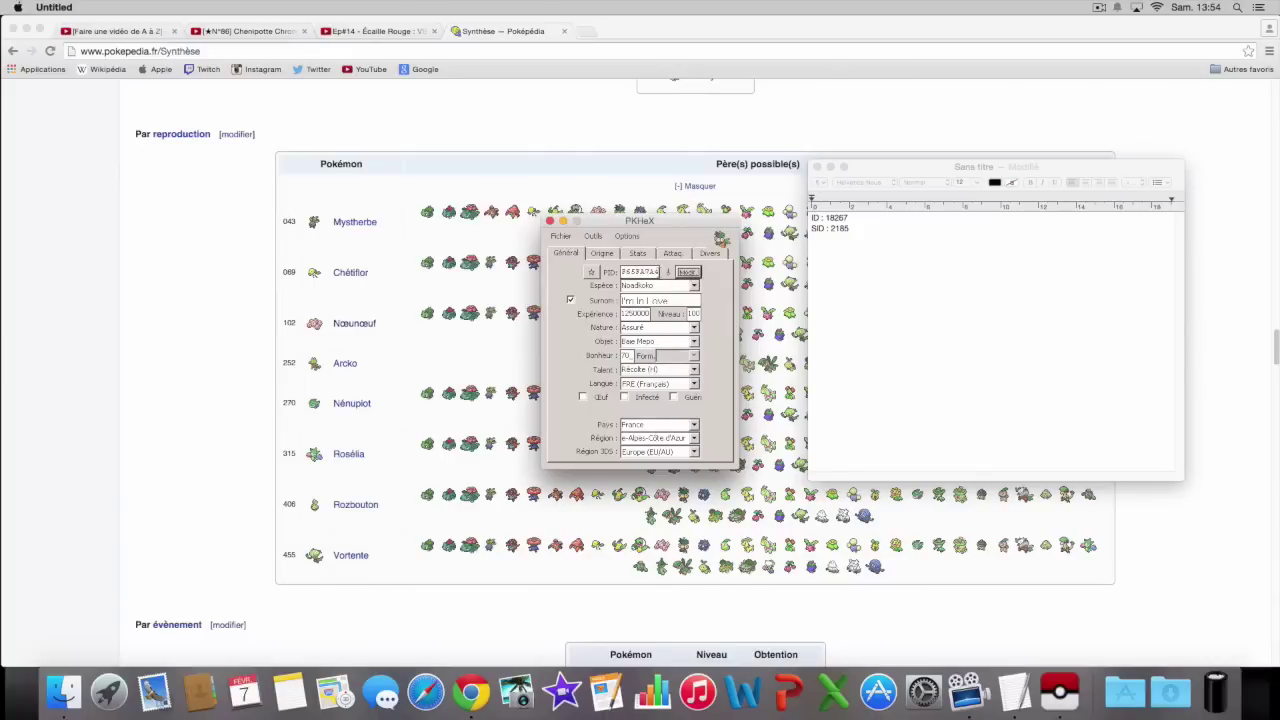
Review the Pokémon's PID, origin, stats, moves and trainer information, ending on the general details.
click(633, 272)
click(604, 254)
click(638, 254)
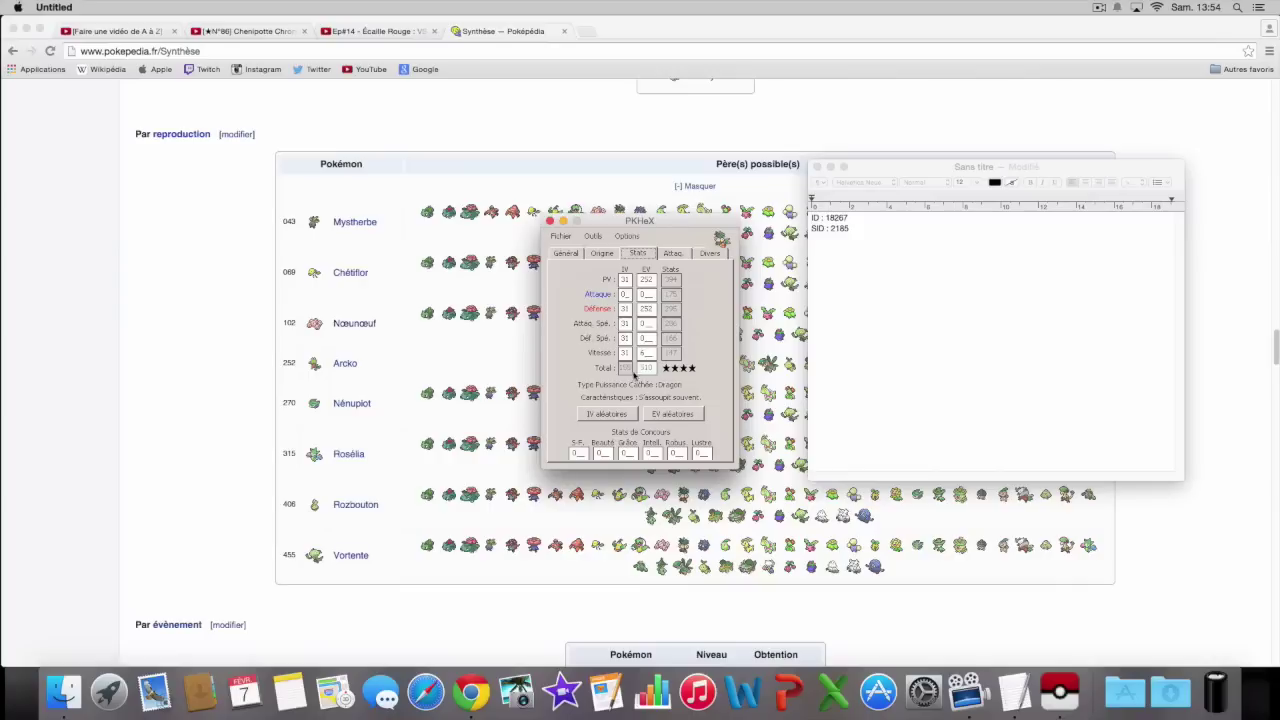
click(672, 255)
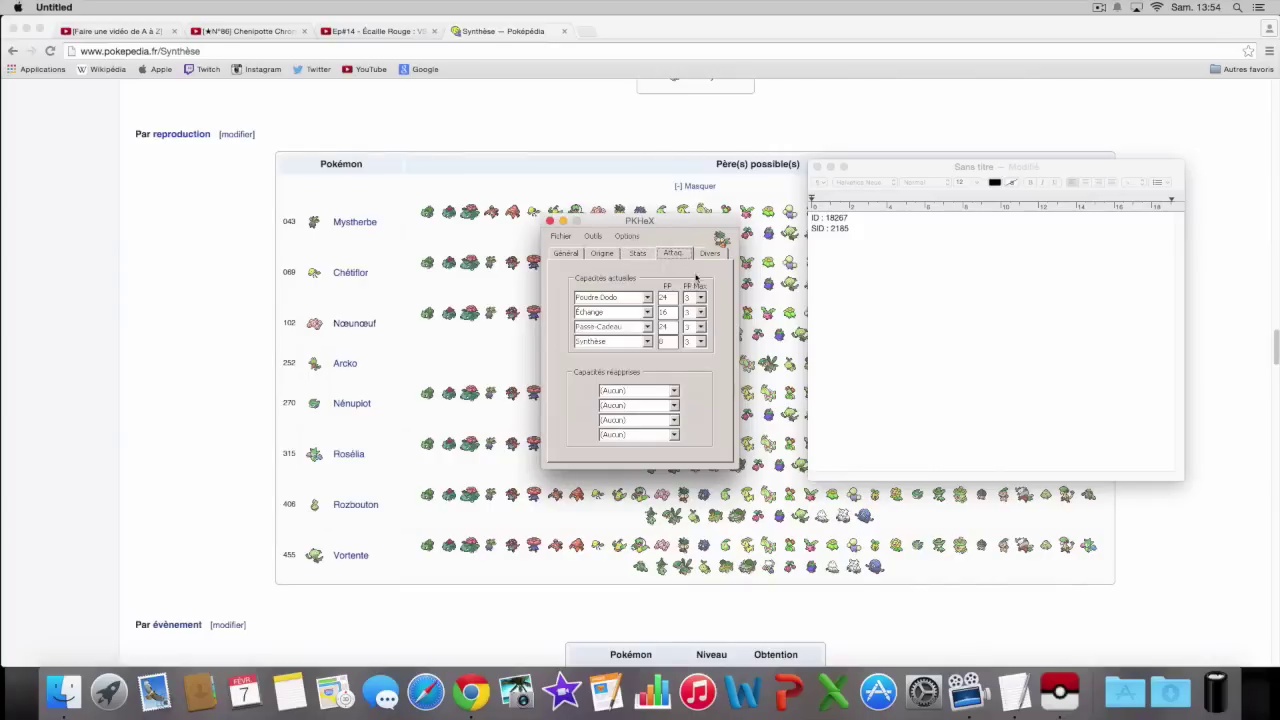
click(706, 254)
click(566, 254)
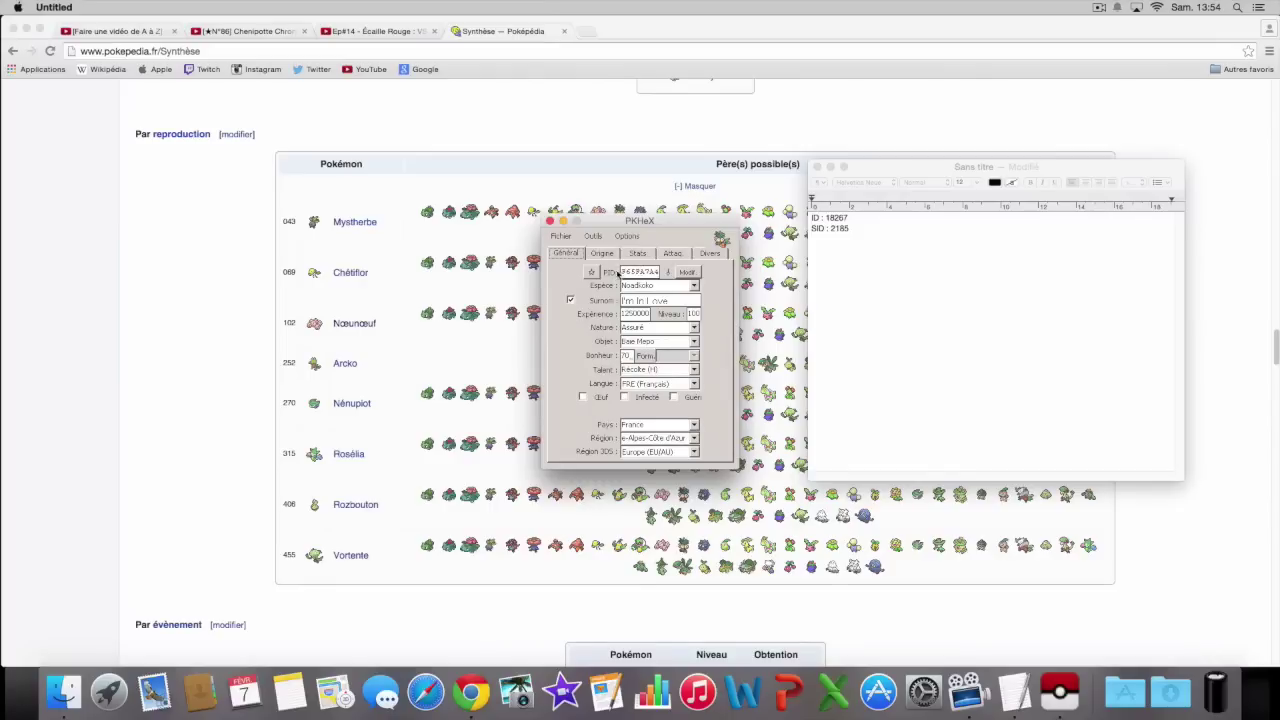
Save the Pokémon to the Downloads folder as an EKX file under the name I'm In Love - F65FA7A4.
click(561, 236)
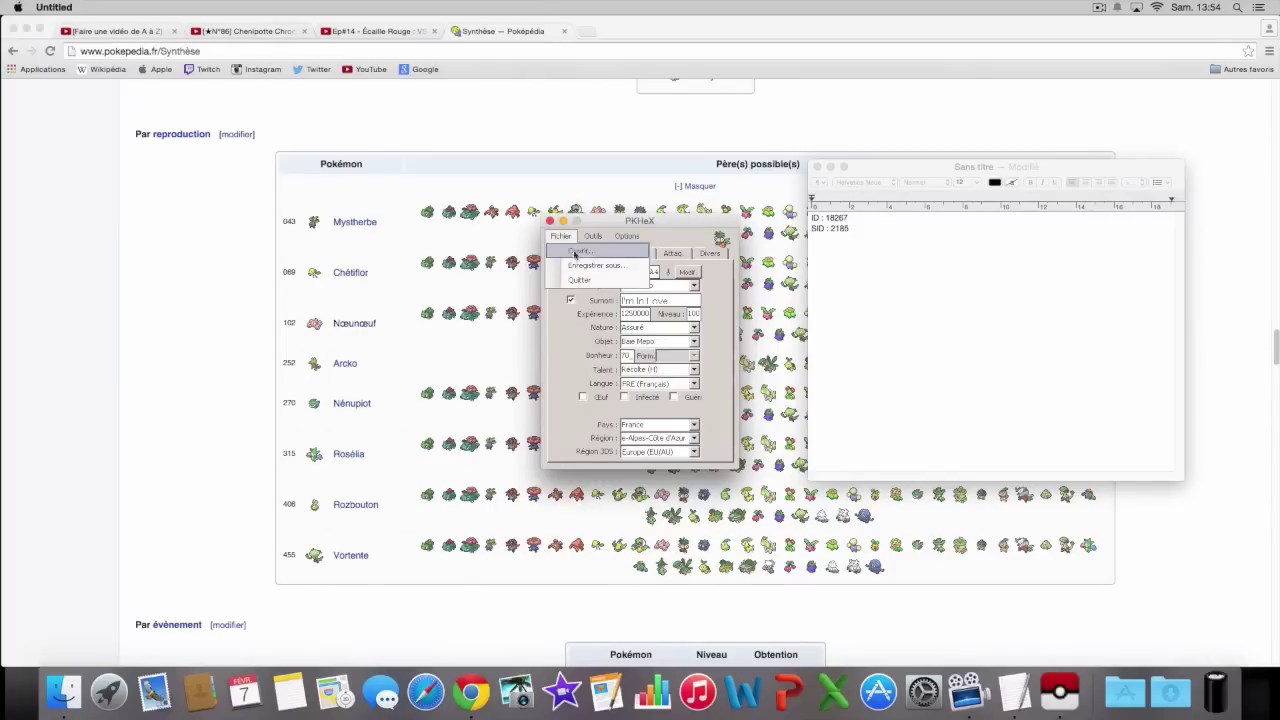
click(582, 265)
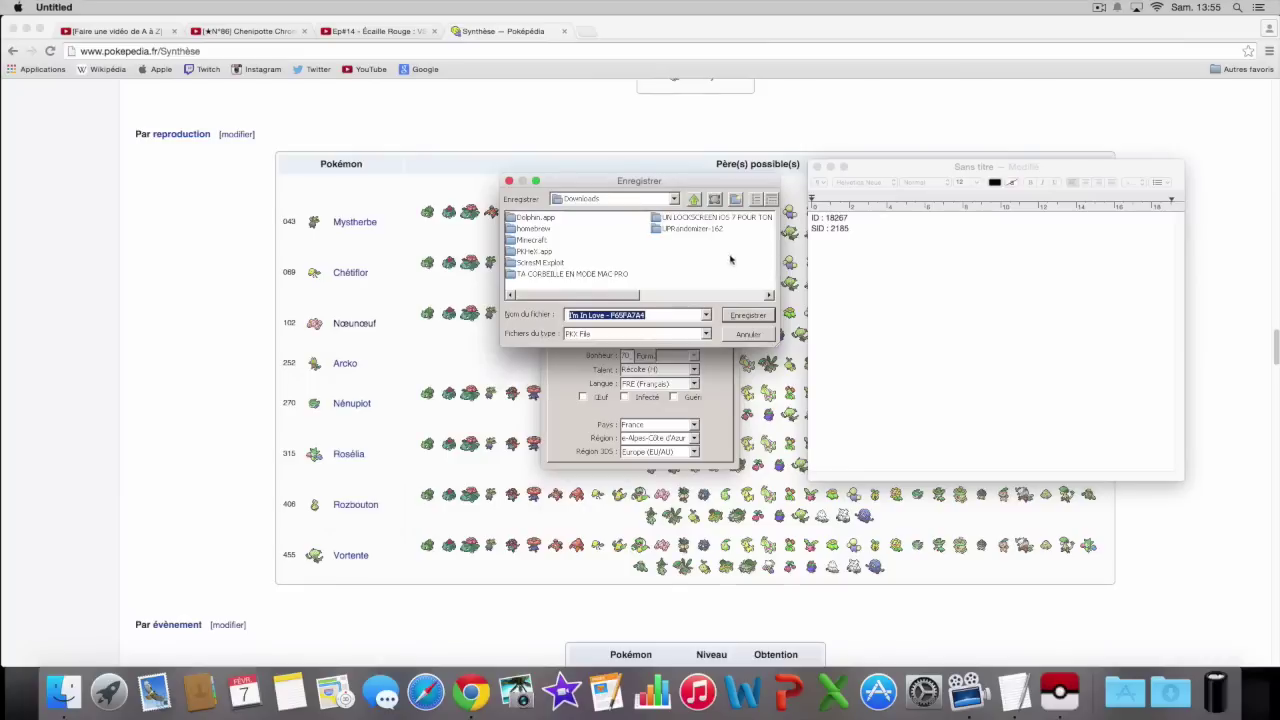
click(655, 335)
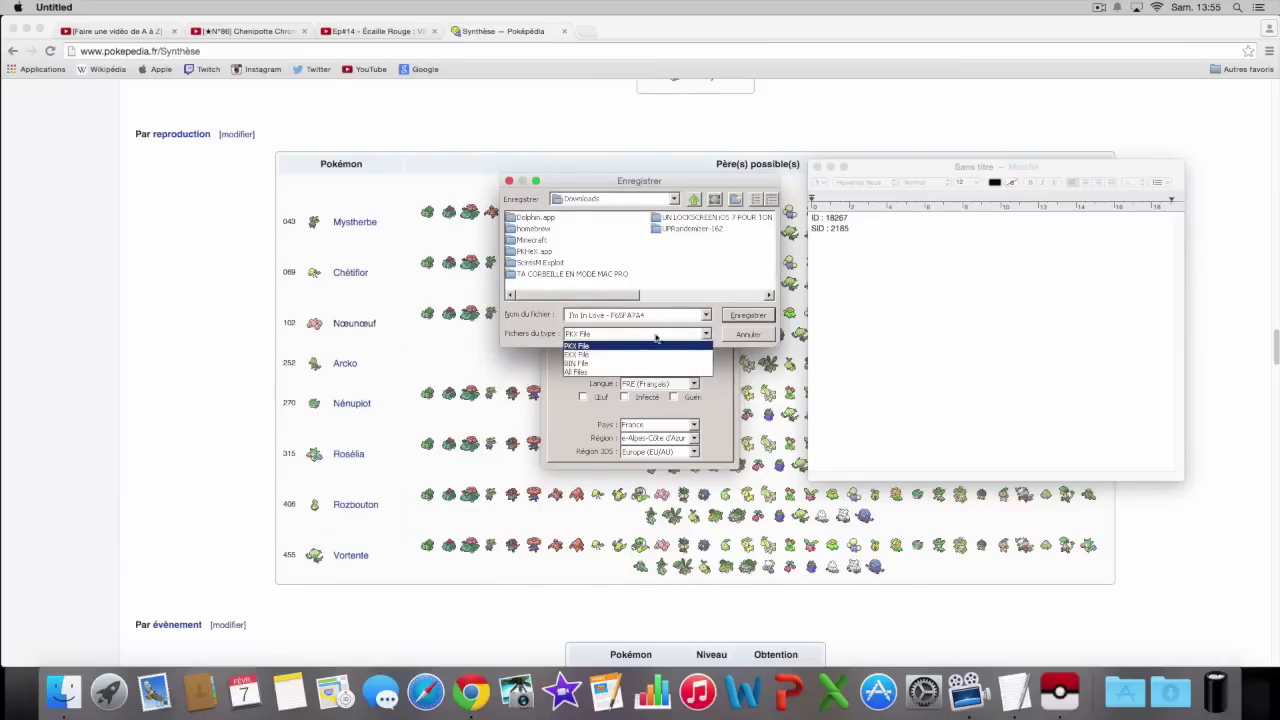
click(595, 357)
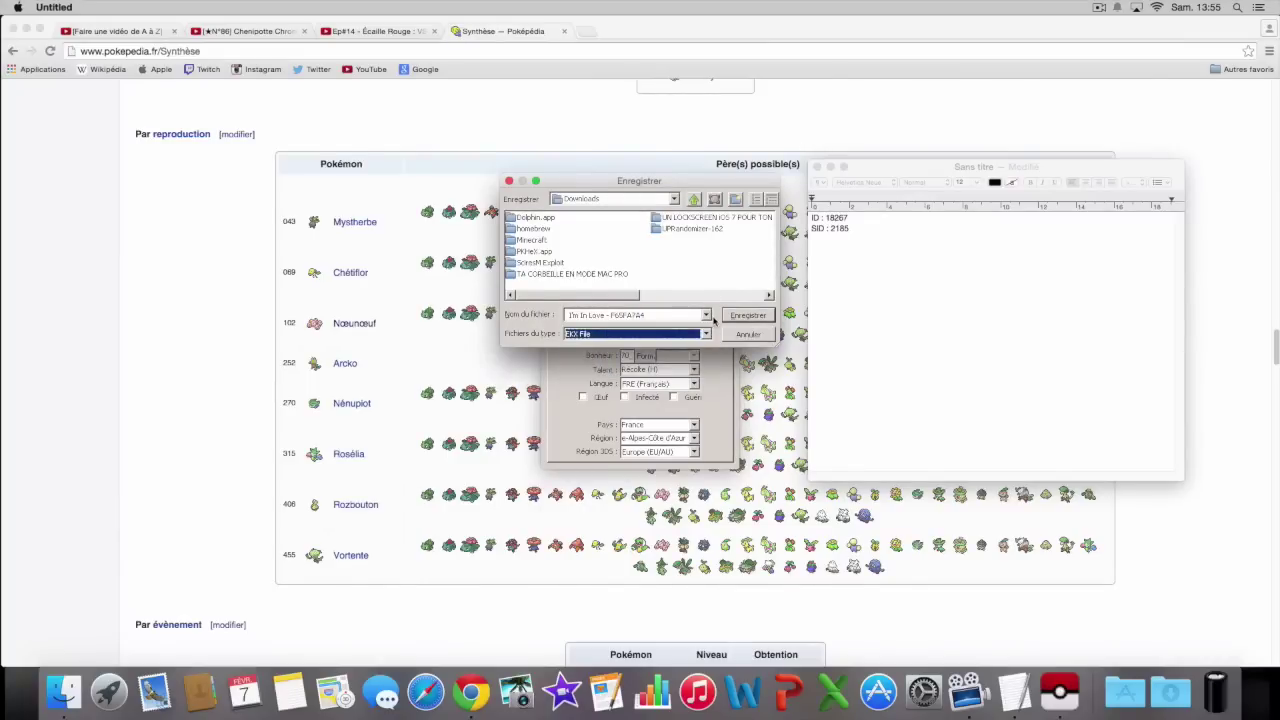
click(747, 316)
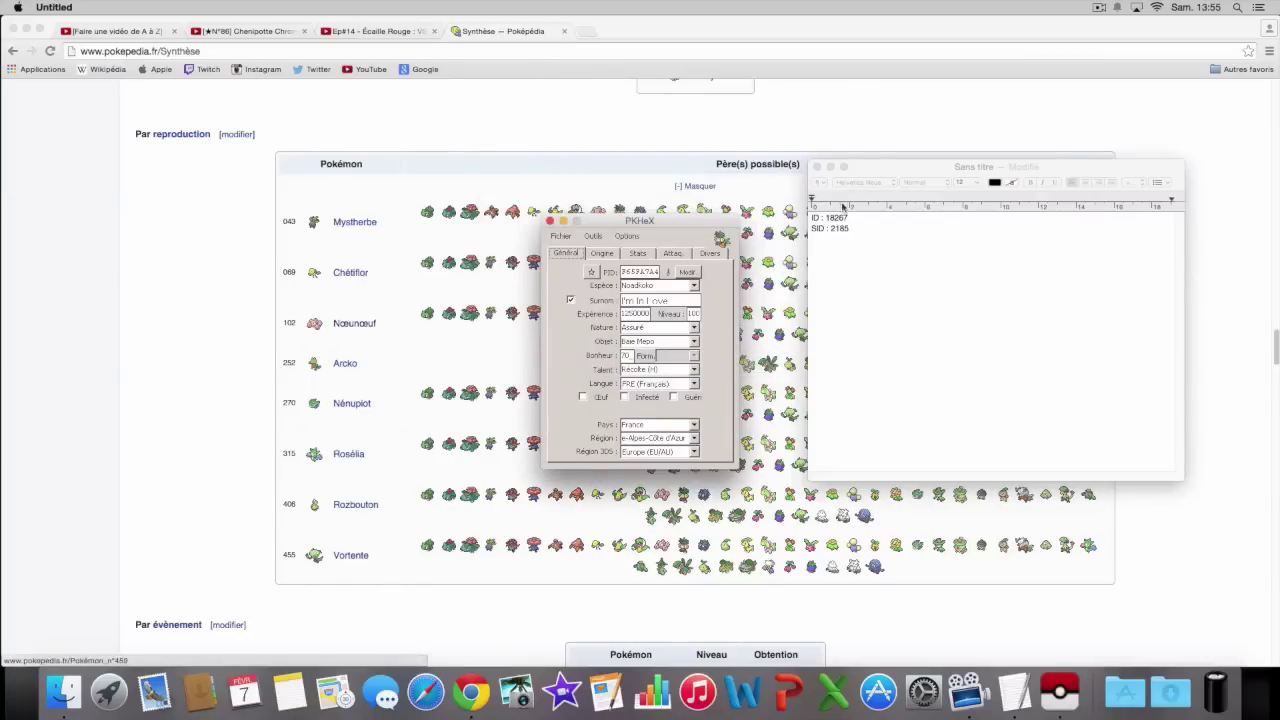
Close PKHeX and minimise the TextEdit note with the trainer numbers.
drag(873, 173, 850, 182)
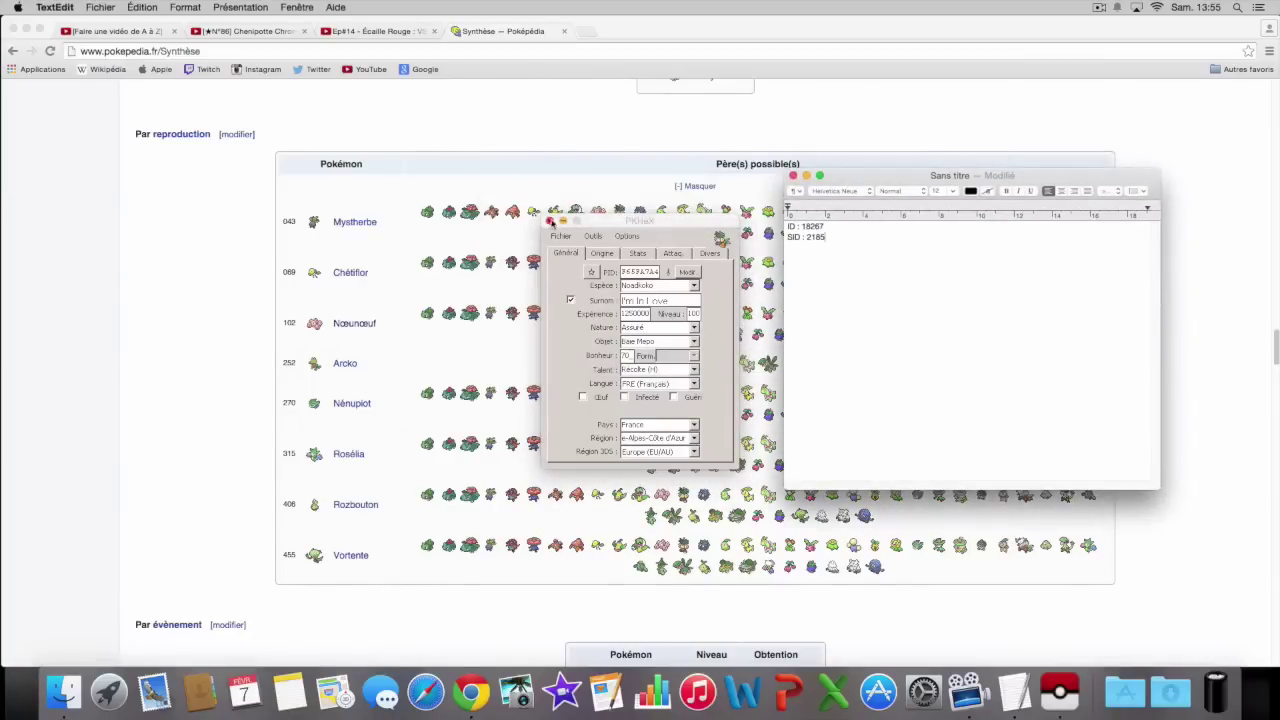
click(550, 221)
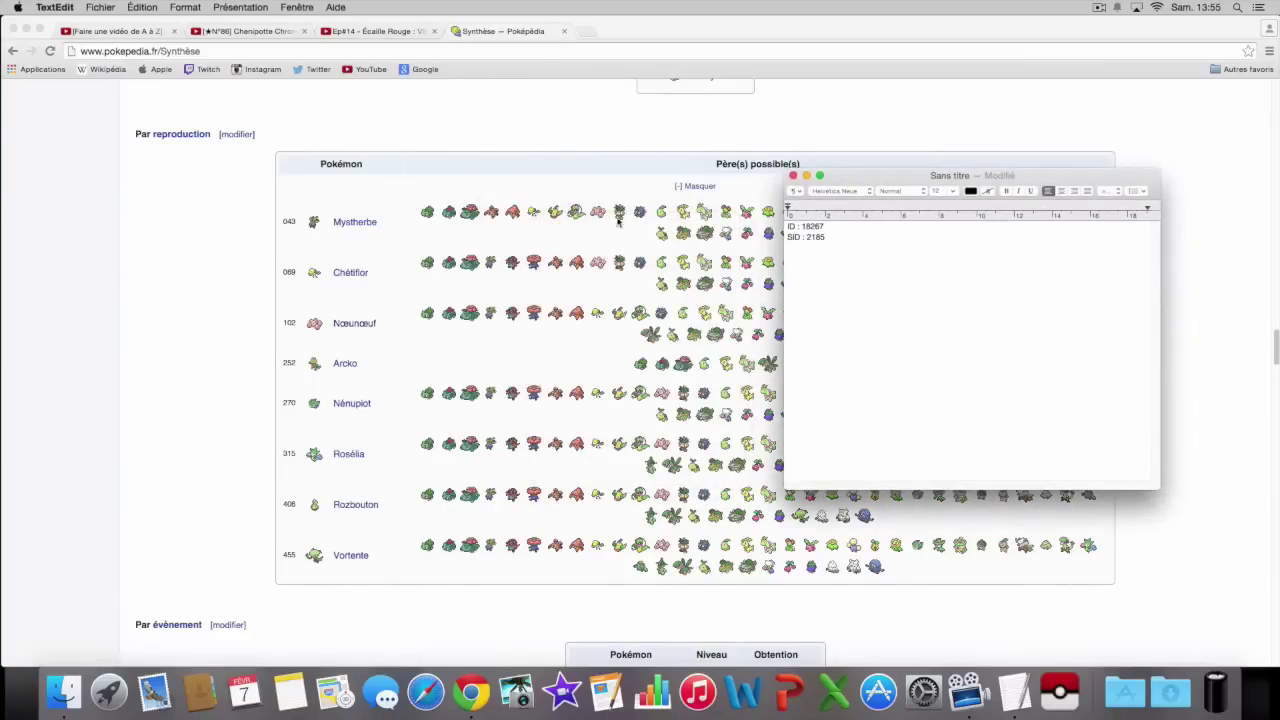
click(807, 178)
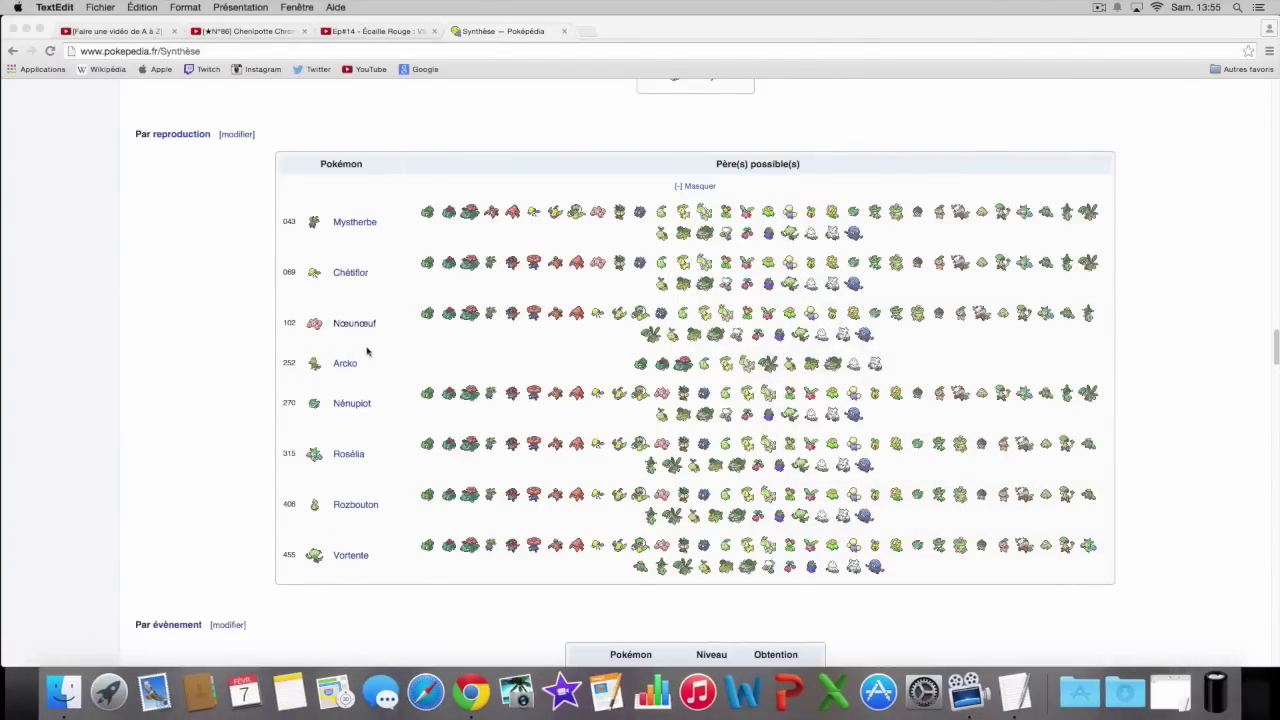
Switch to Finder and make a copy of I'm In Love - F65FA7A4.ek6 in the Downloads folder.
click(62, 692)
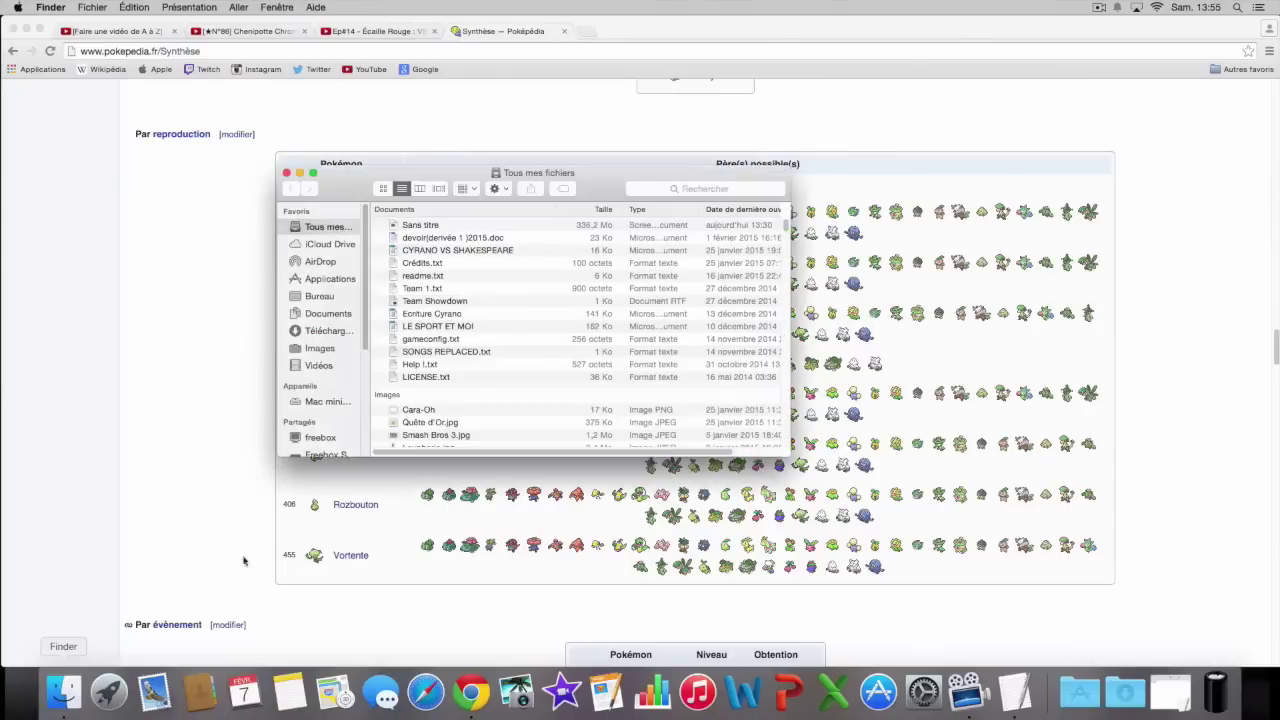
click(322, 332)
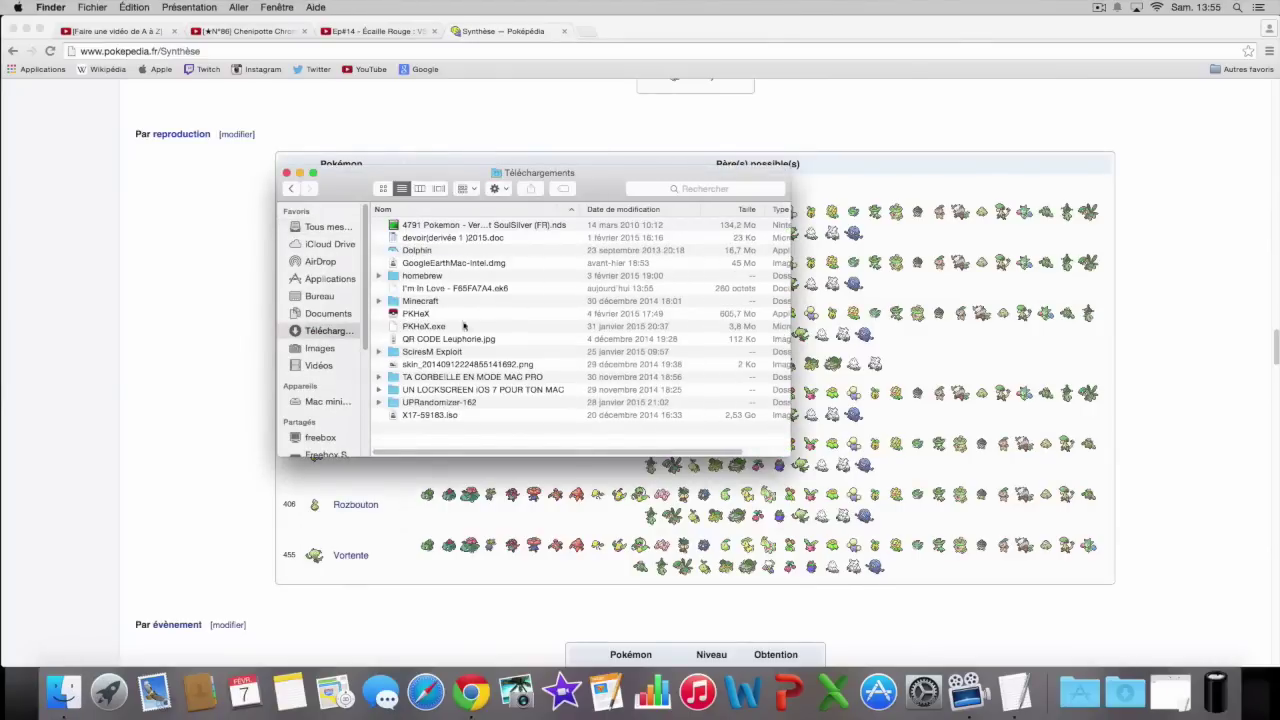
click(507, 289)
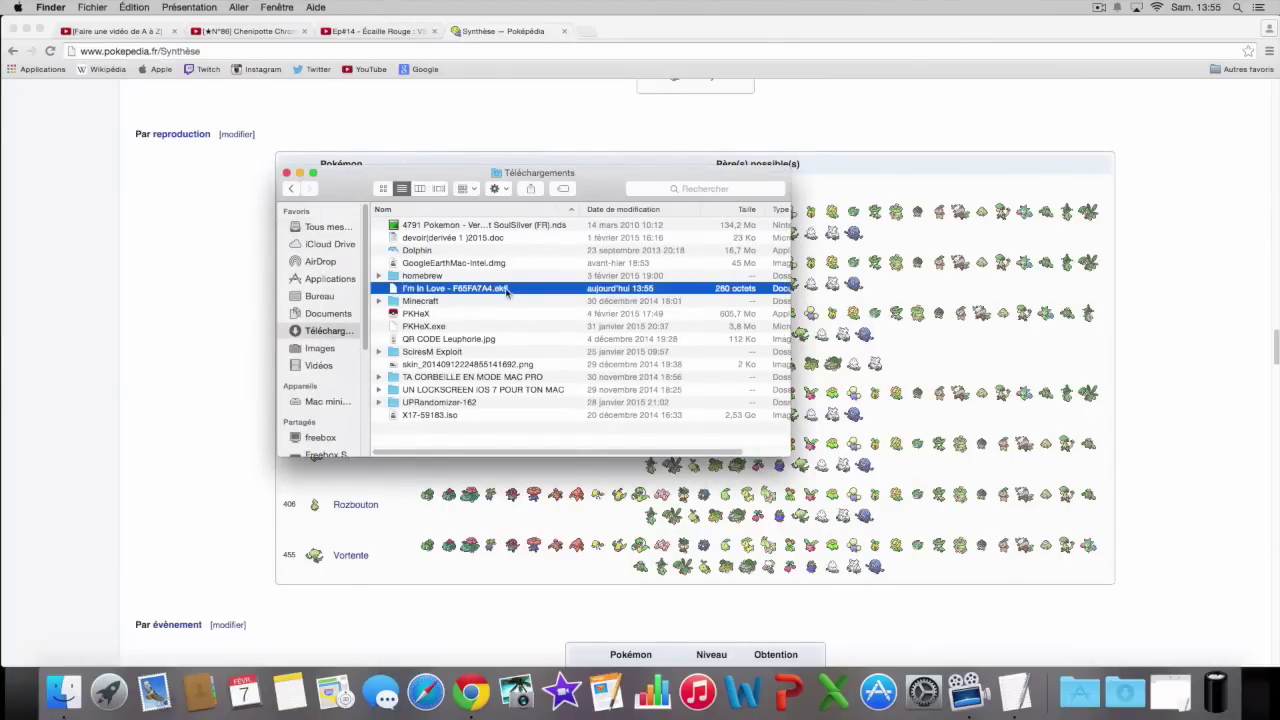
right_click(485, 291)
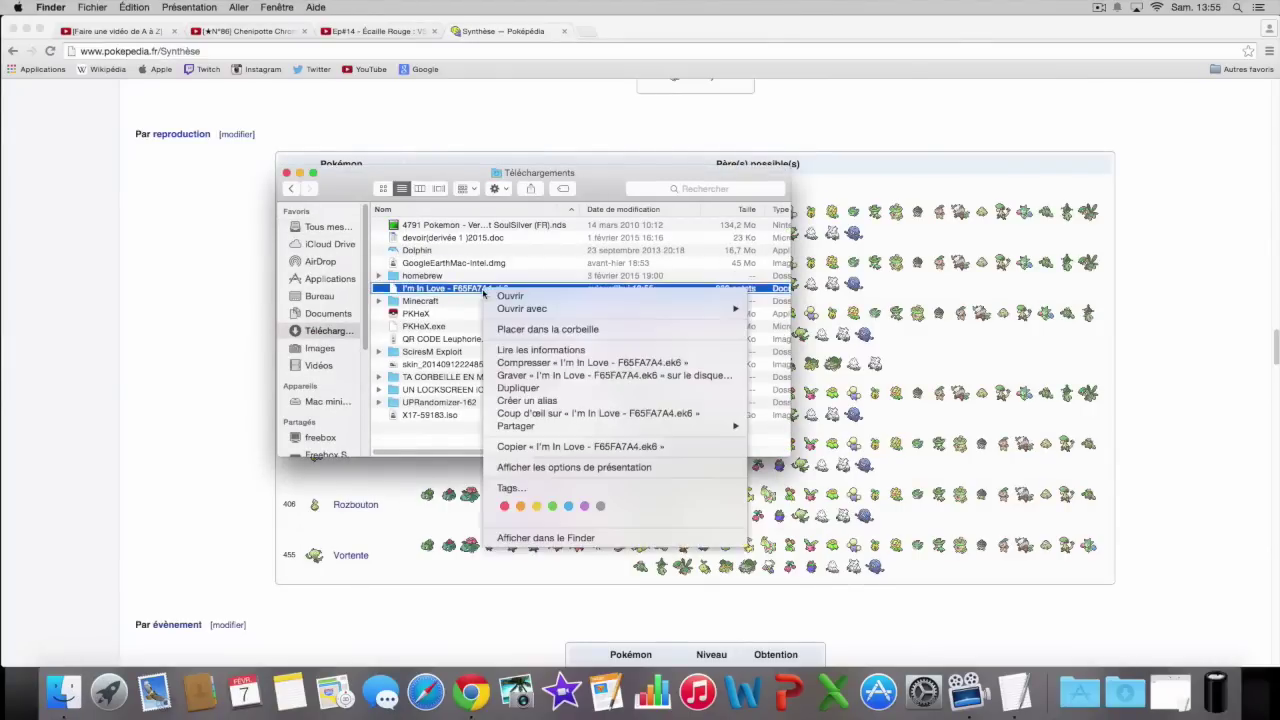
click(540, 447)
right_click(447, 429)
click(490, 477)
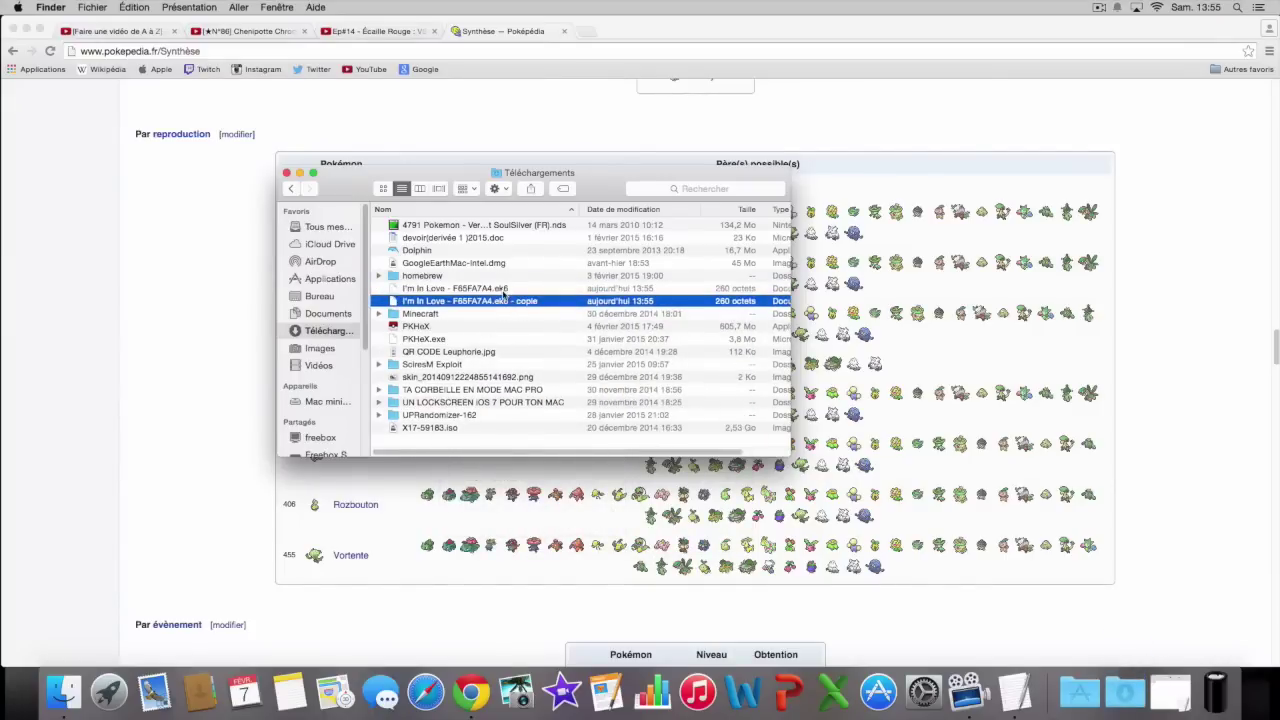
Rename the copied file as I'm In Love - F65FA7A4.ekx.
click(507, 301)
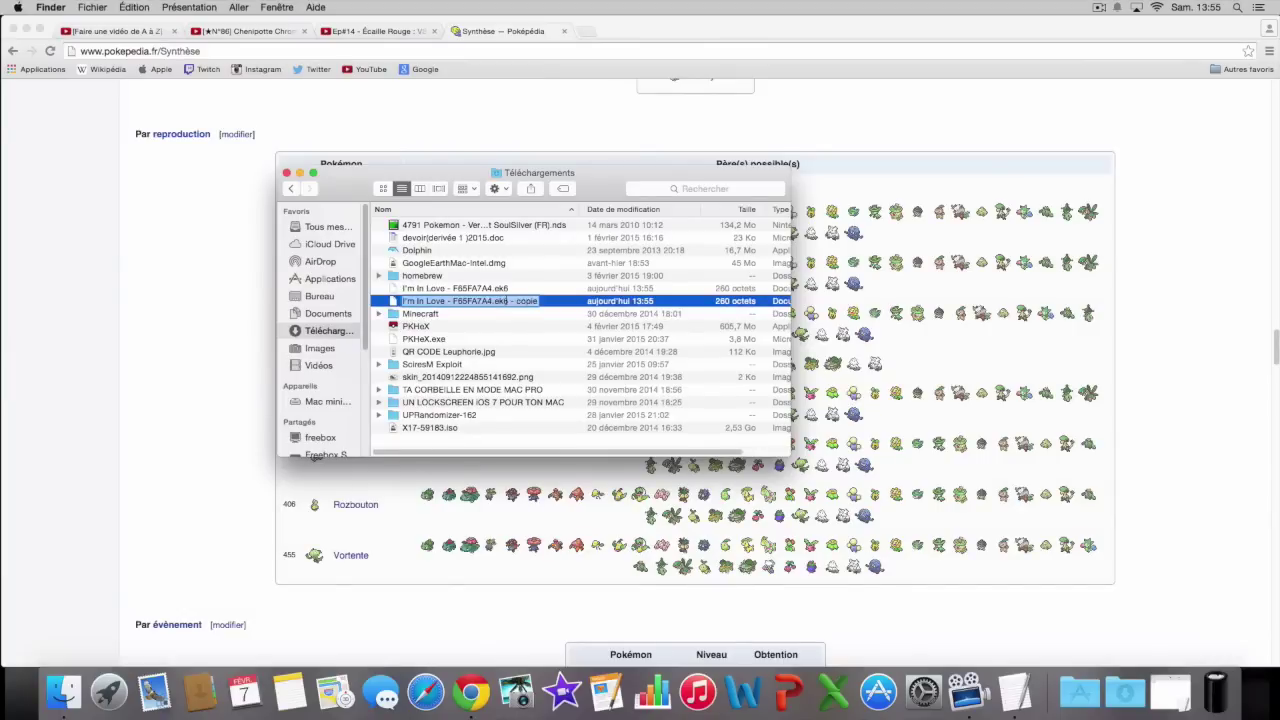
click(533, 301)
drag(538, 301, 507, 301)
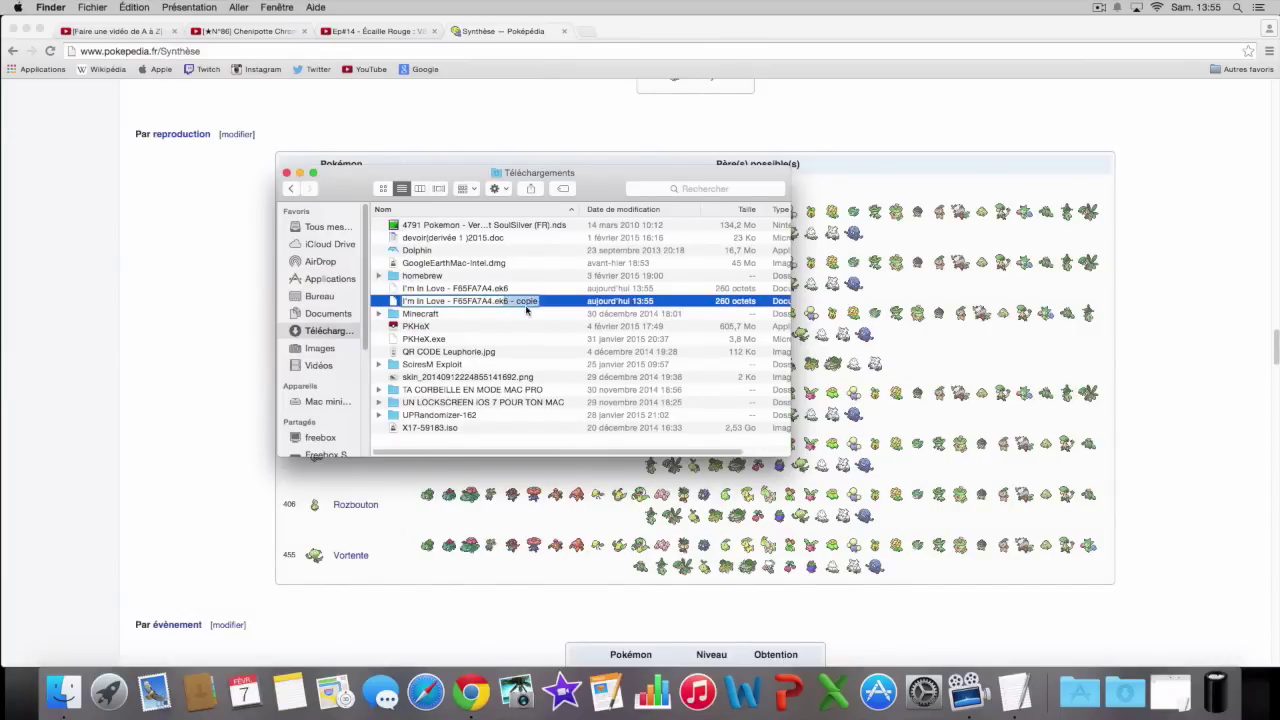
text(x)
key(Return)
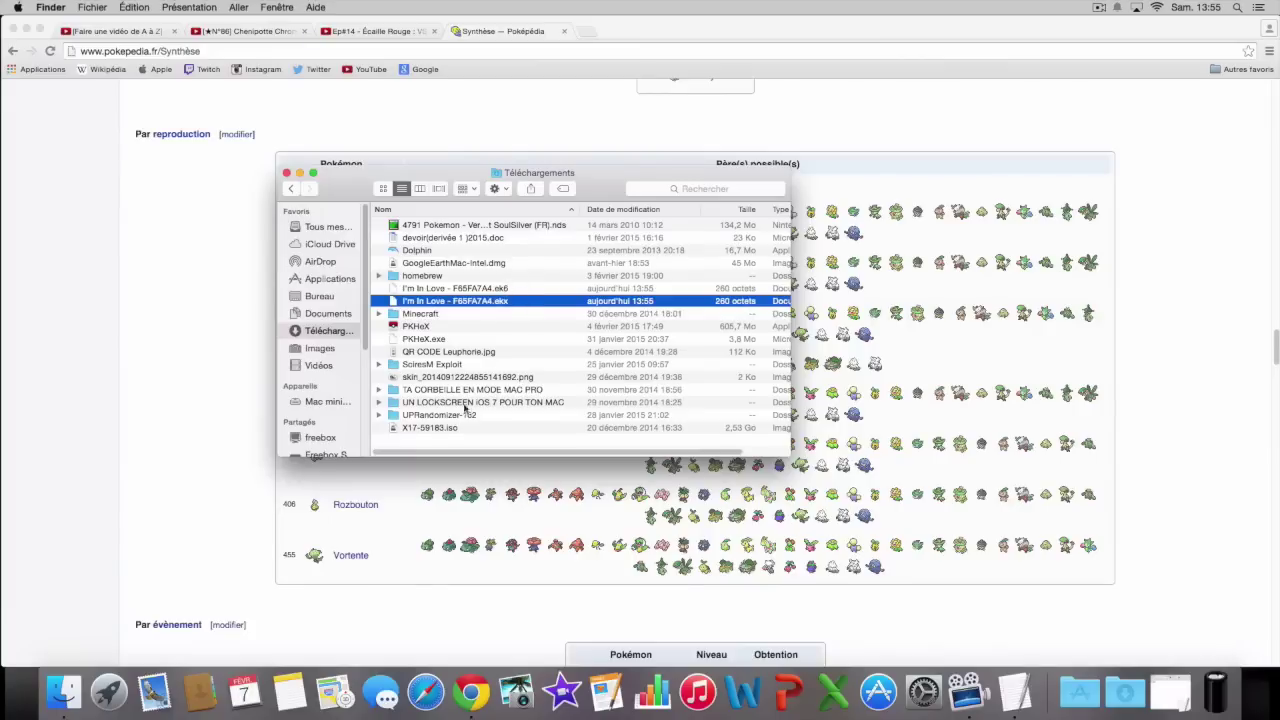
Move the Pkmn folder from Documents to Downloads, put both I'm In Love files into it and open it.
click(326, 314)
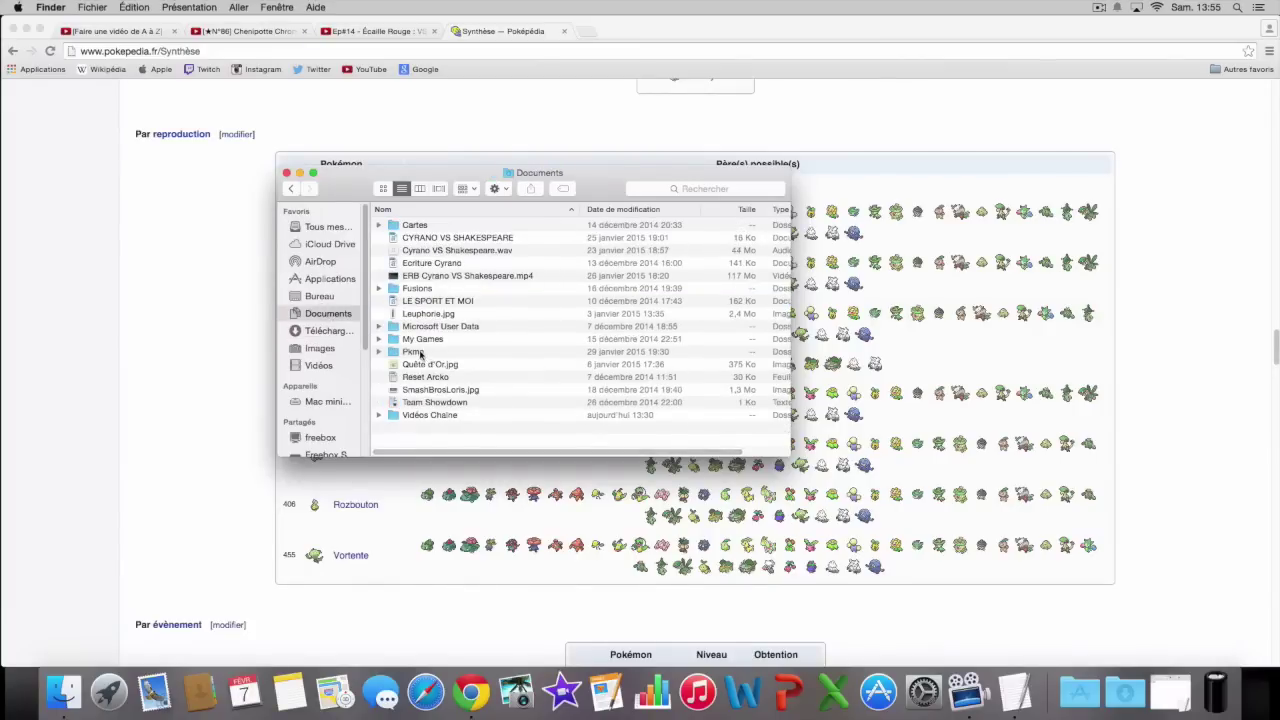
click(330, 330)
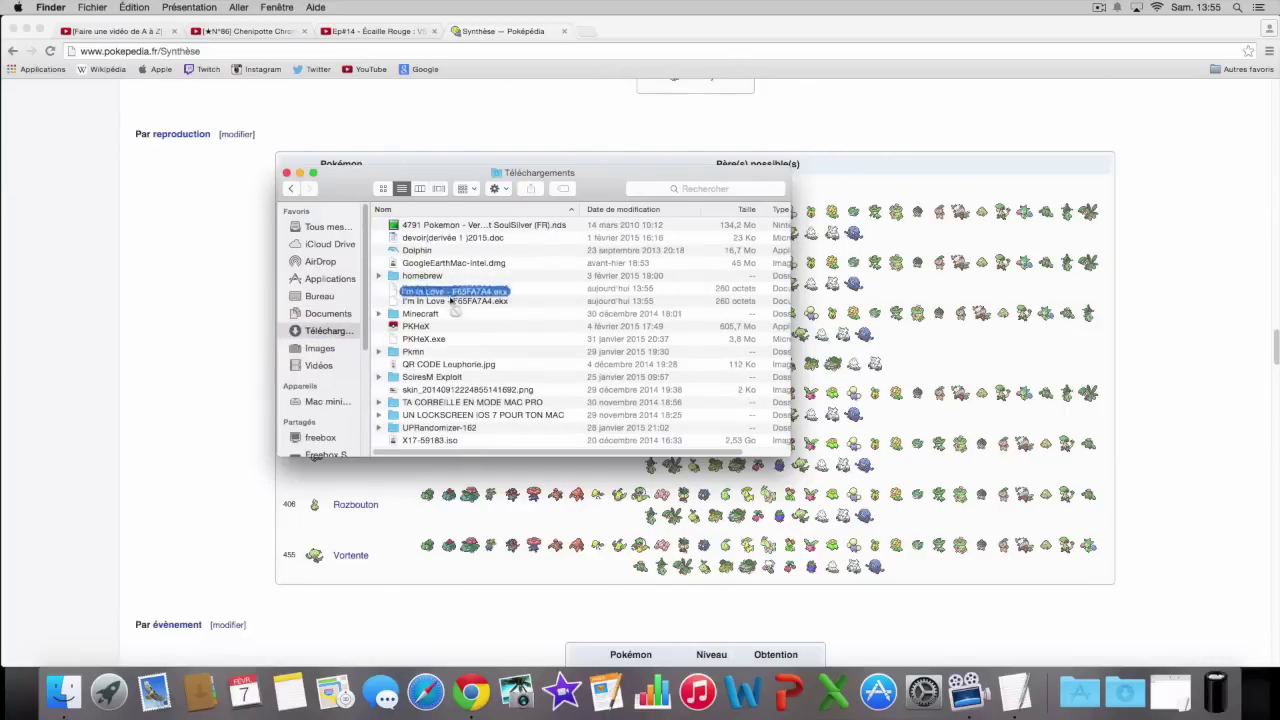
drag(532, 310, 435, 351)
double_click(434, 324)
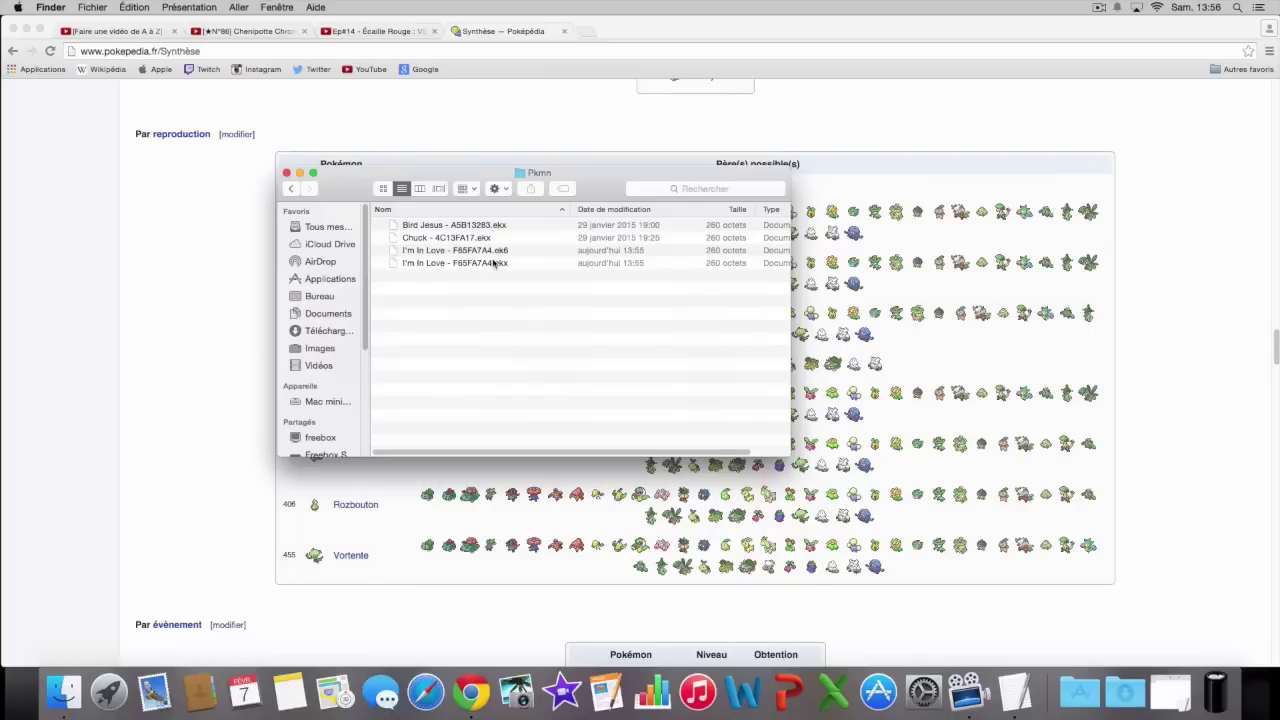
Show the contents of the NO NAME card in Finder and close the iPhoto window.
click(330, 419)
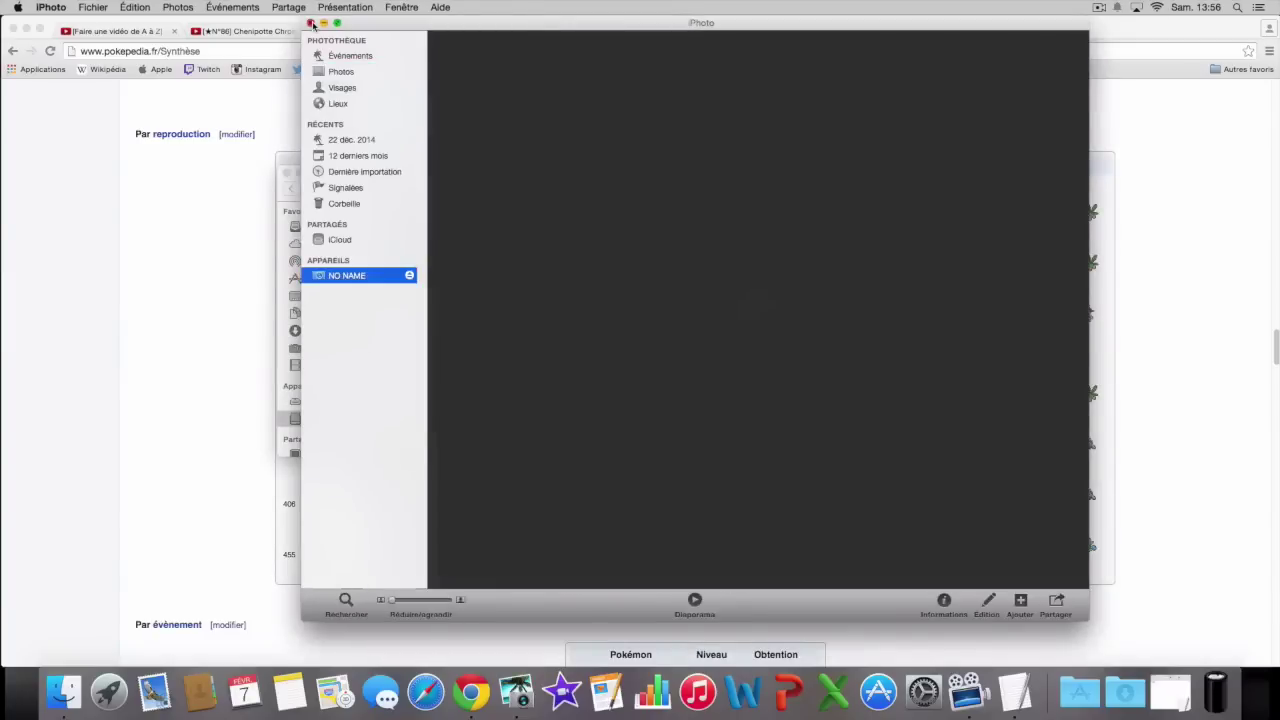
click(311, 23)
drag(345, 172, 380, 152)
Try to delete injectiondebug.bin from the NO NAME card.
click(474, 230)
right_click(476, 230)
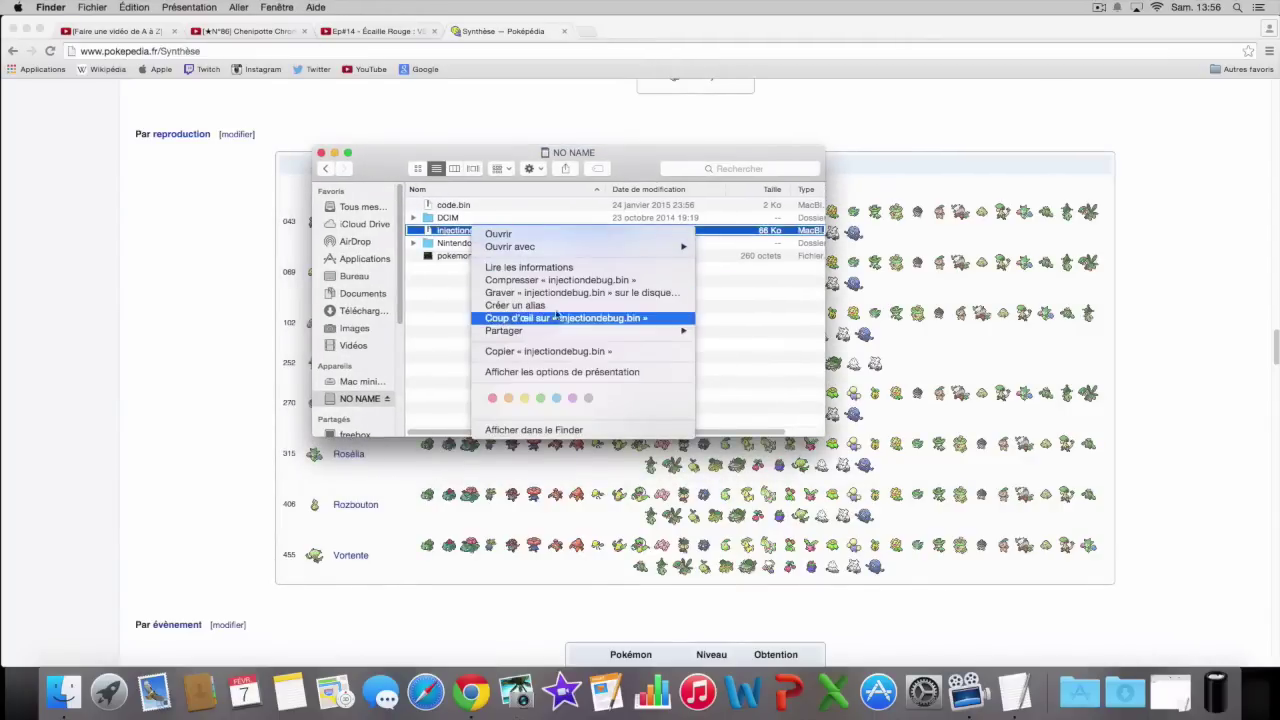
mouse_move(543, 332)
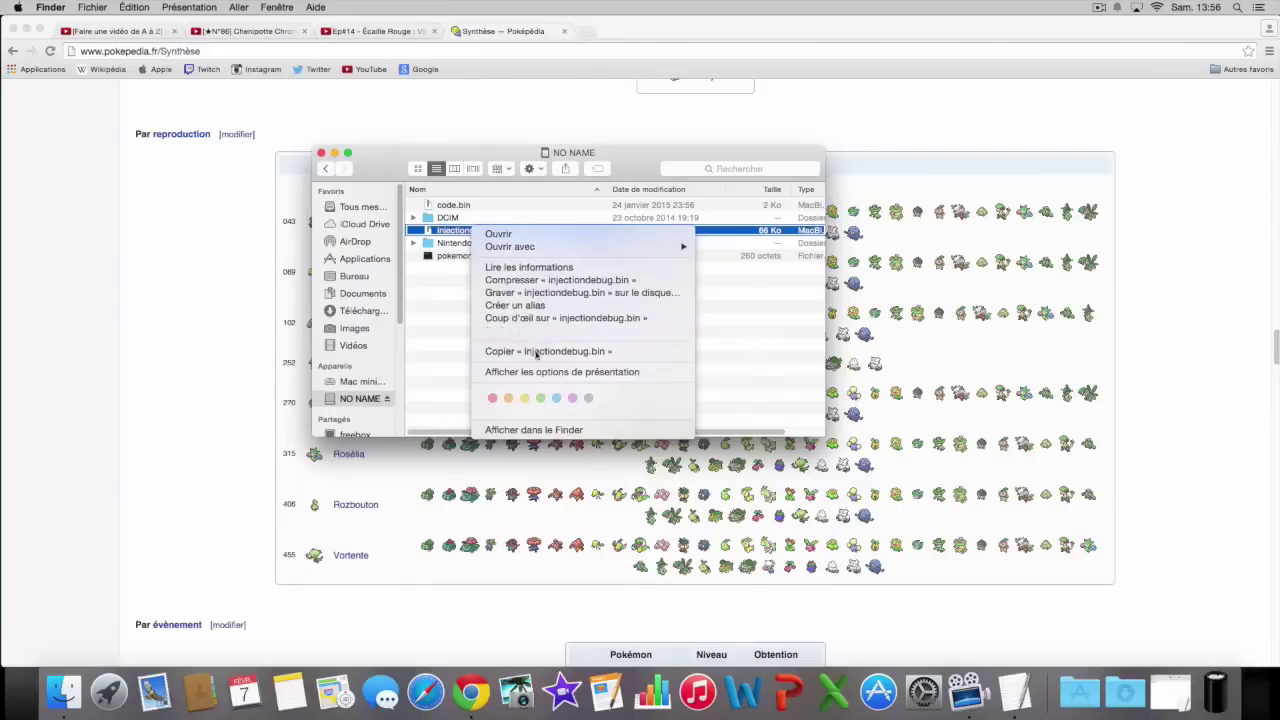
click(462, 290)
right_click(470, 233)
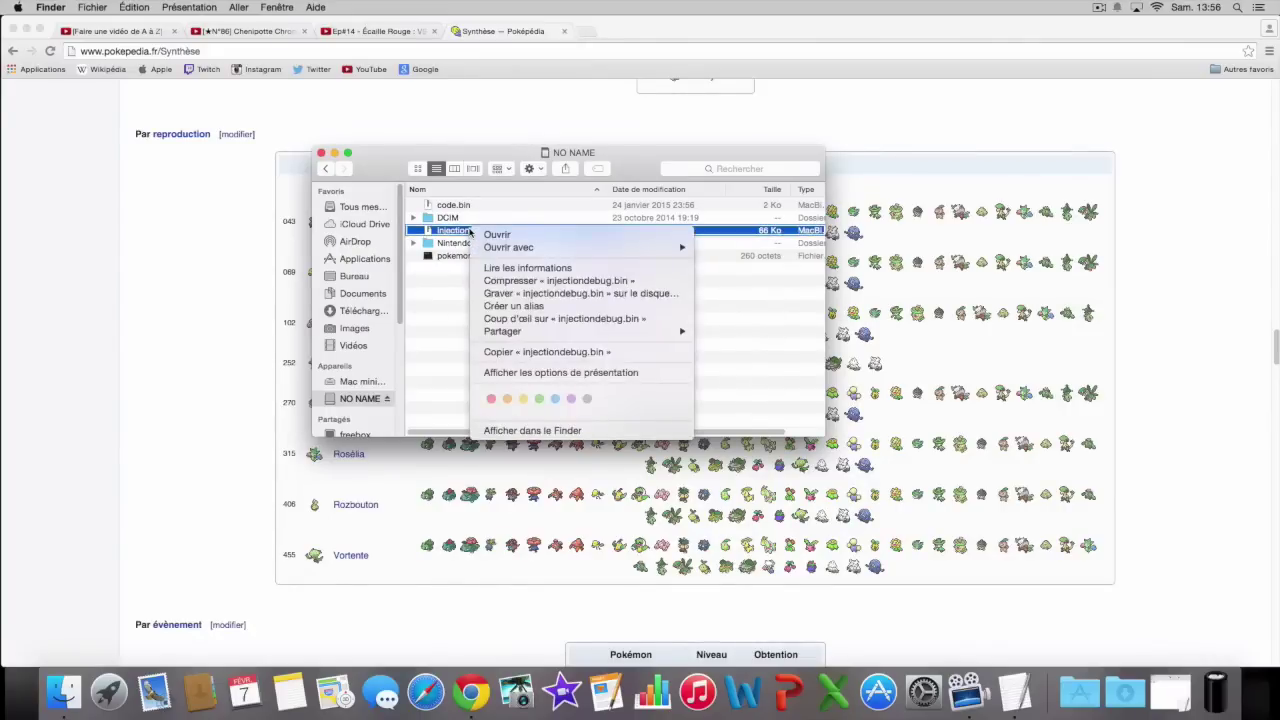
click(458, 232)
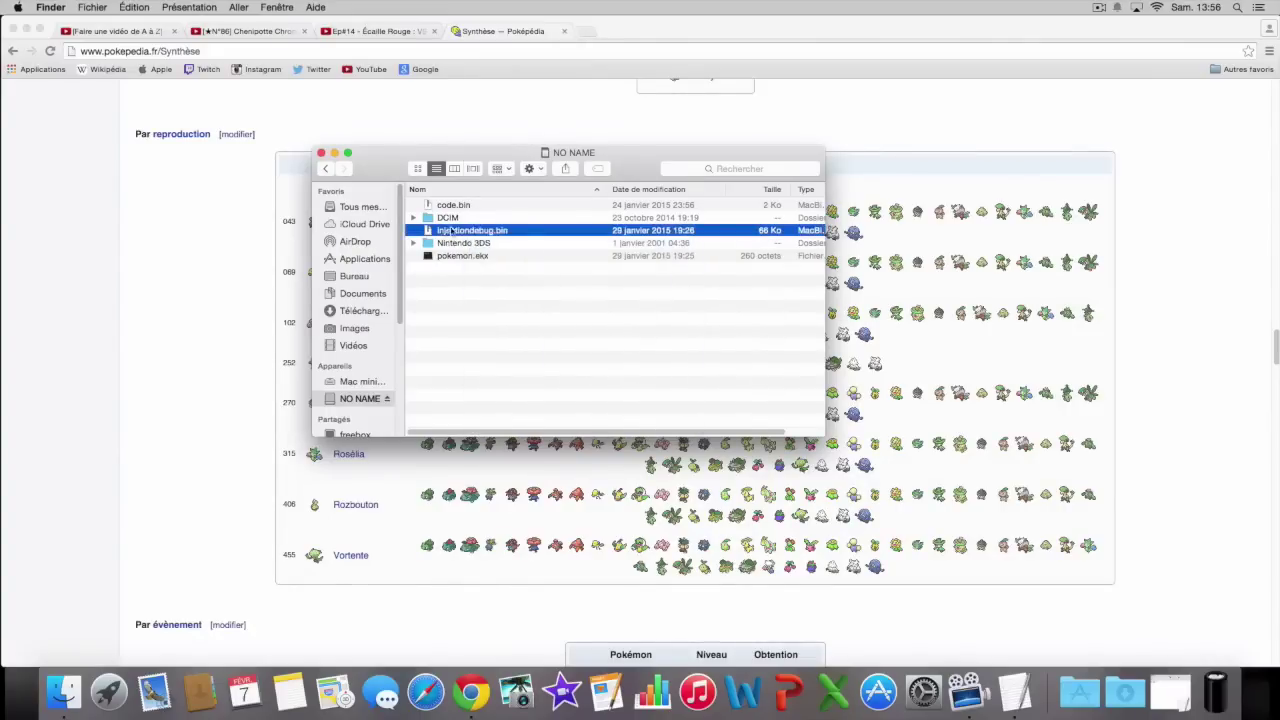
key(super+BackSpace)
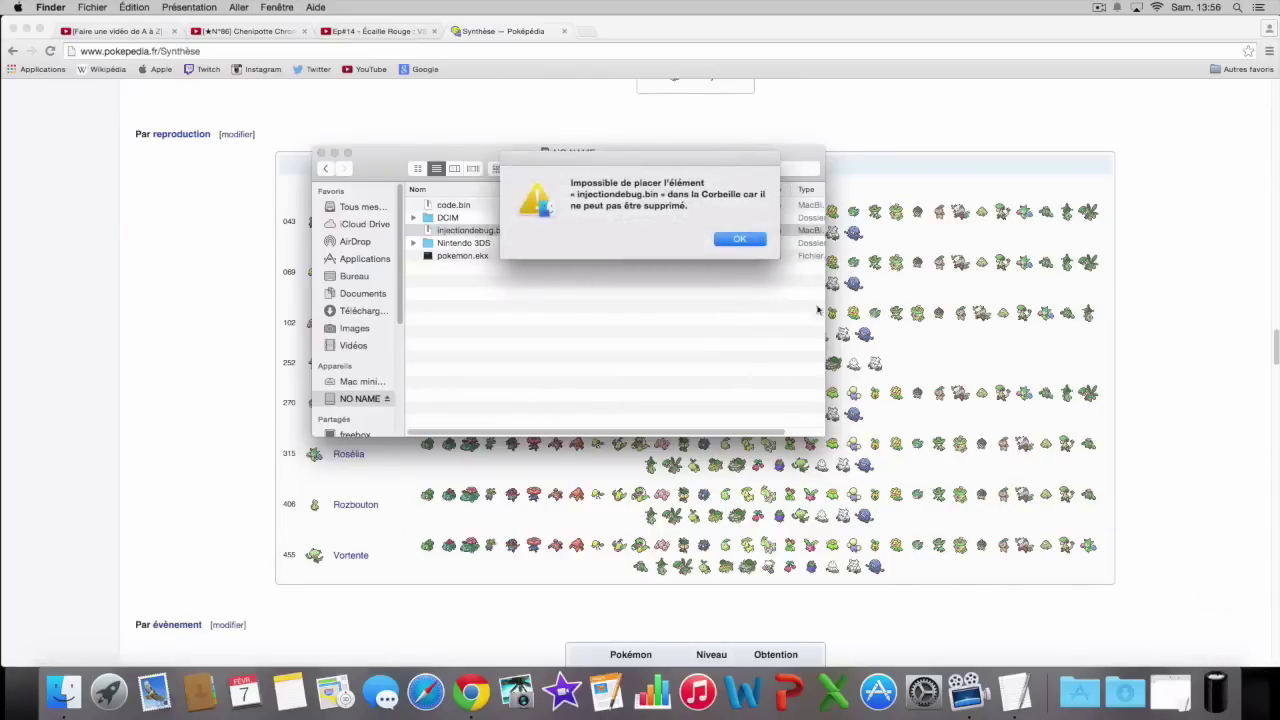
click(736, 239)
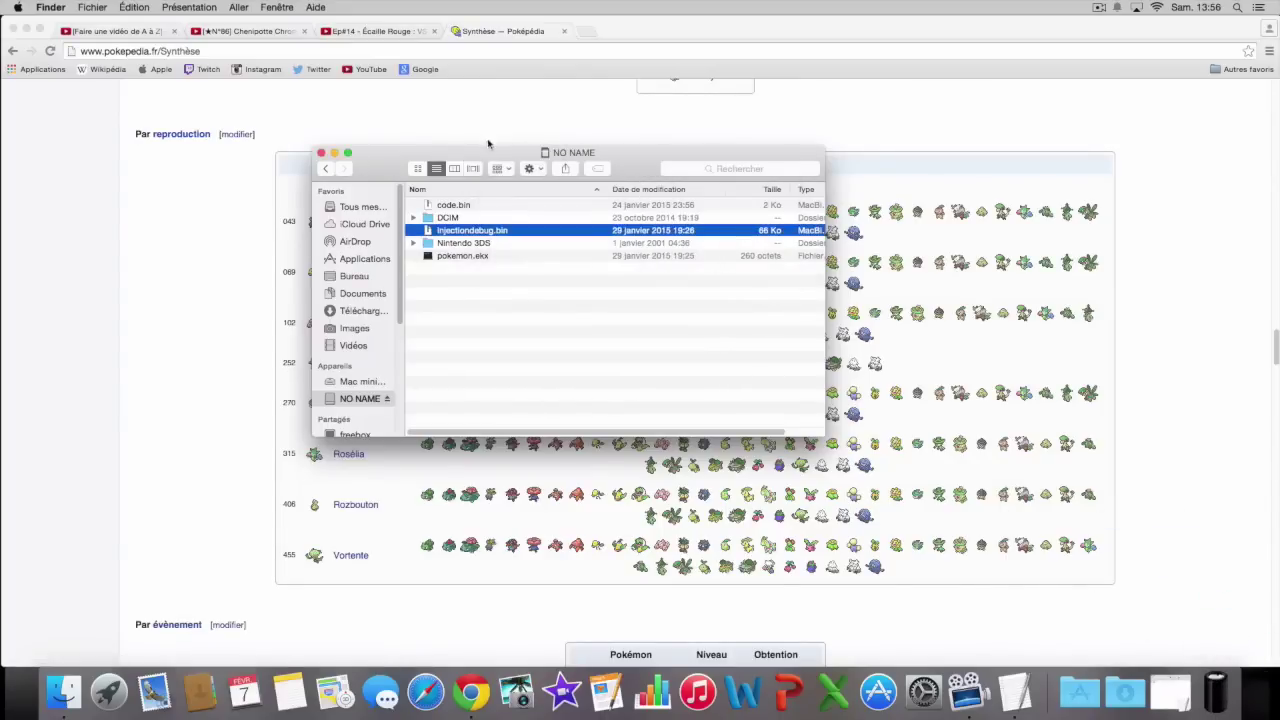
drag(478, 158, 463, 197)
click(502, 378)
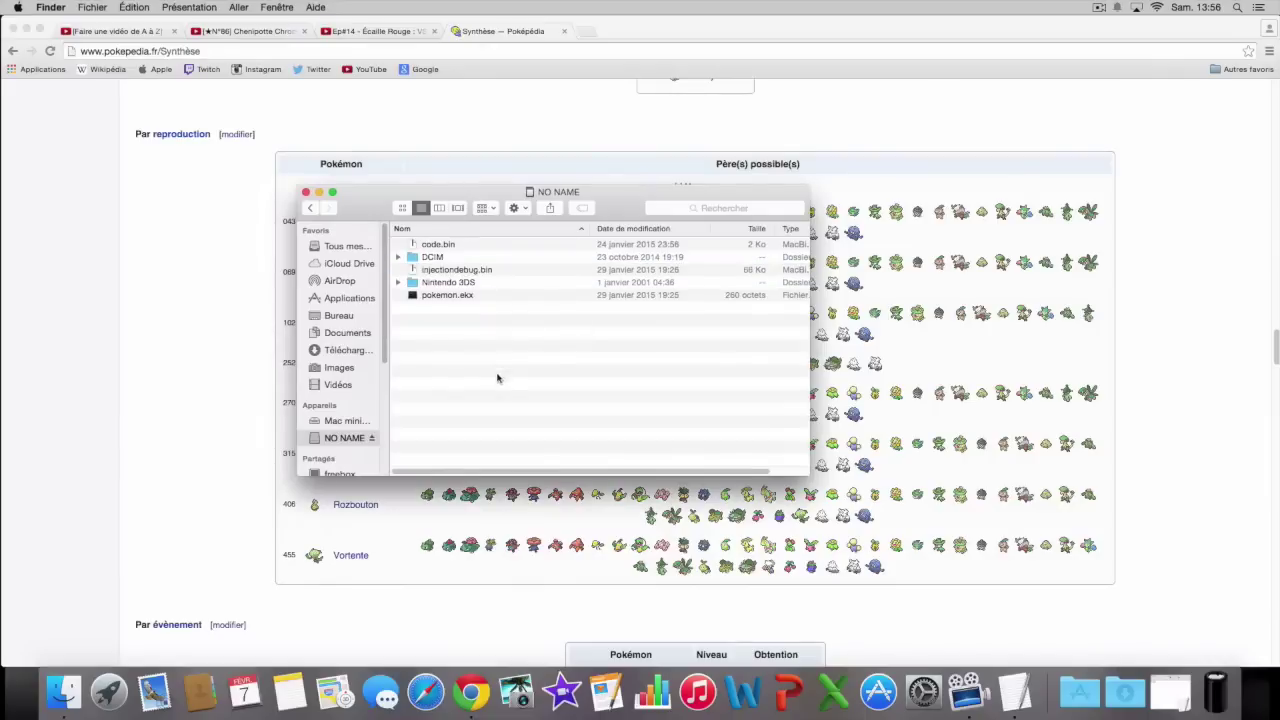
Examine injectiondebug.bin on the NO NAME card and code.bin in the SciresM Exploit Pack Test folder, ending in Downloads.
click(509, 272)
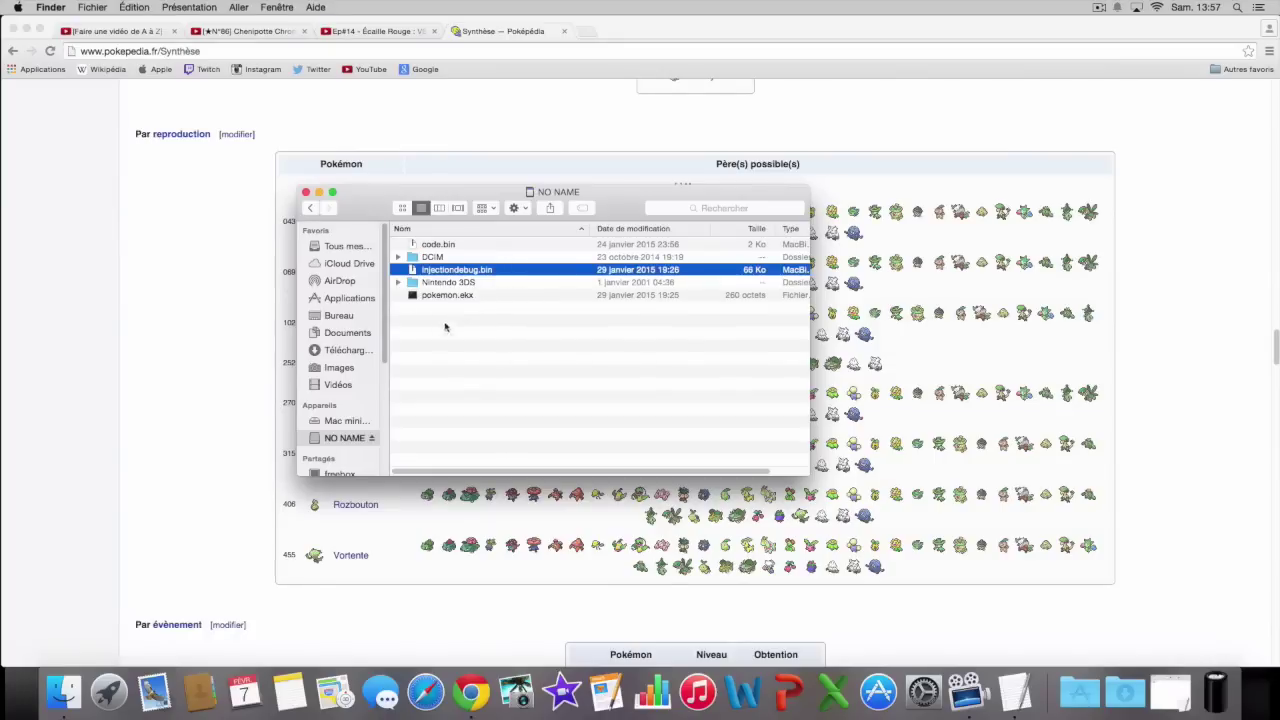
click(372, 351)
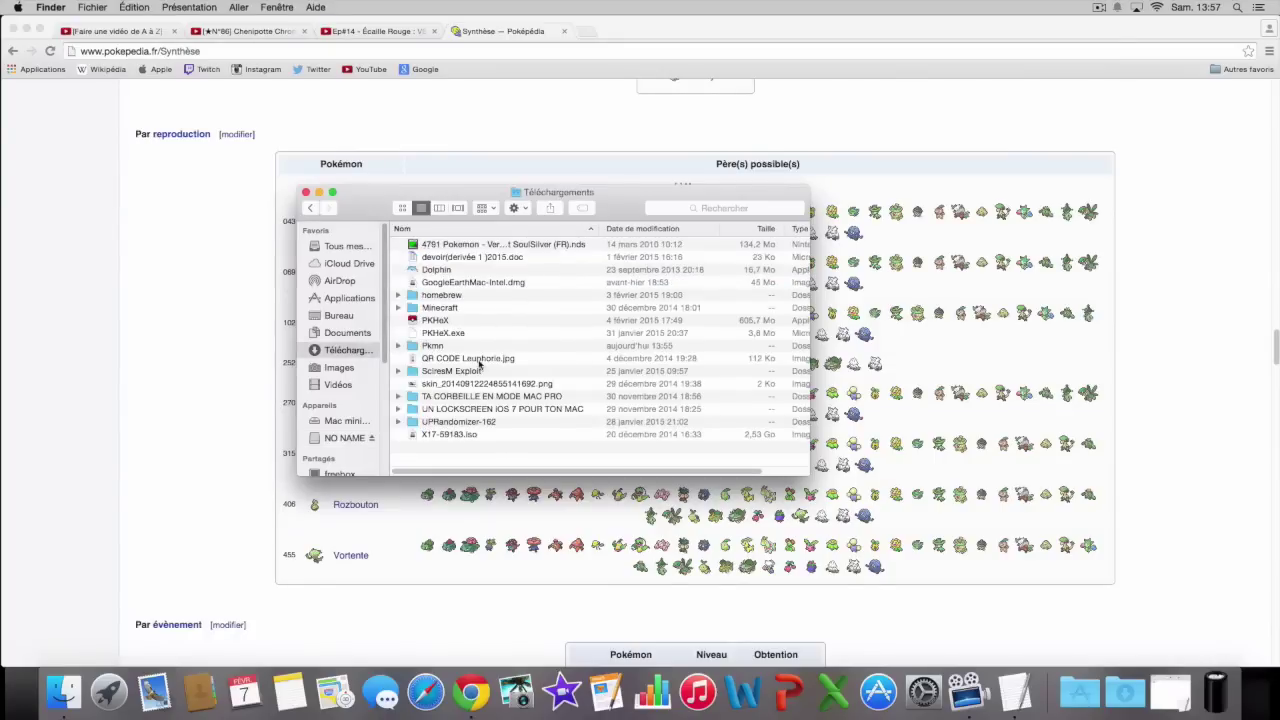
click(491, 372)
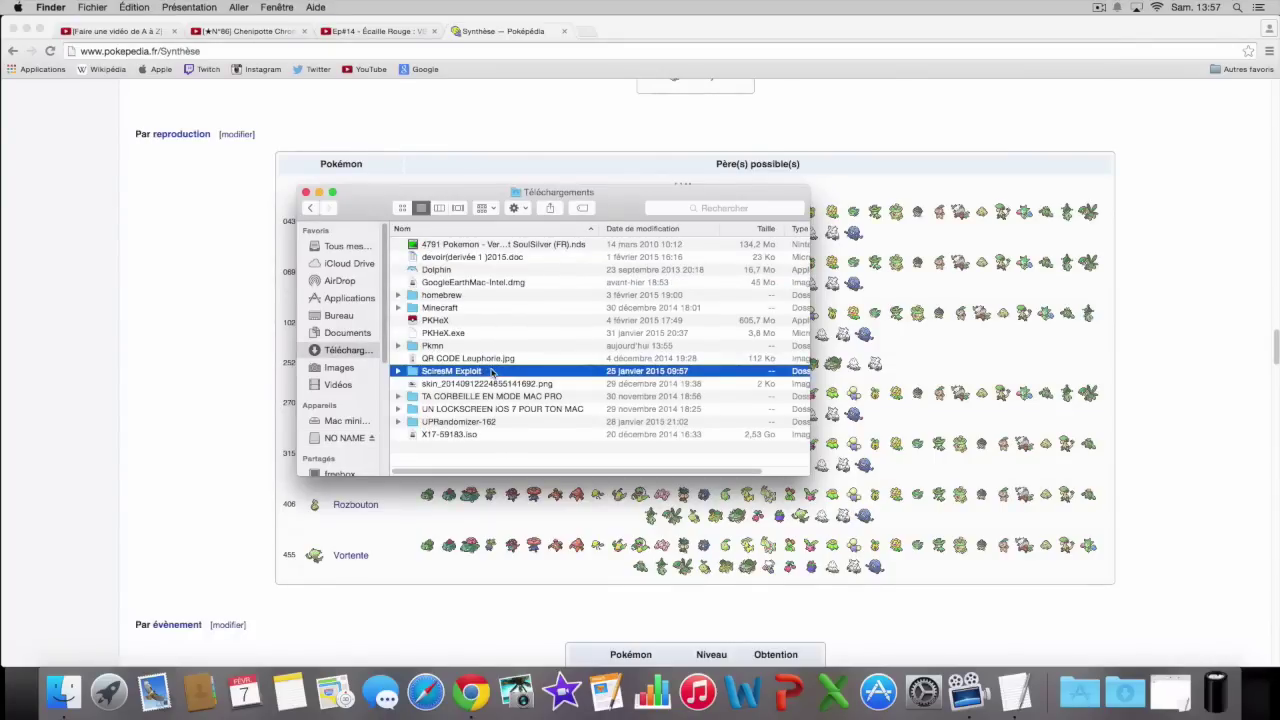
double_click(491, 372)
click(478, 265)
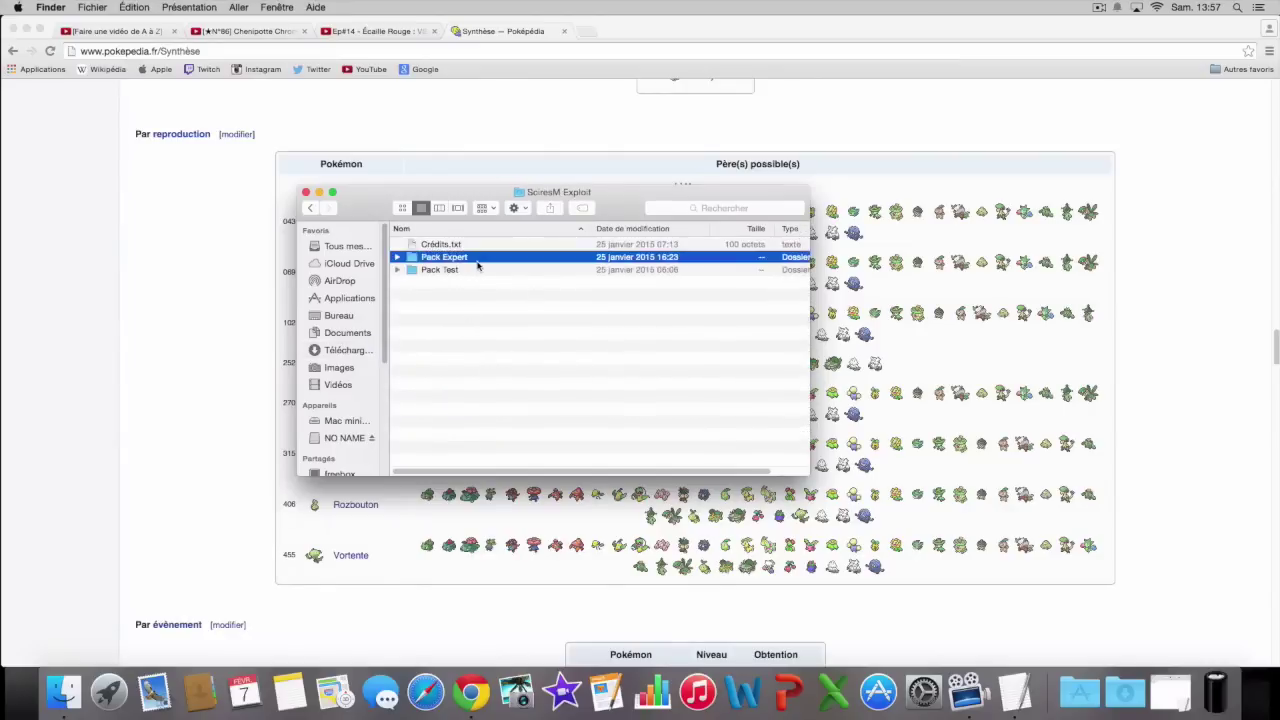
double_click(476, 269)
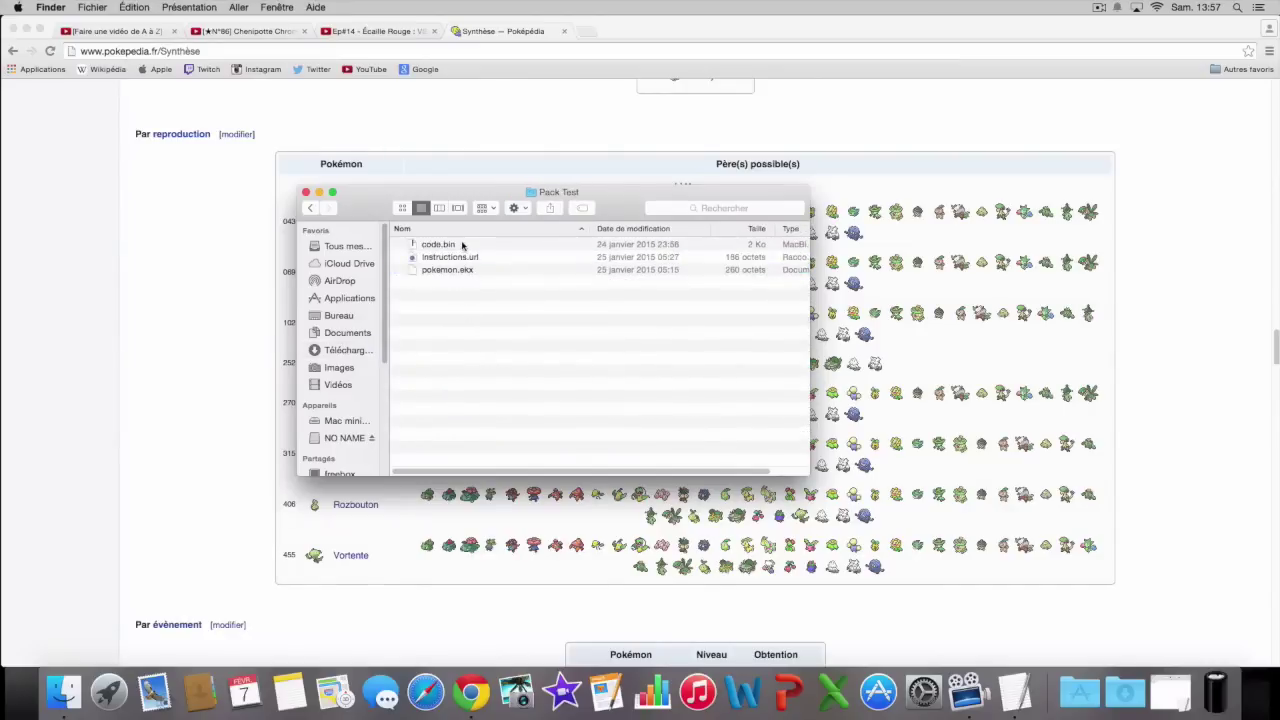
click(467, 245)
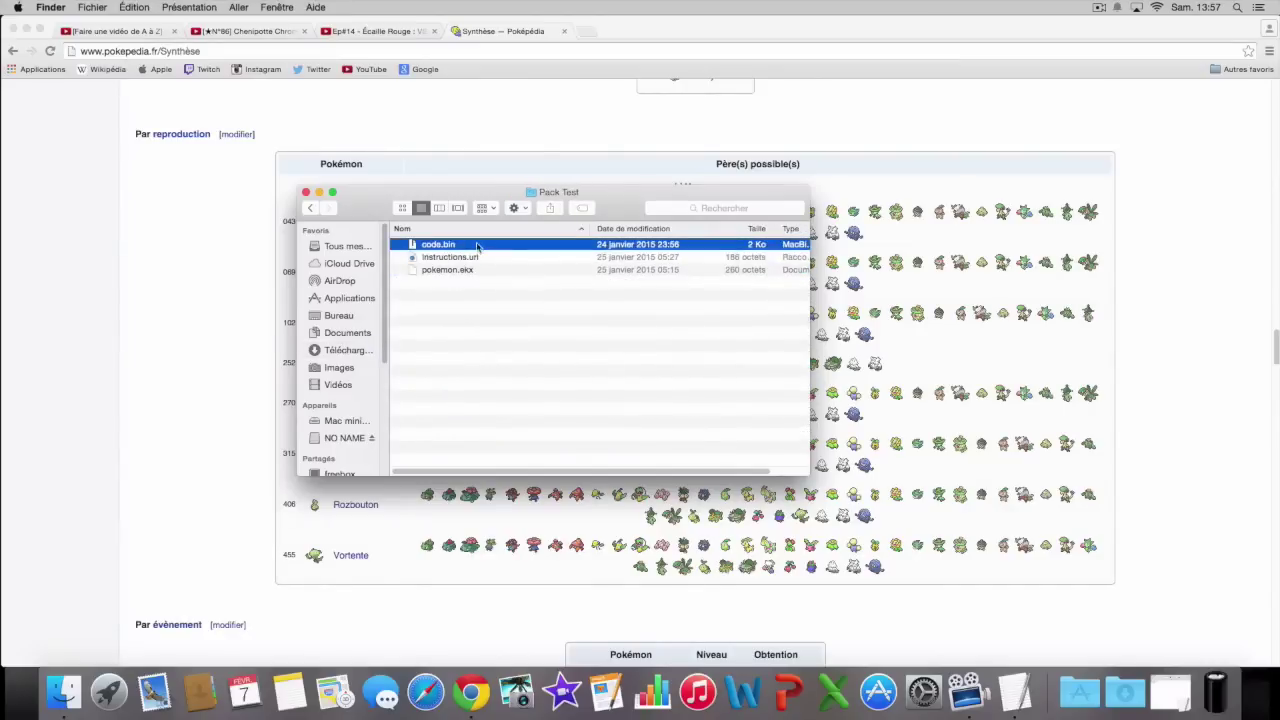
click(338, 440)
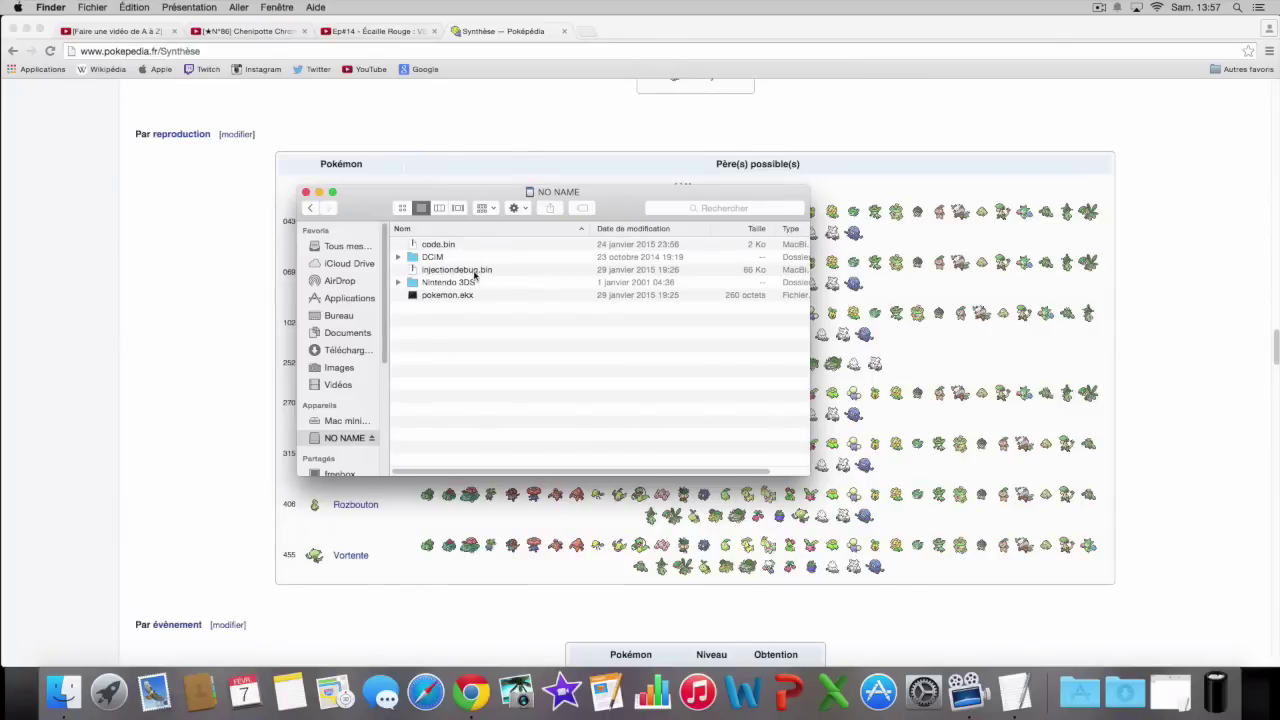
click(349, 349)
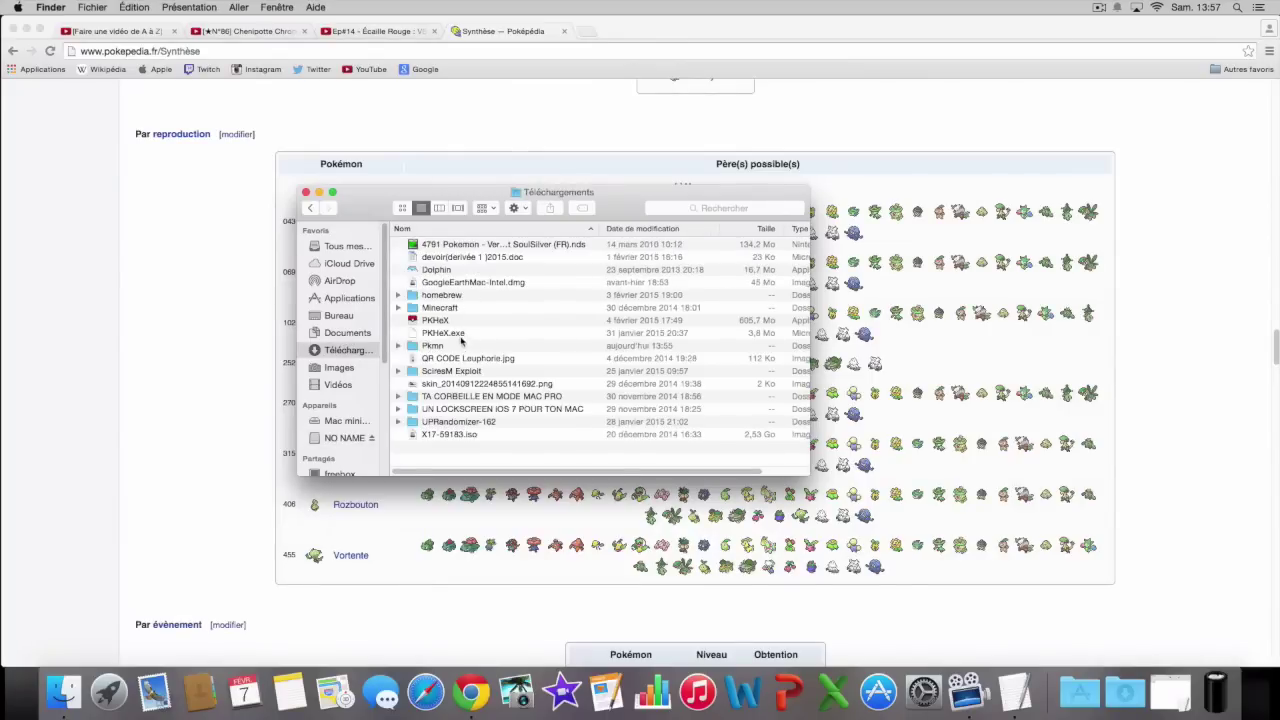
Look through the Pack Test folder of SciresM Exploit in Downloads and the contents of the NO NAME card.
double_click(463, 371)
click(468, 270)
double_click(470, 273)
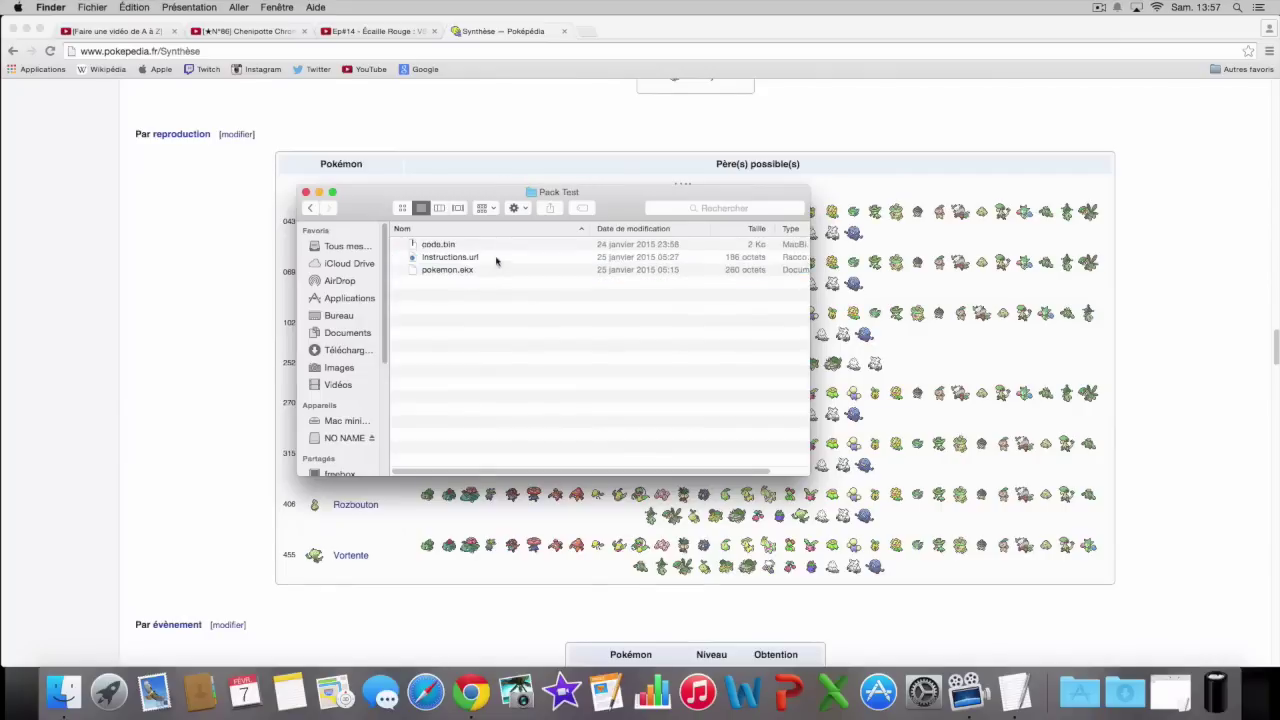
click(352, 438)
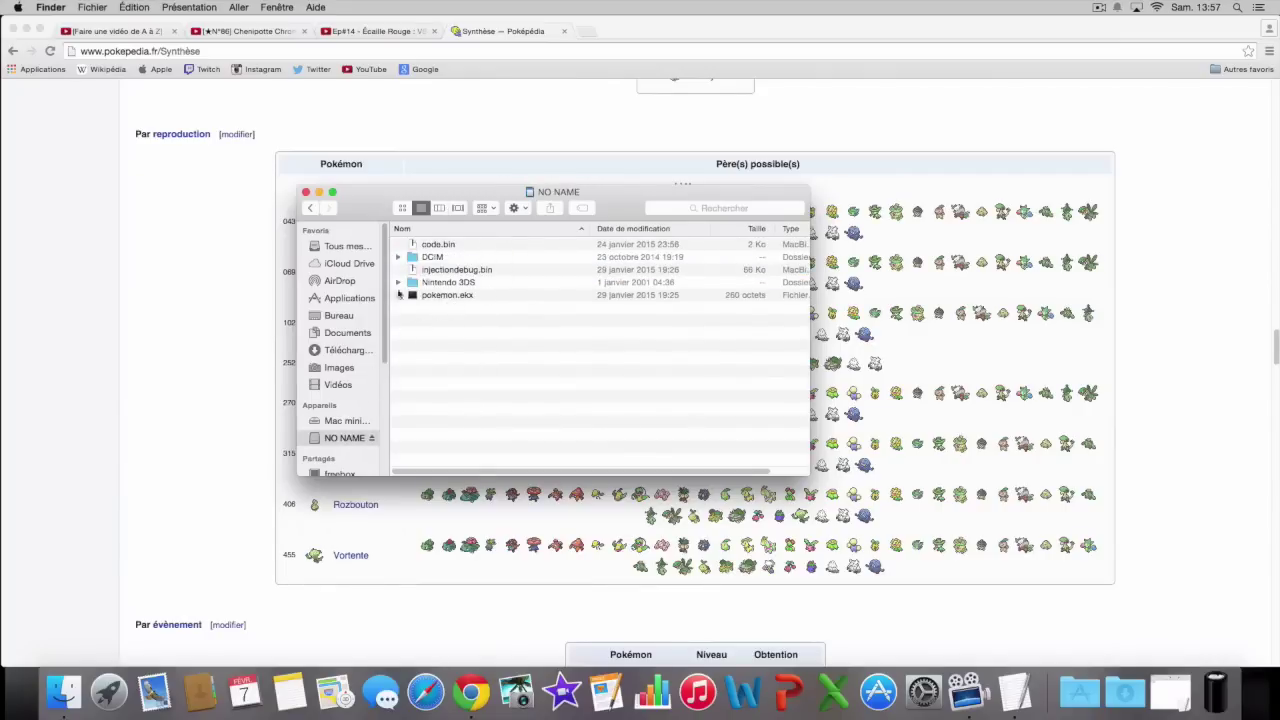
Rename the I'm In Love EKX file in the Pkmn folder as pokemon.ekx and try to copy it to the NO NAME card.
click(348, 352)
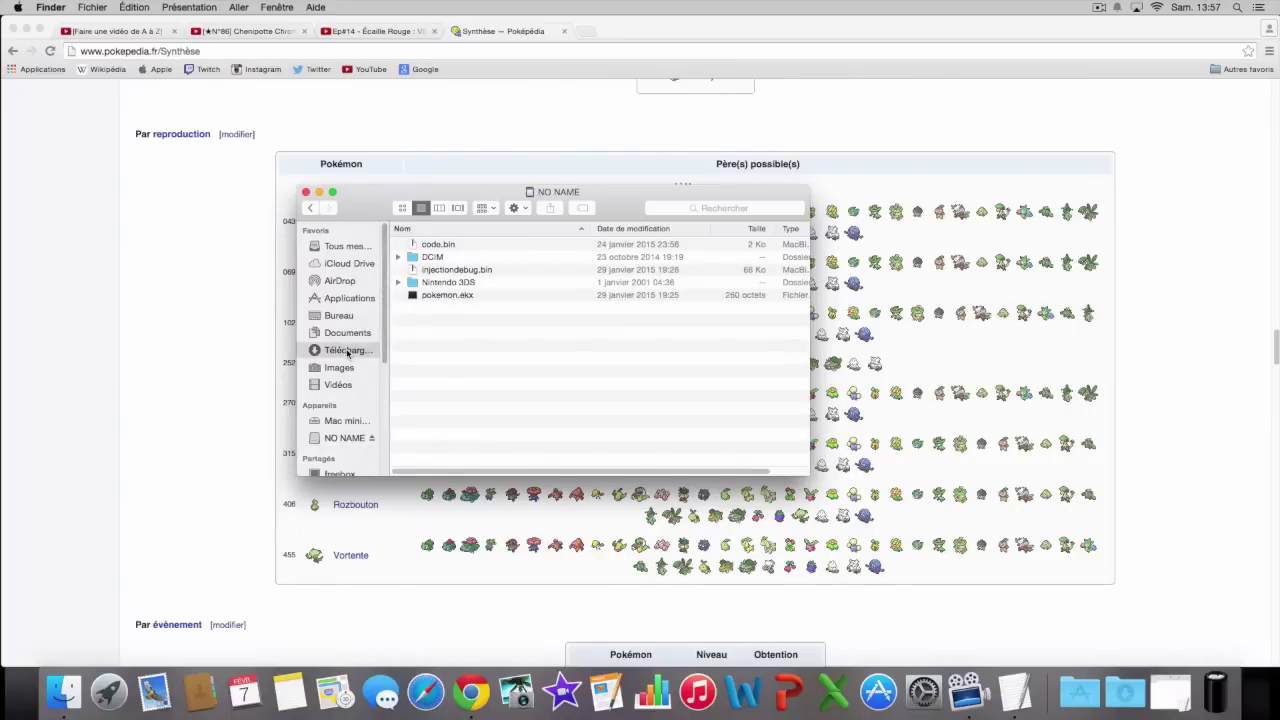
double_click(453, 346)
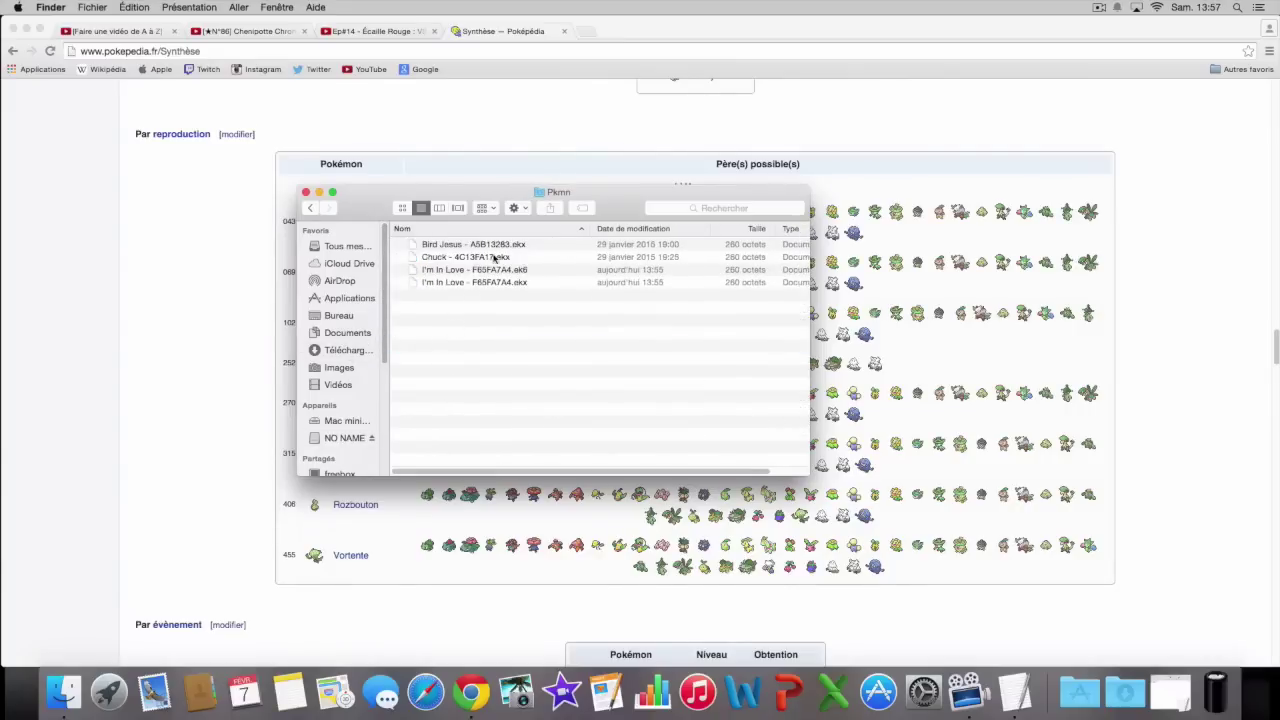
click(507, 283)
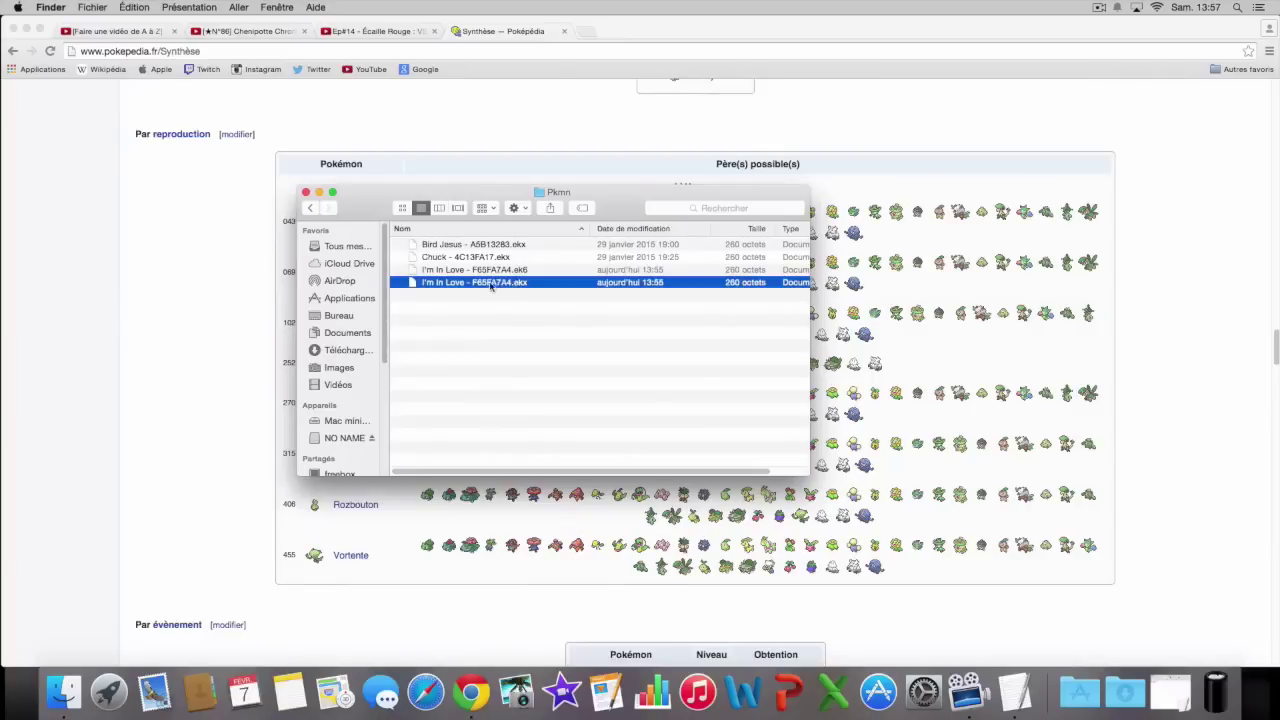
key(Return)
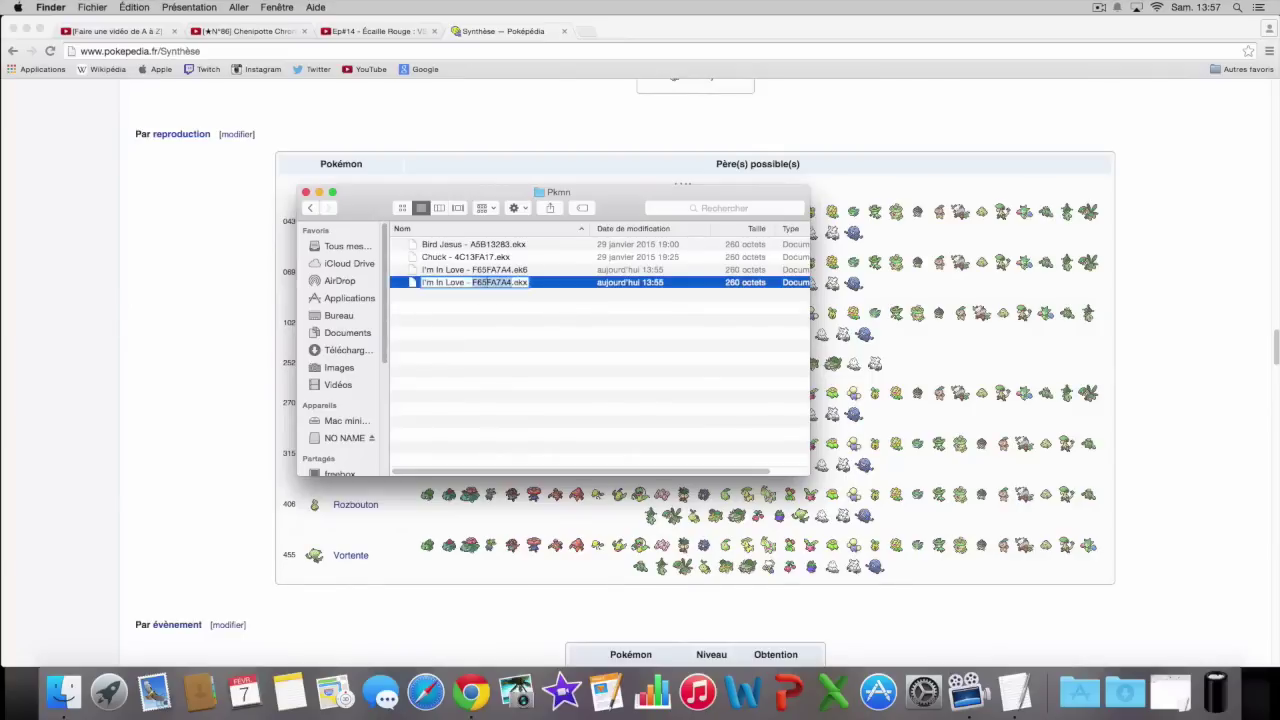
text(pokemon)
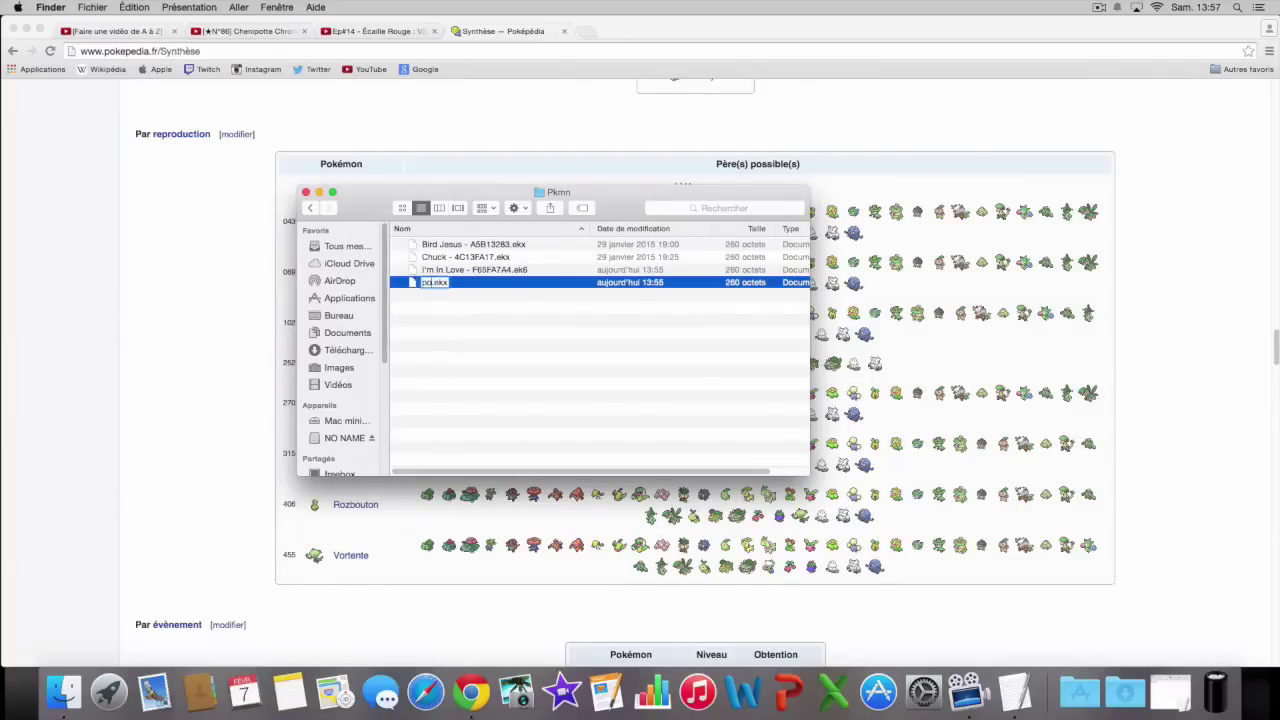
key(Return)
drag(478, 284, 362, 442)
click(362, 442)
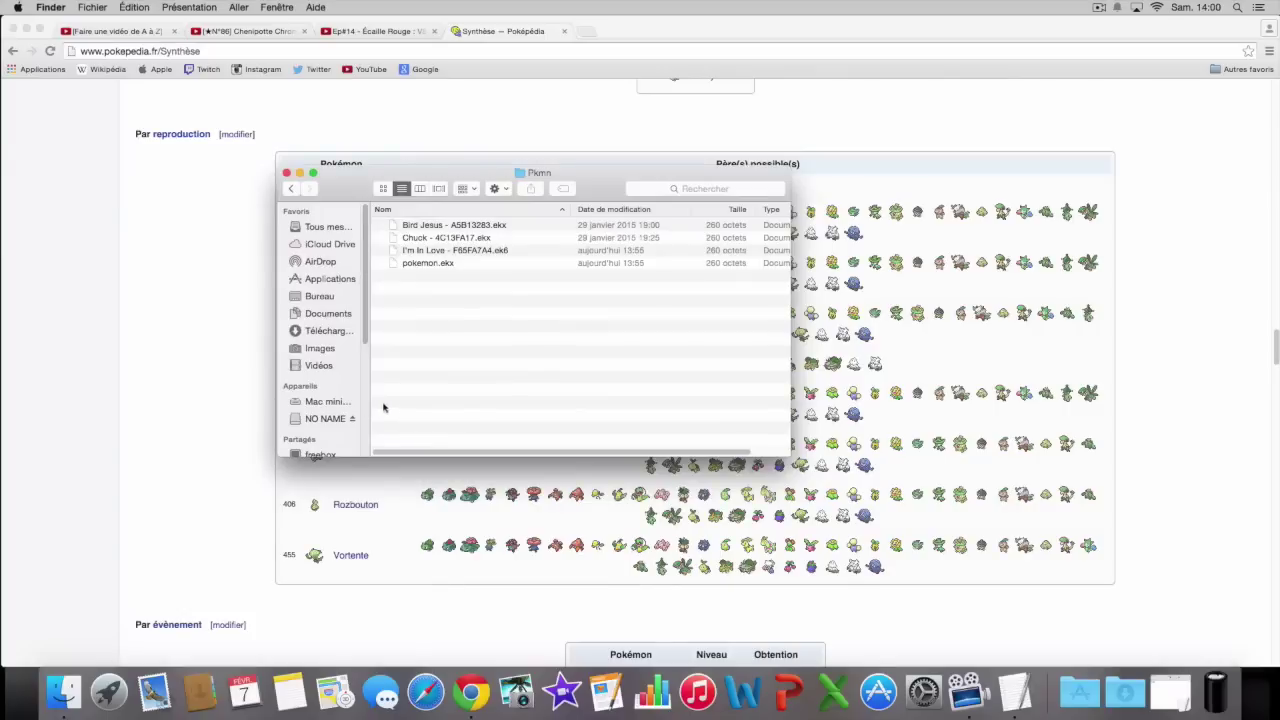
Move injectiondebug.bin on the NO NAME card to the trash.
click(333, 419)
right_click(433, 250)
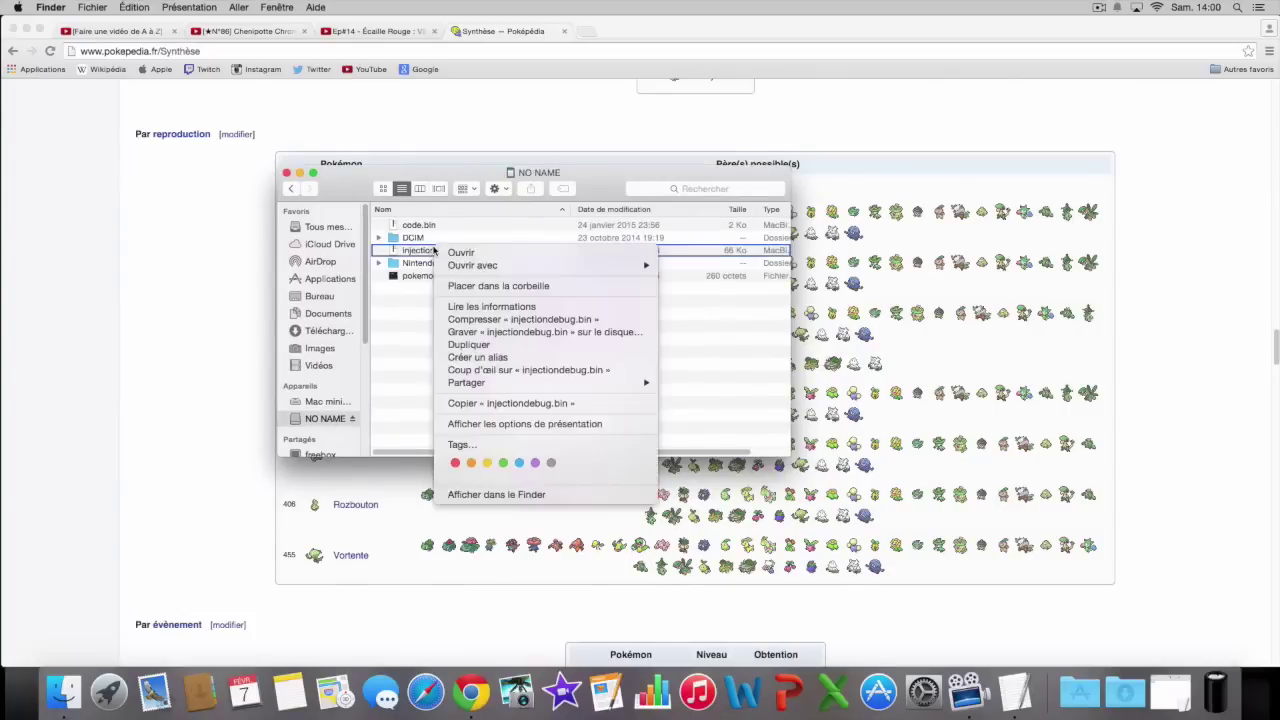
click(463, 285)
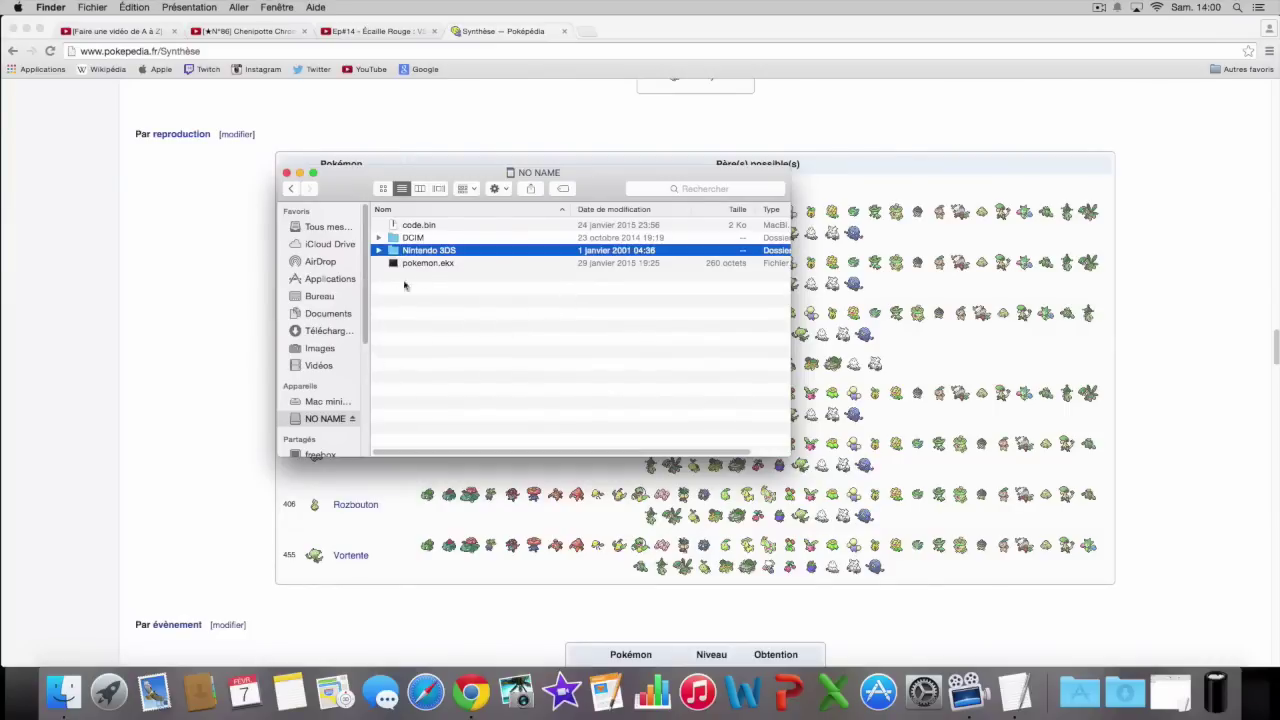
Copy pokemon.ekx from the Pkmn folder in Downloads to the NO NAME card, replacing the older file, and eject the card.
click(332, 328)
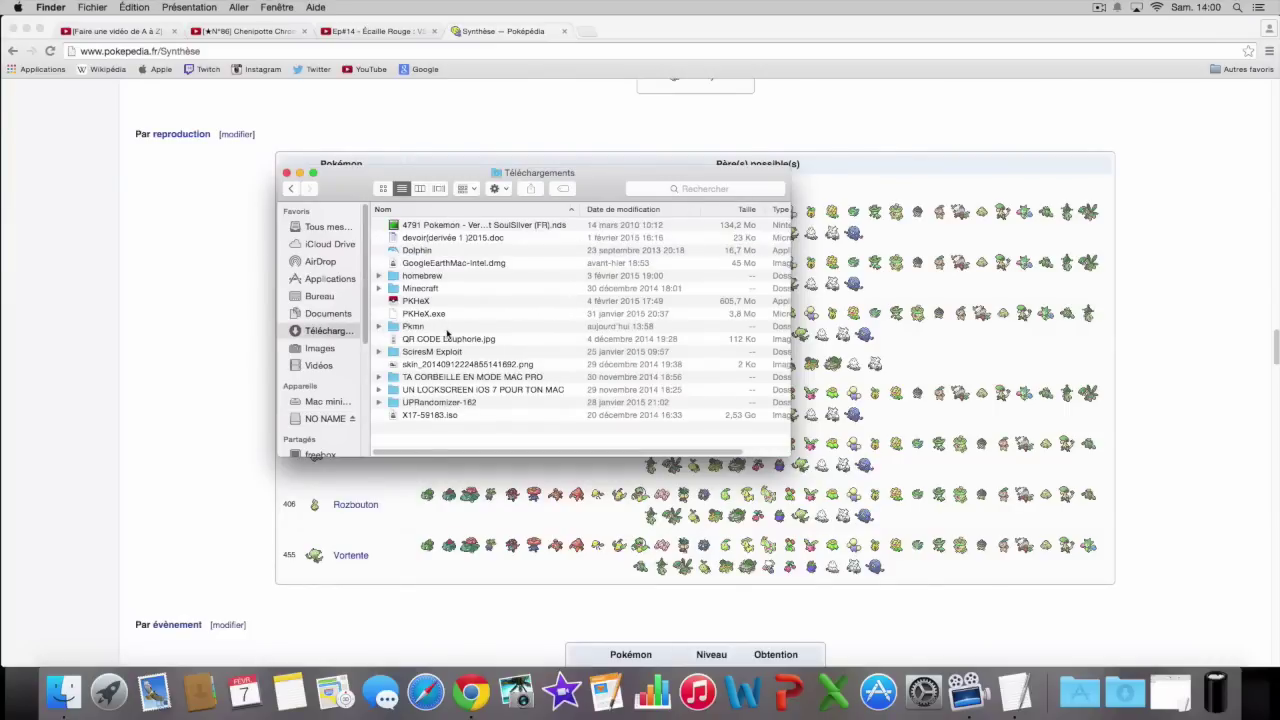
double_click(428, 326)
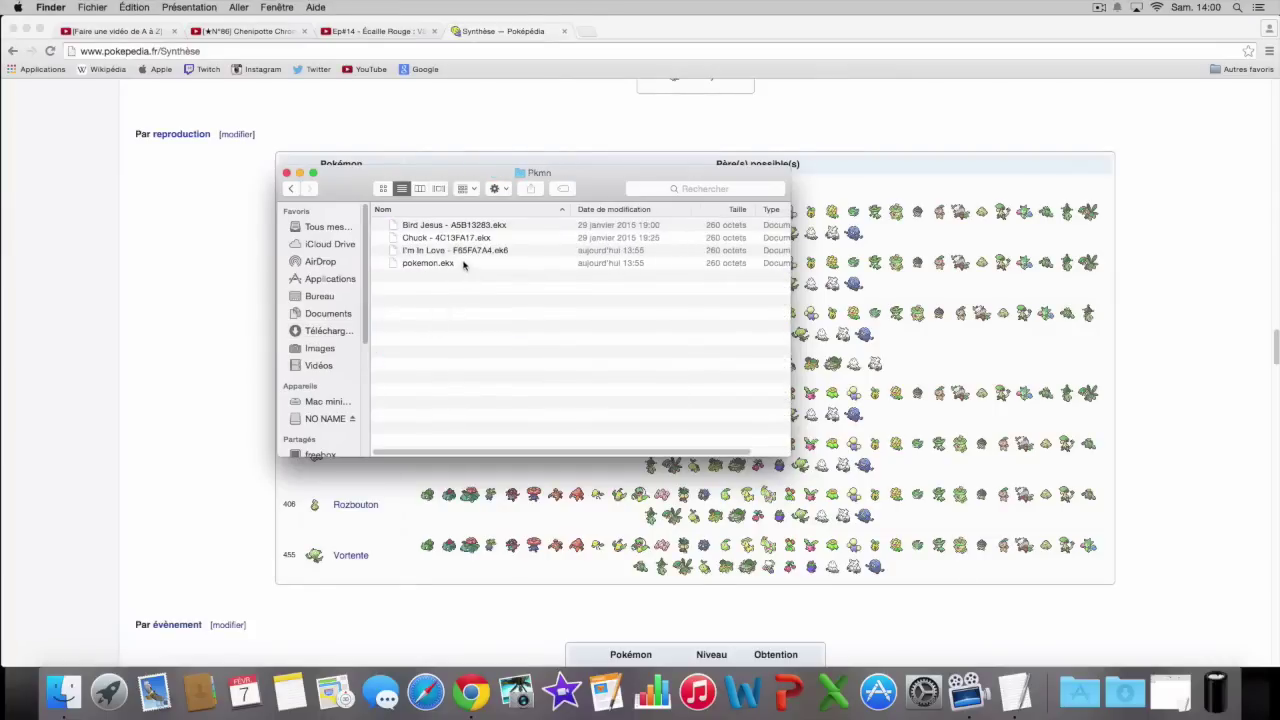
click(462, 264)
drag(447, 268, 329, 424)
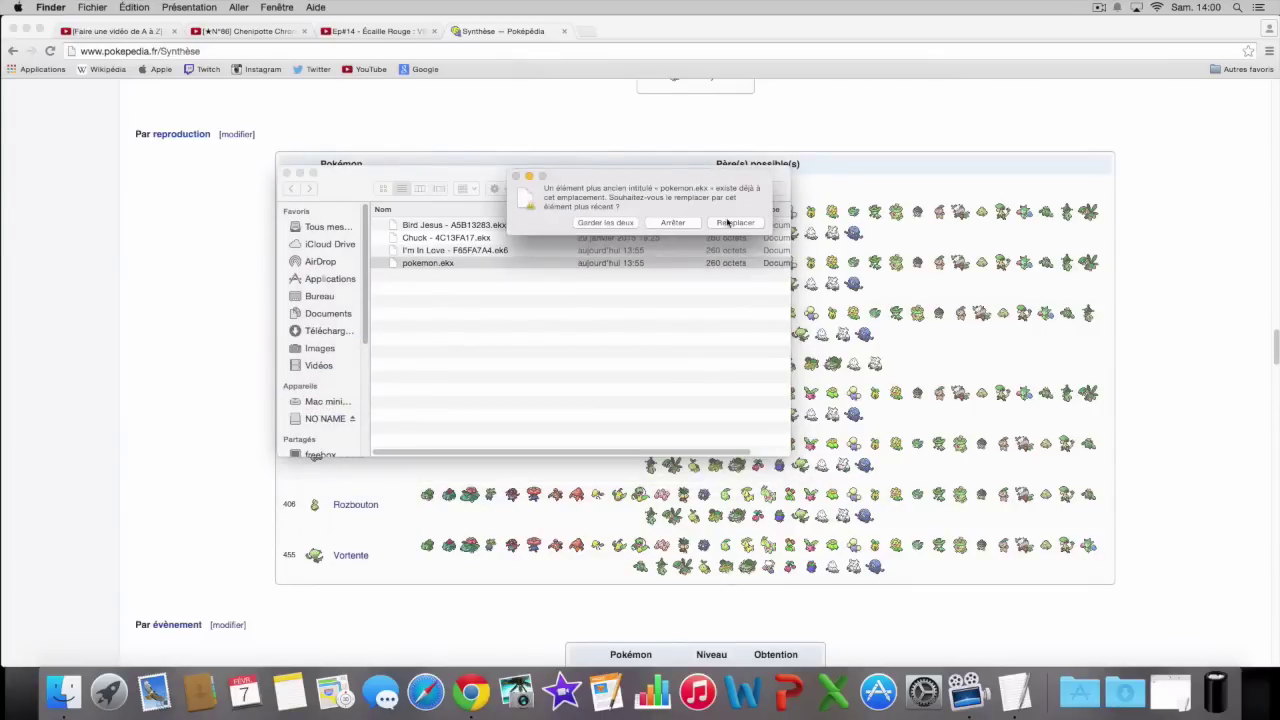
click(728, 224)
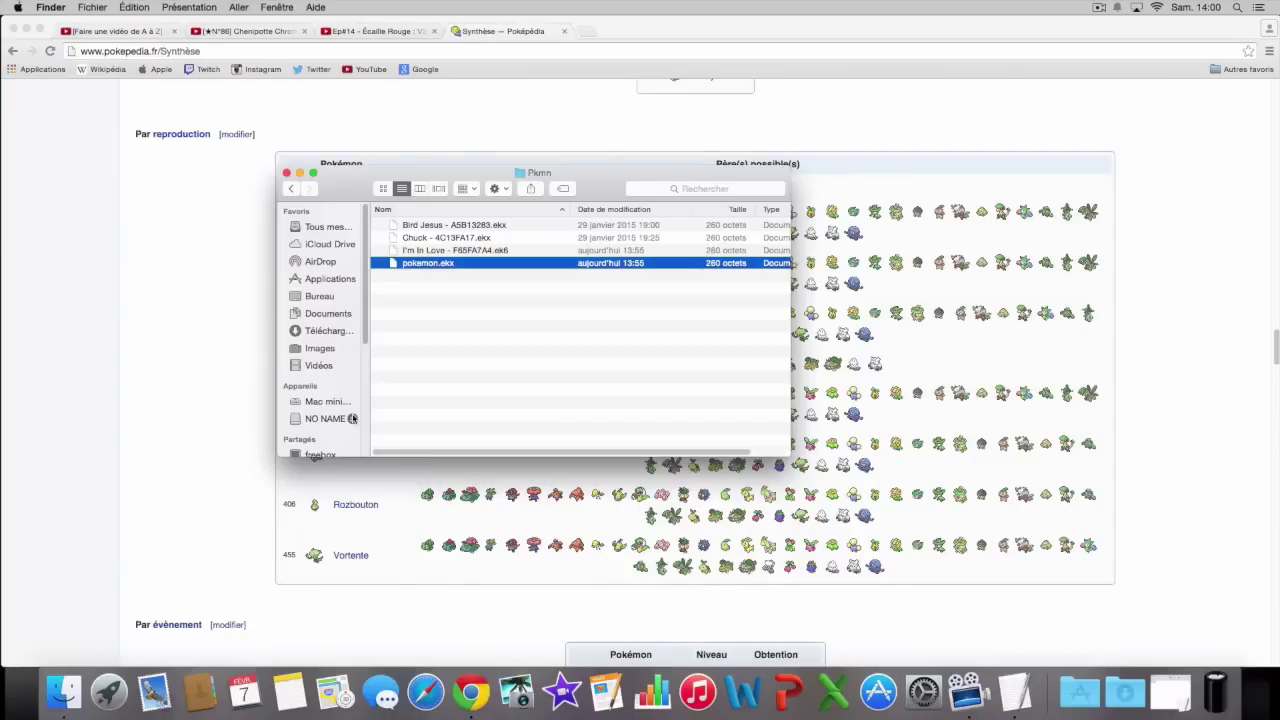
click(352, 419)
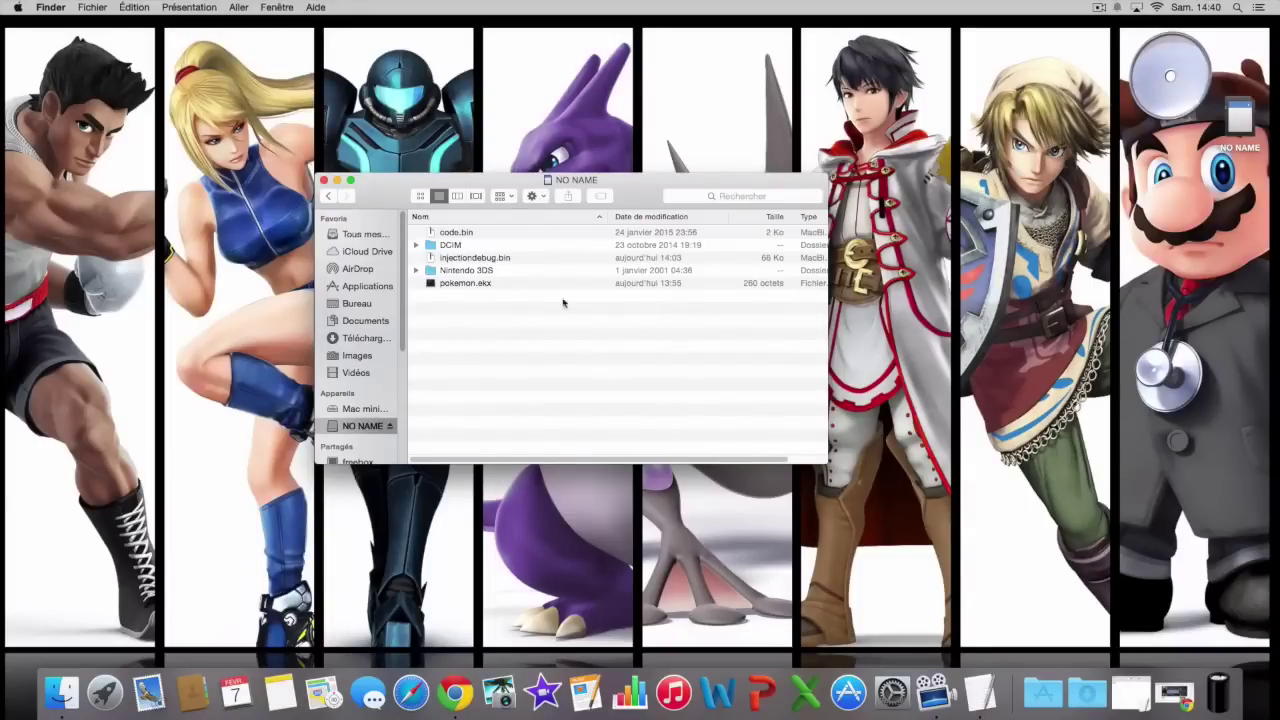
Copy pokemon.ekx from the NO NAME card to Downloads and move that copy to the trash.
click(501, 285)
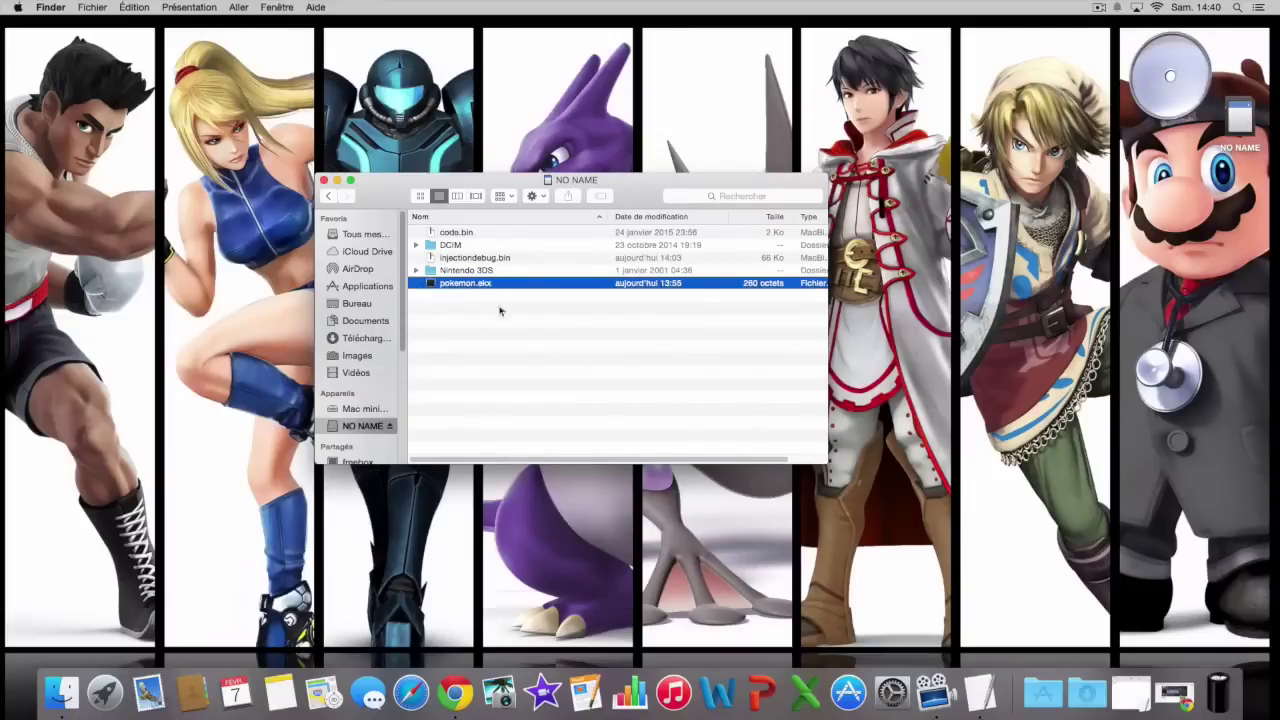
drag(505, 285, 370, 340)
click(370, 340)
drag(487, 349, 460, 338)
click(460, 338)
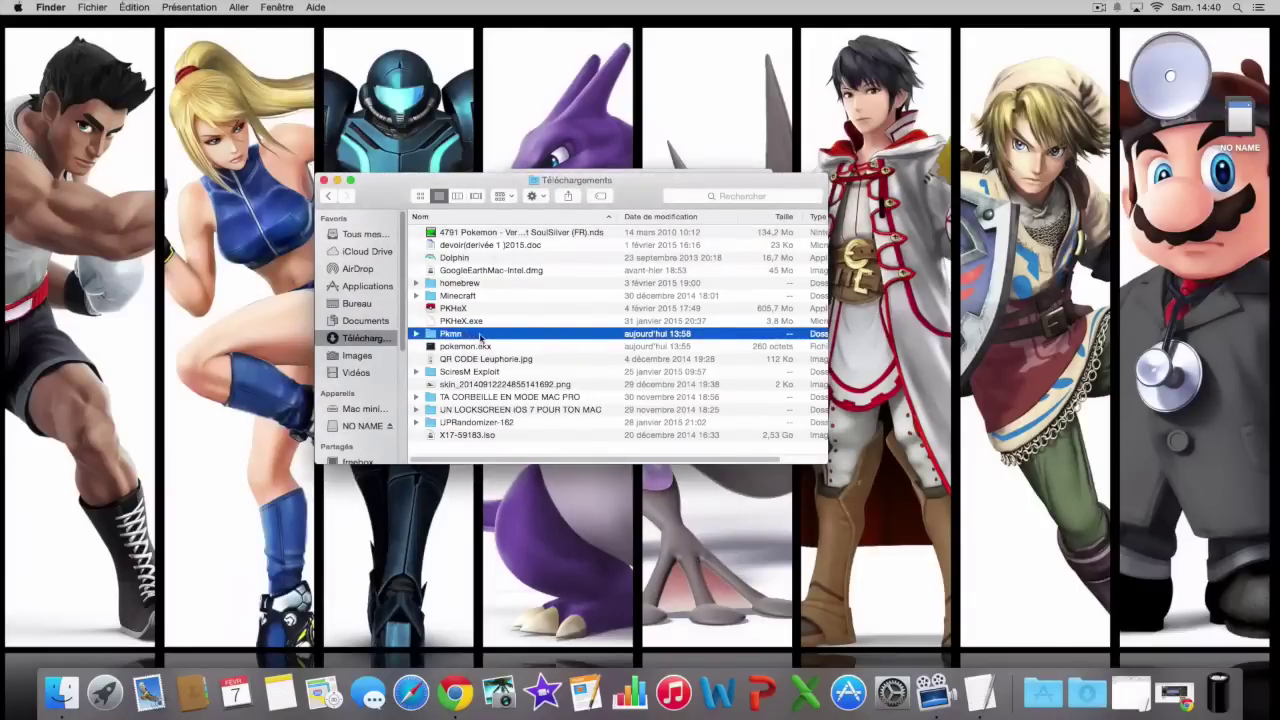
click(492, 347)
right_click(490, 347)
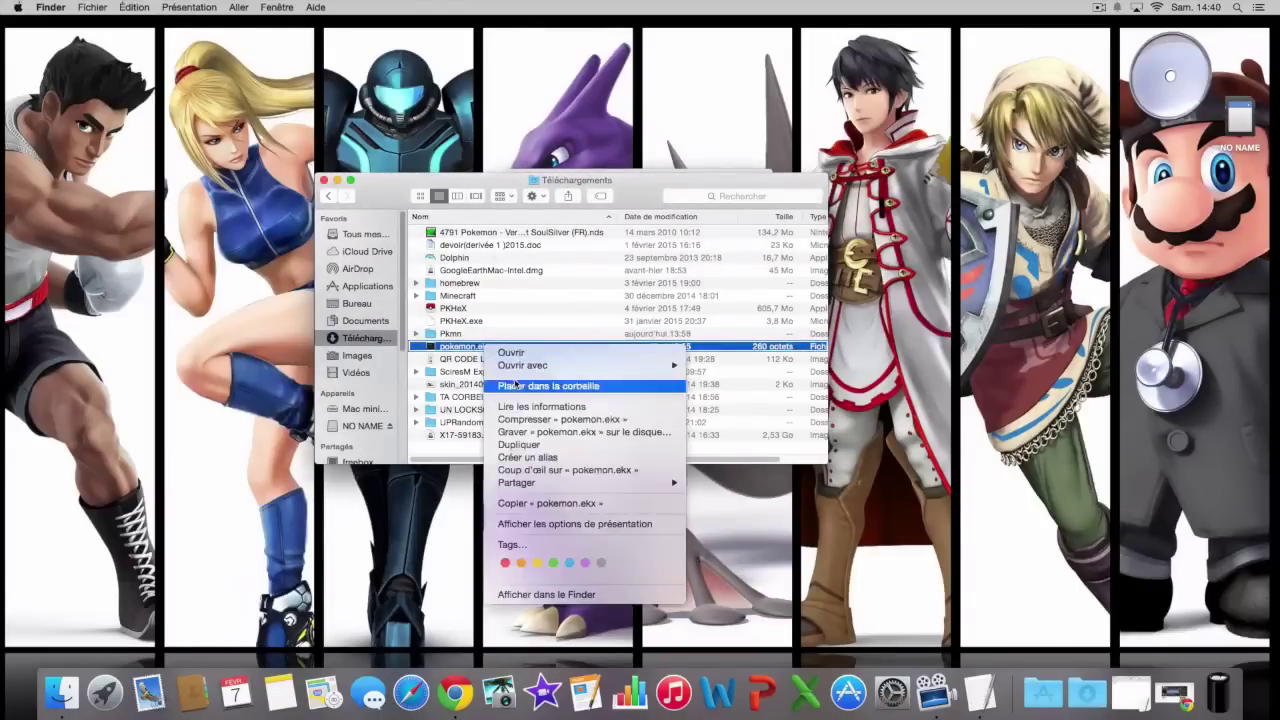
click(548, 385)
Copy the file name of the I'm In Love EK6 file in the Pkmn folder.
double_click(460, 333)
click(470, 245)
click(474, 258)
key(Return)
key(super+c)
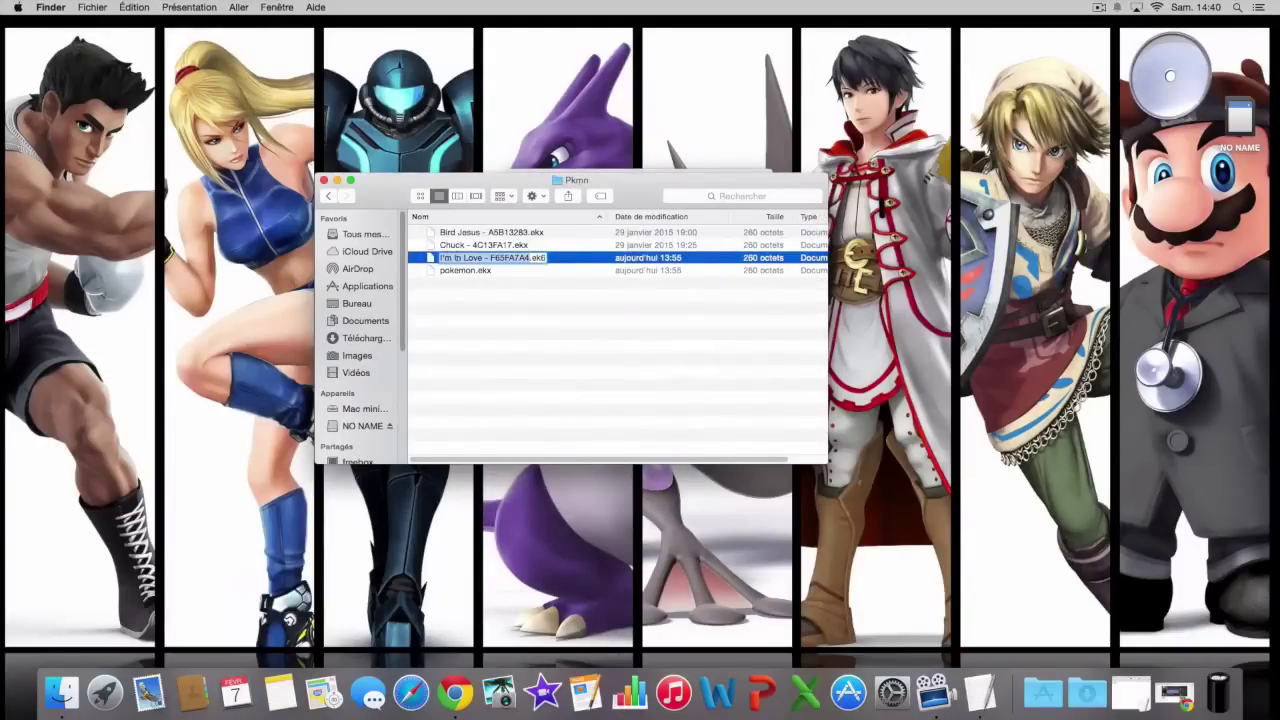
right_click(462, 257)
click(480, 298)
Rename pokemon.ekx in the Pkmn folder as I'm In Love - F65FA7A4.ekx and move the EK6 file to the trash.
click(476, 274)
click(466, 270)
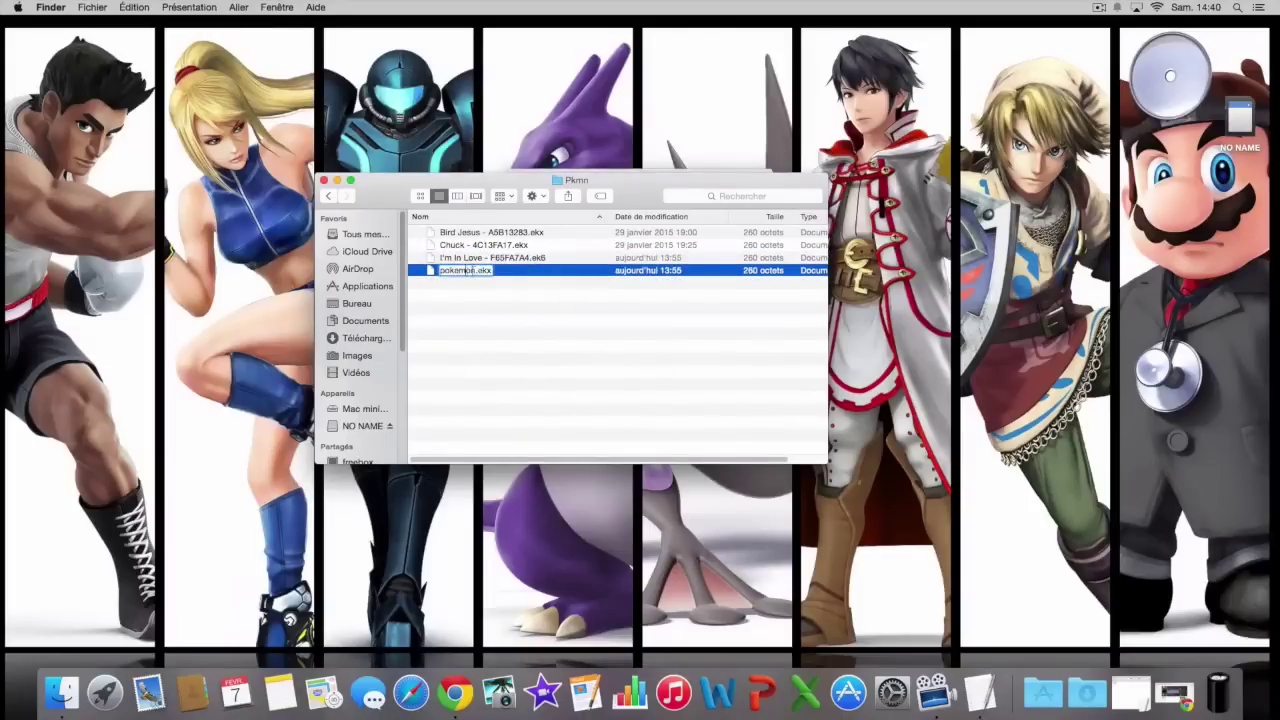
key(BackSpace)
right_click(443, 272)
click(462, 299)
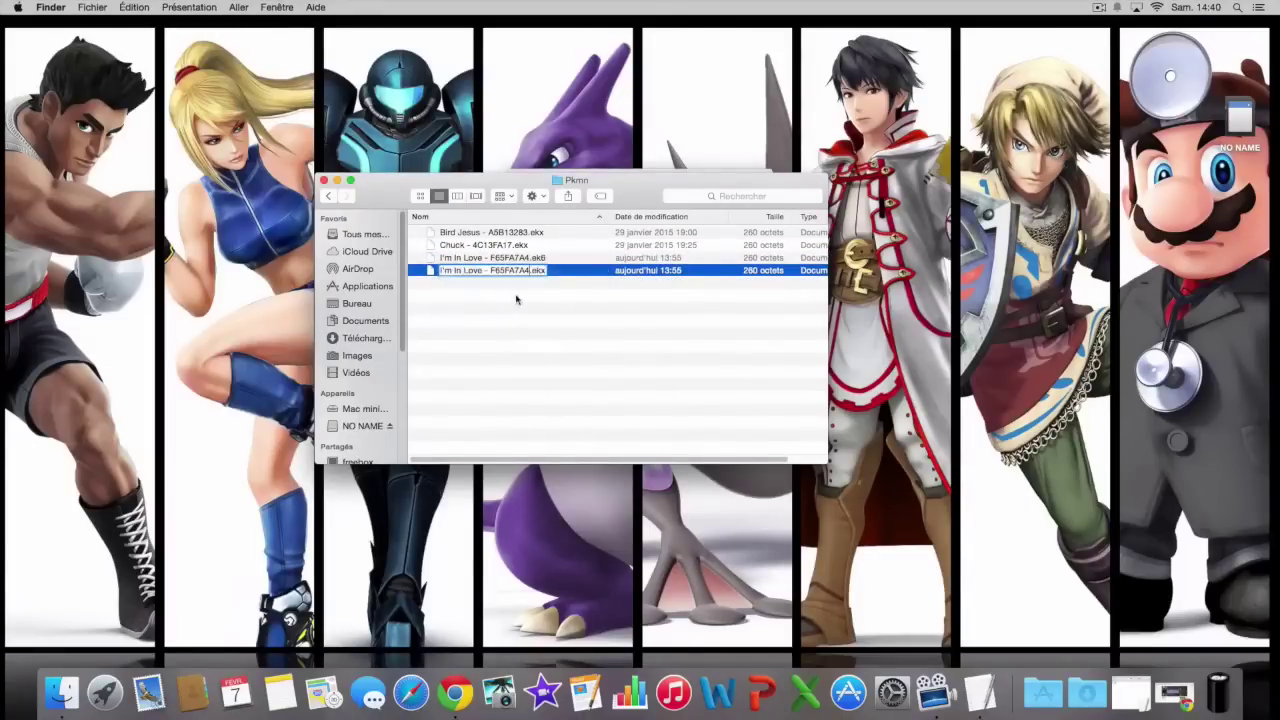
key(Return)
right_click(526, 259)
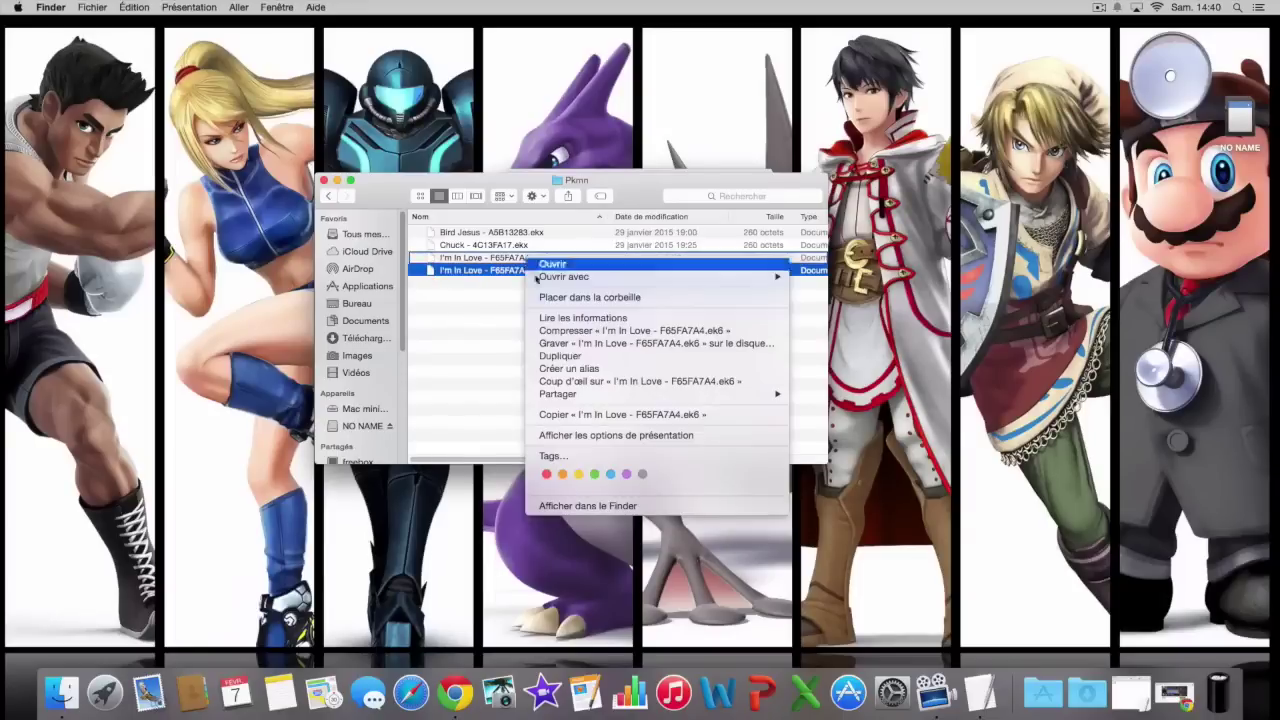
click(548, 298)
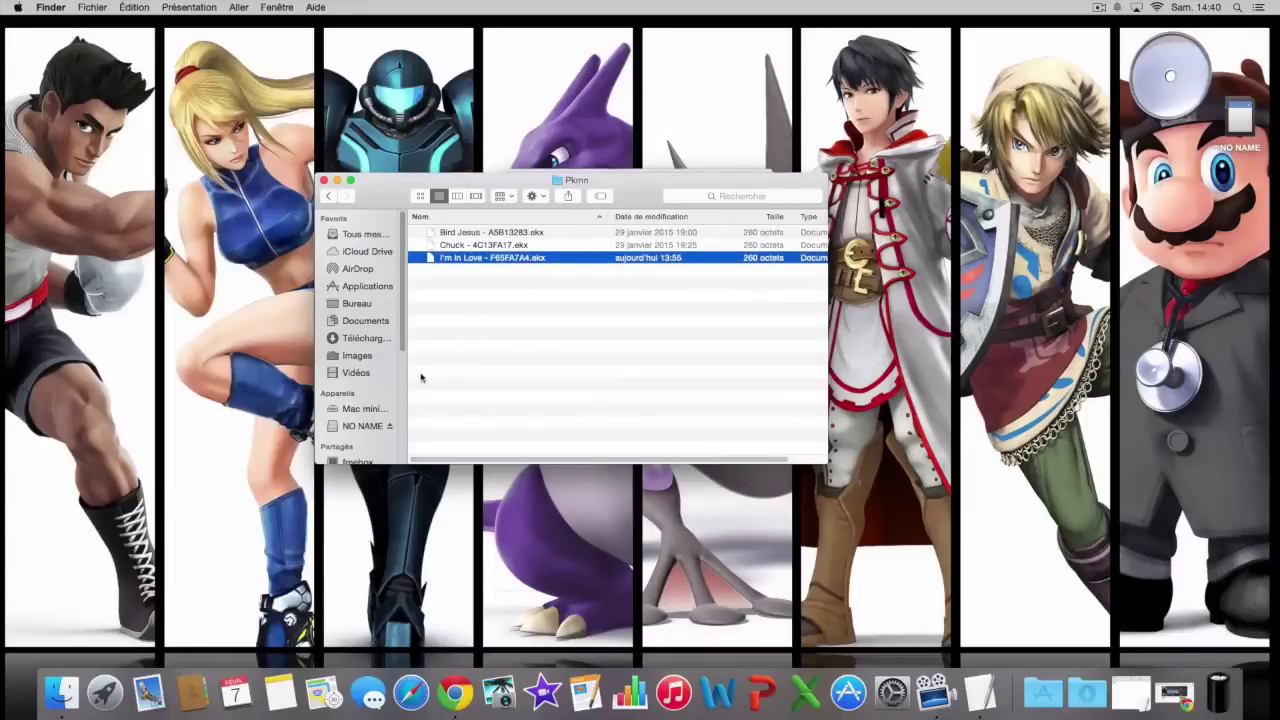
click(354, 430)
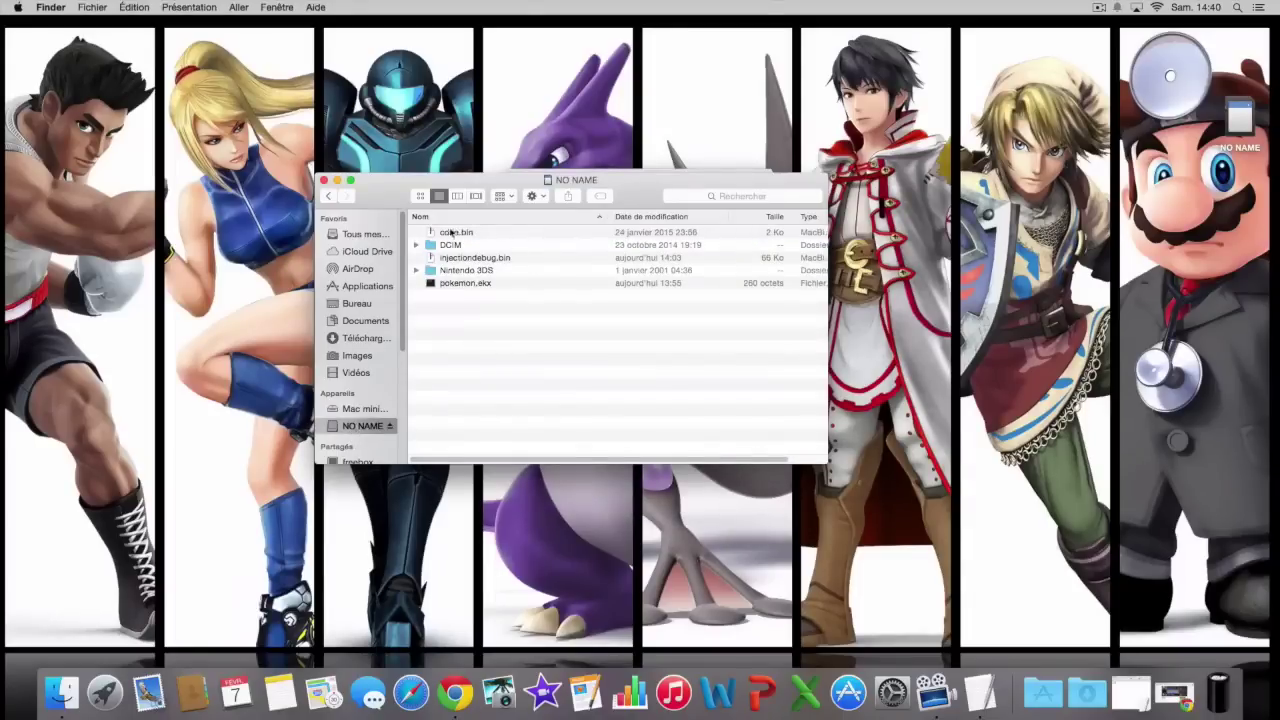
click(500, 284)
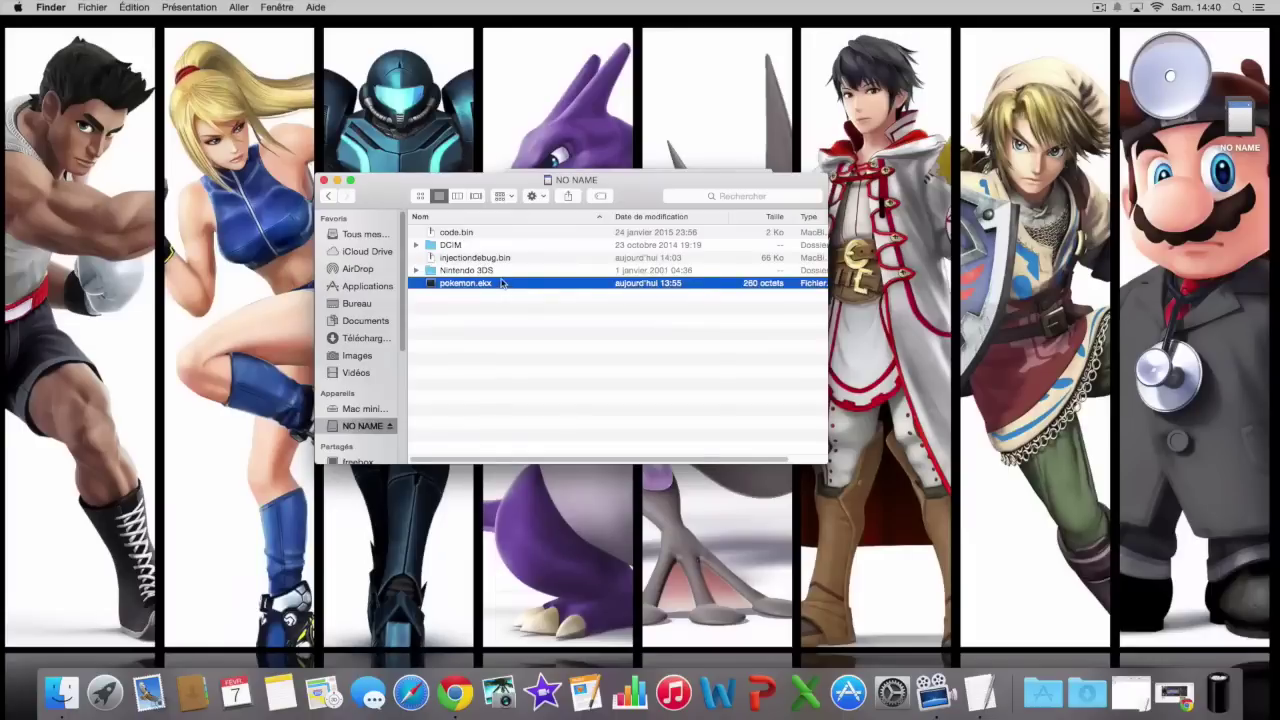
right_click(502, 284)
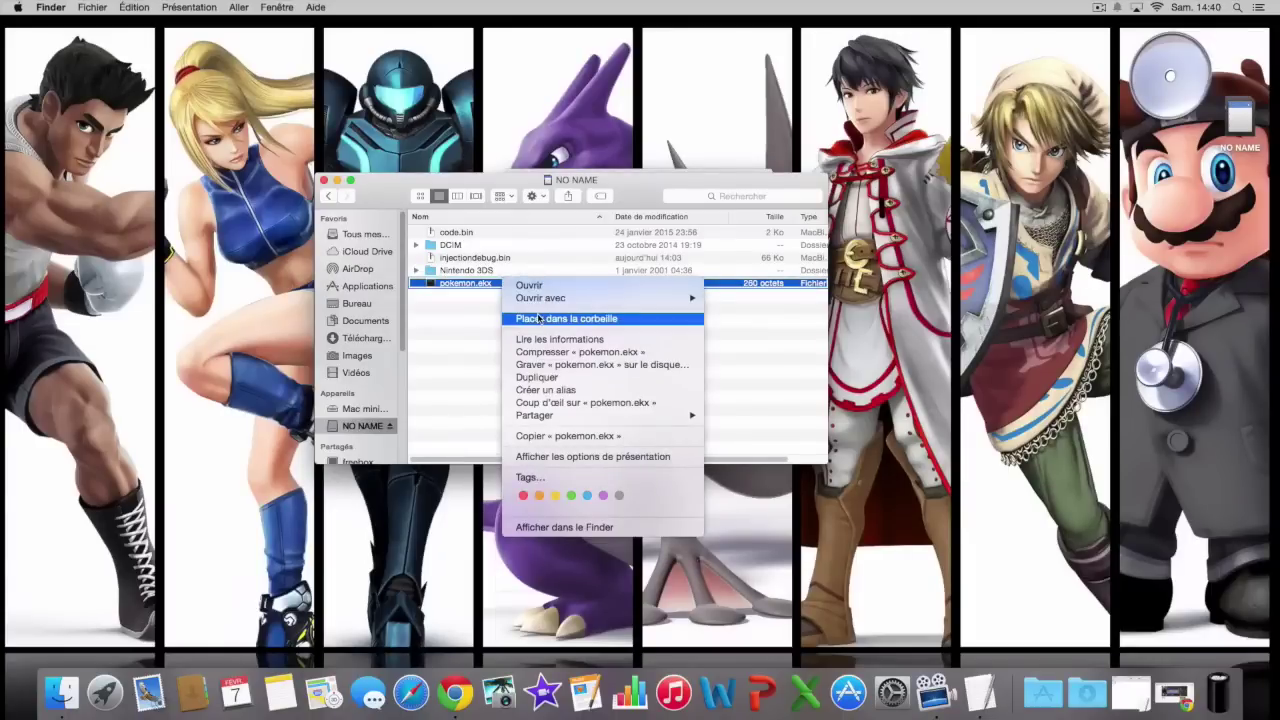
click(488, 318)
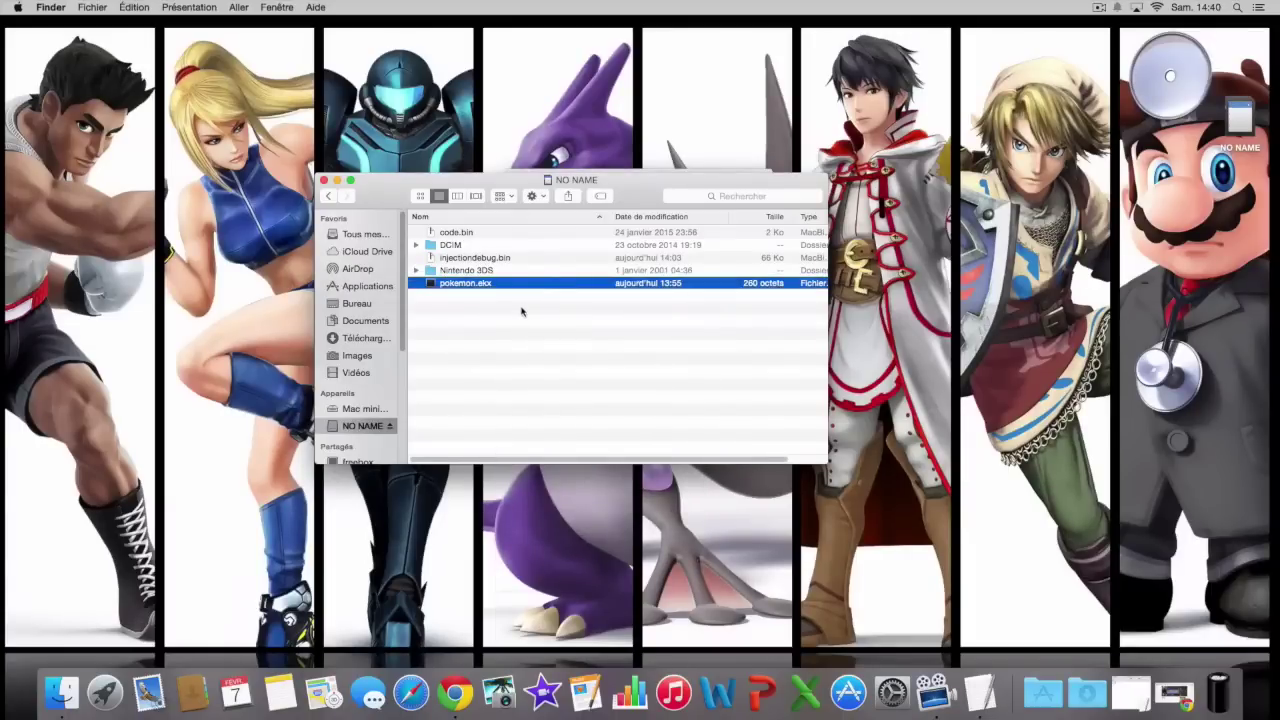
Launch PKHeX from Downloads and set its interface language to French.
click(362, 338)
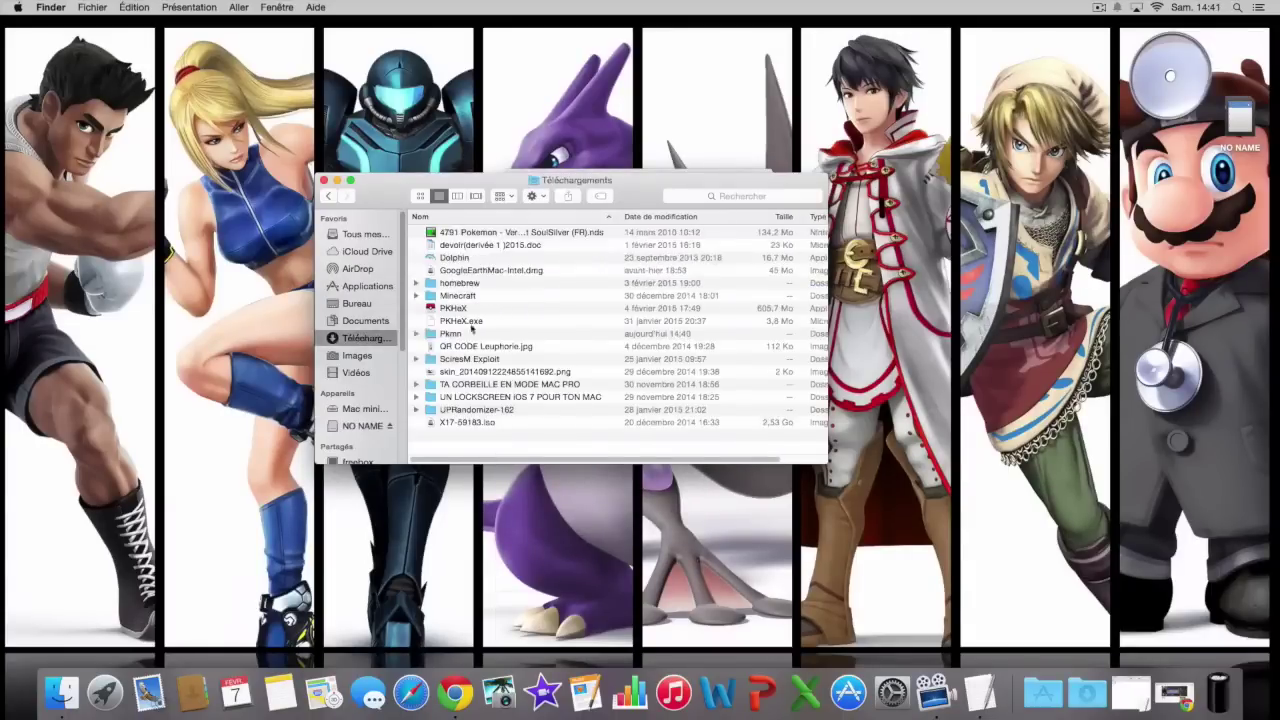
double_click(490, 310)
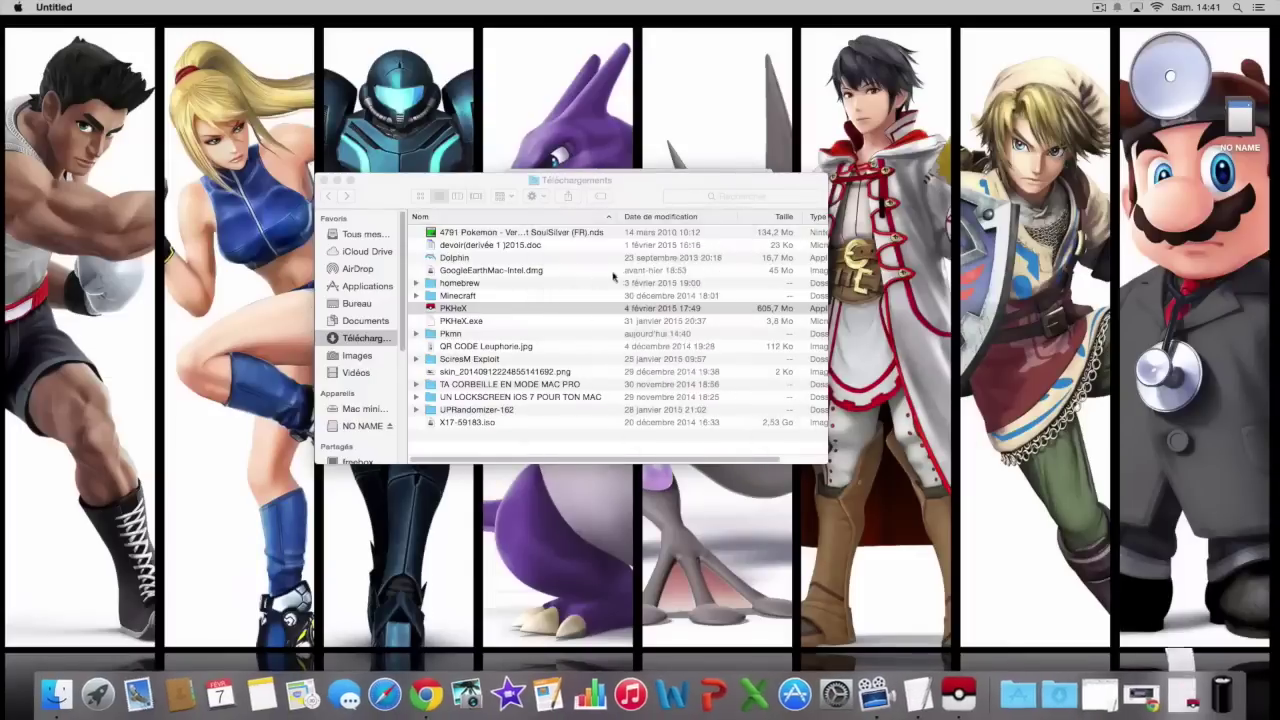
click(617, 237)
mouse_move(650, 251)
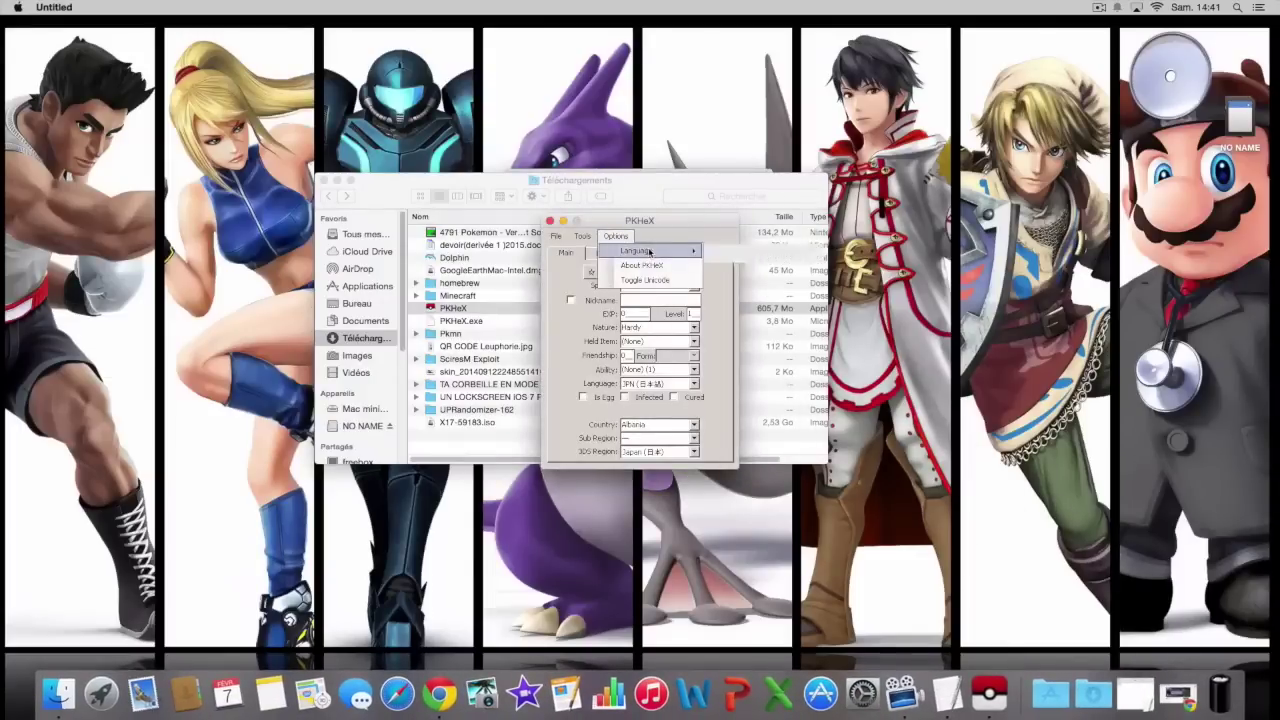
click(765, 254)
click(763, 286)
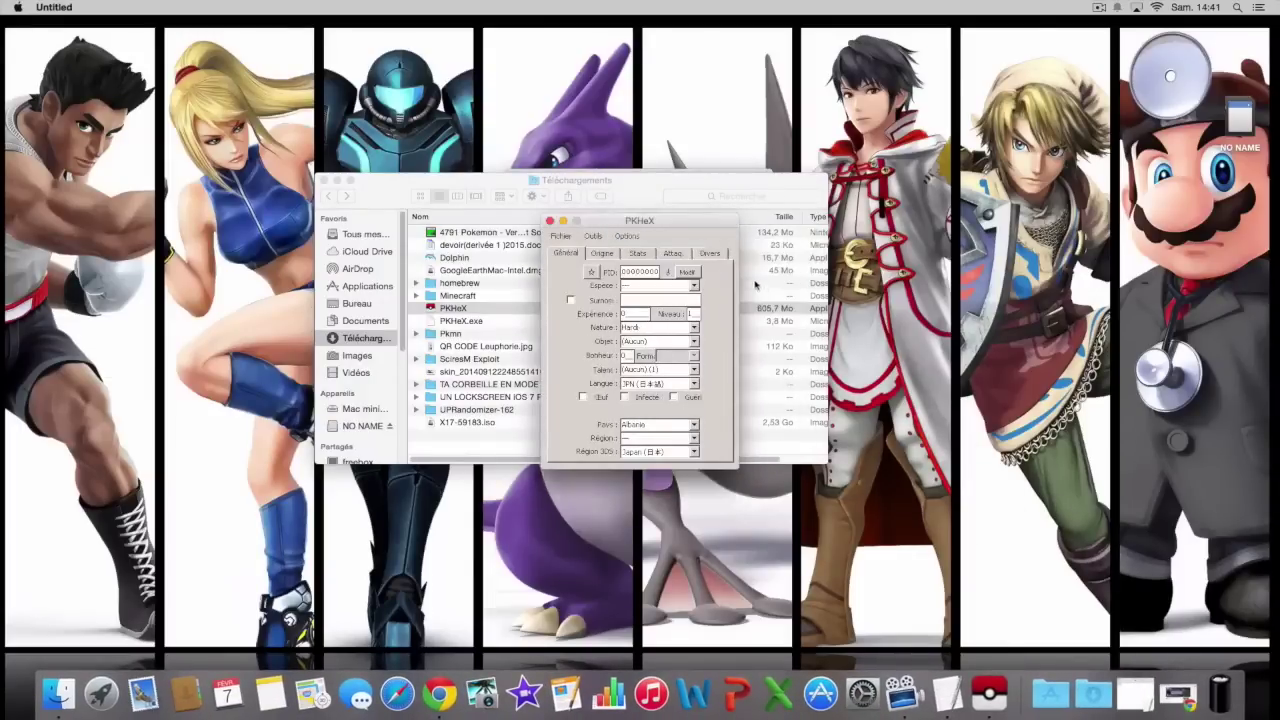
Load injectiondebug.bin from the NO NAME card into PKHeX.
click(560, 236)
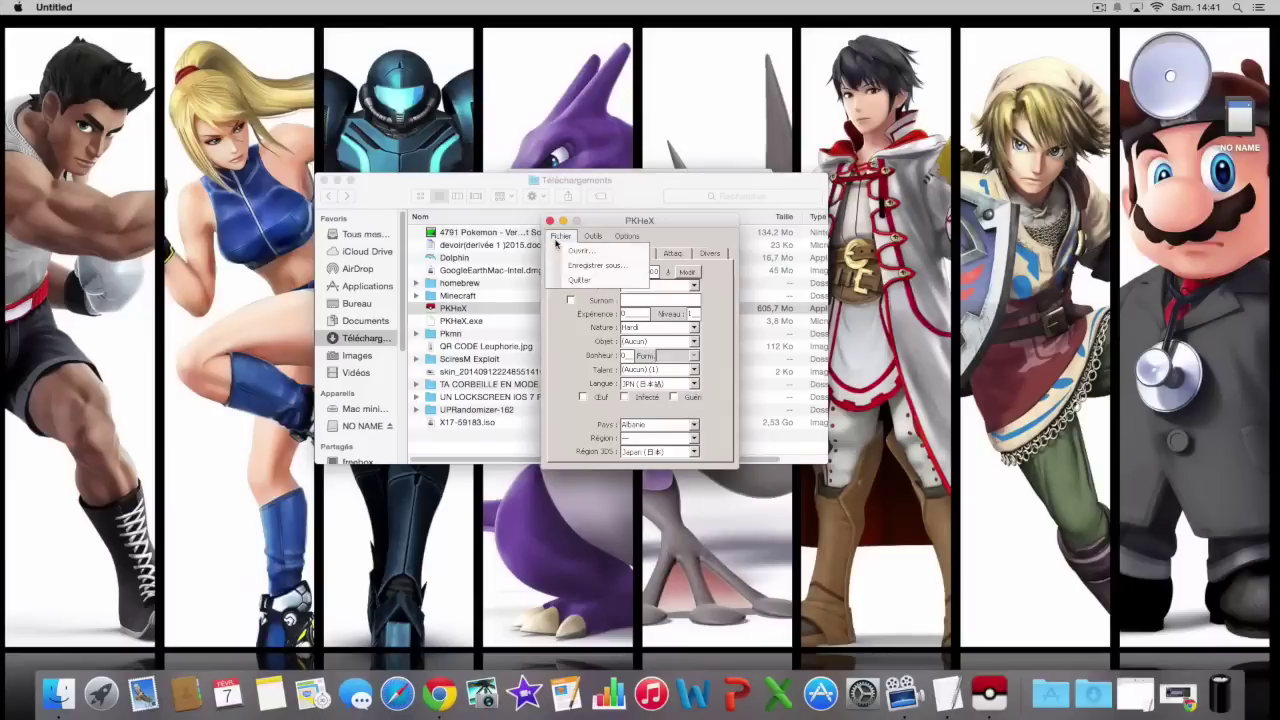
click(582, 252)
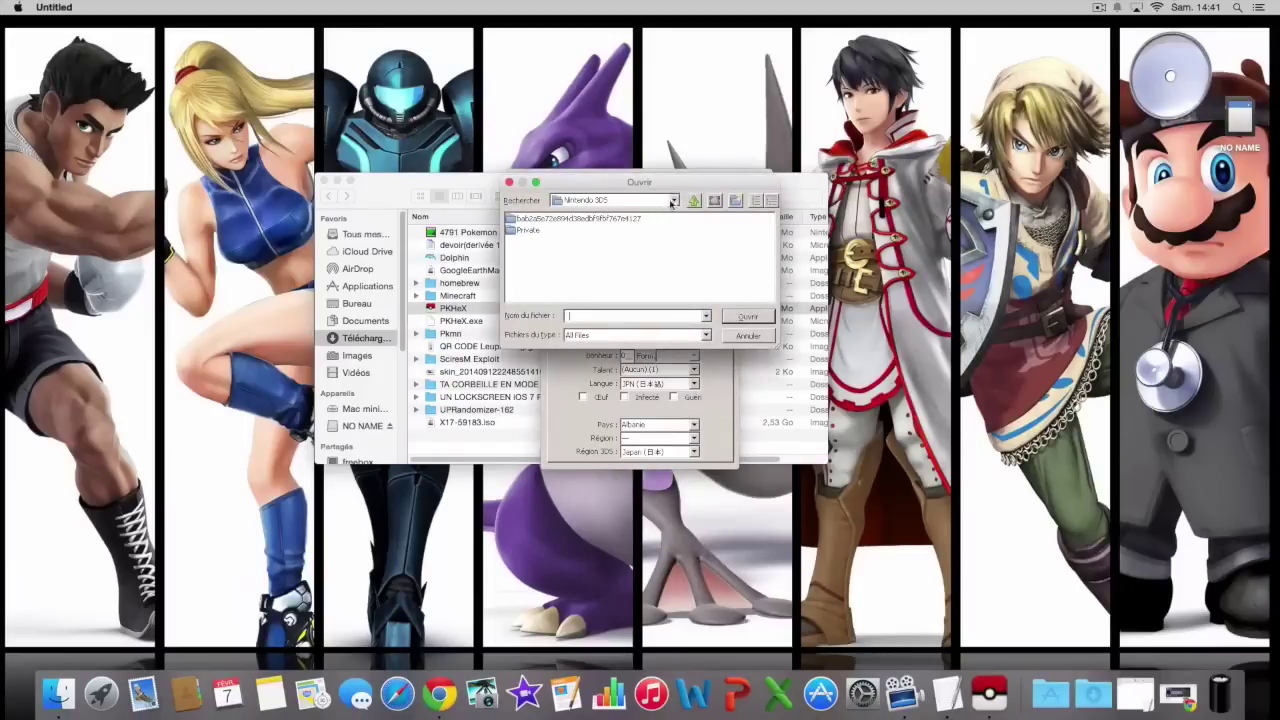
click(673, 201)
click(598, 267)
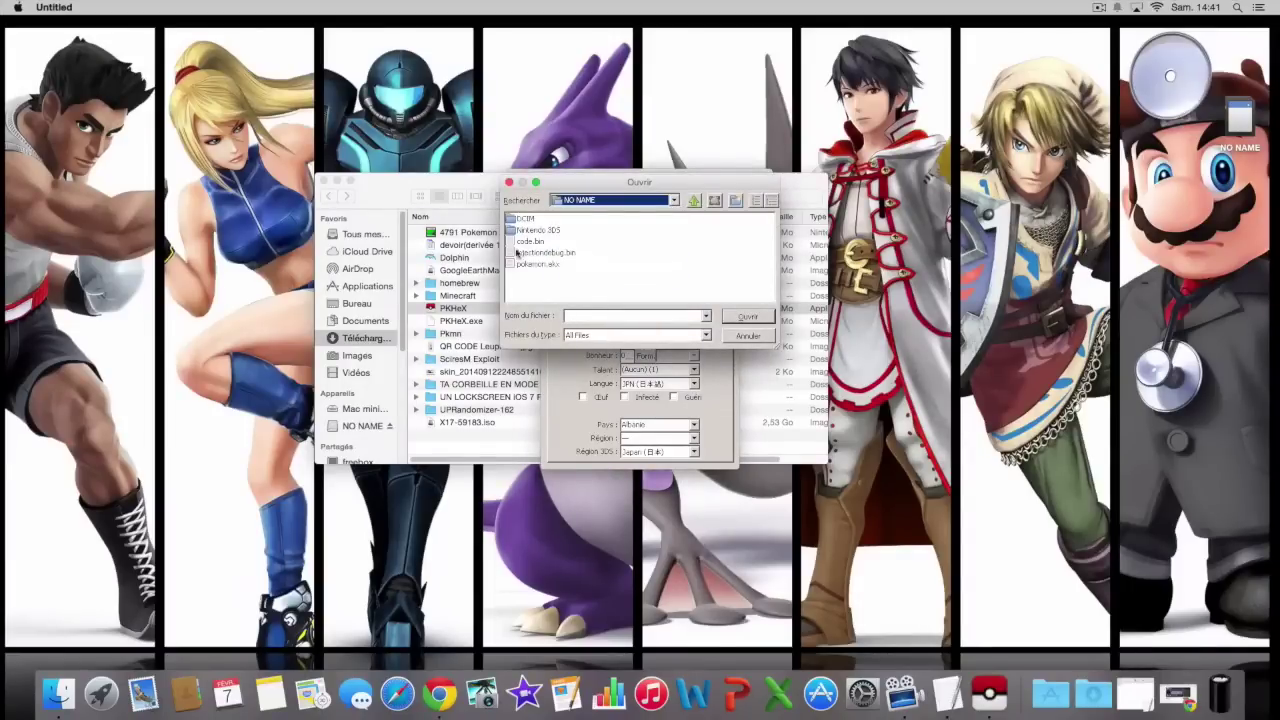
click(520, 252)
click(745, 318)
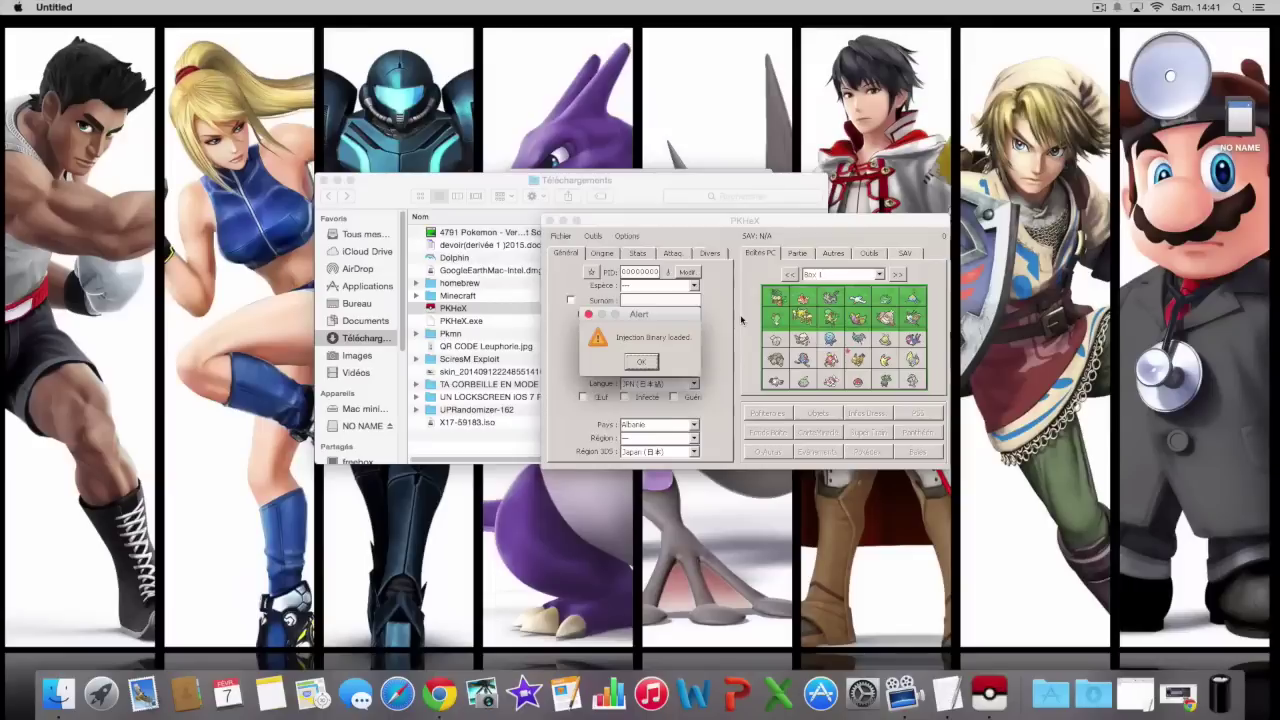
Dismiss the injection alert and browse the PC boxes beside Box 1 before returning to it.
click(642, 361)
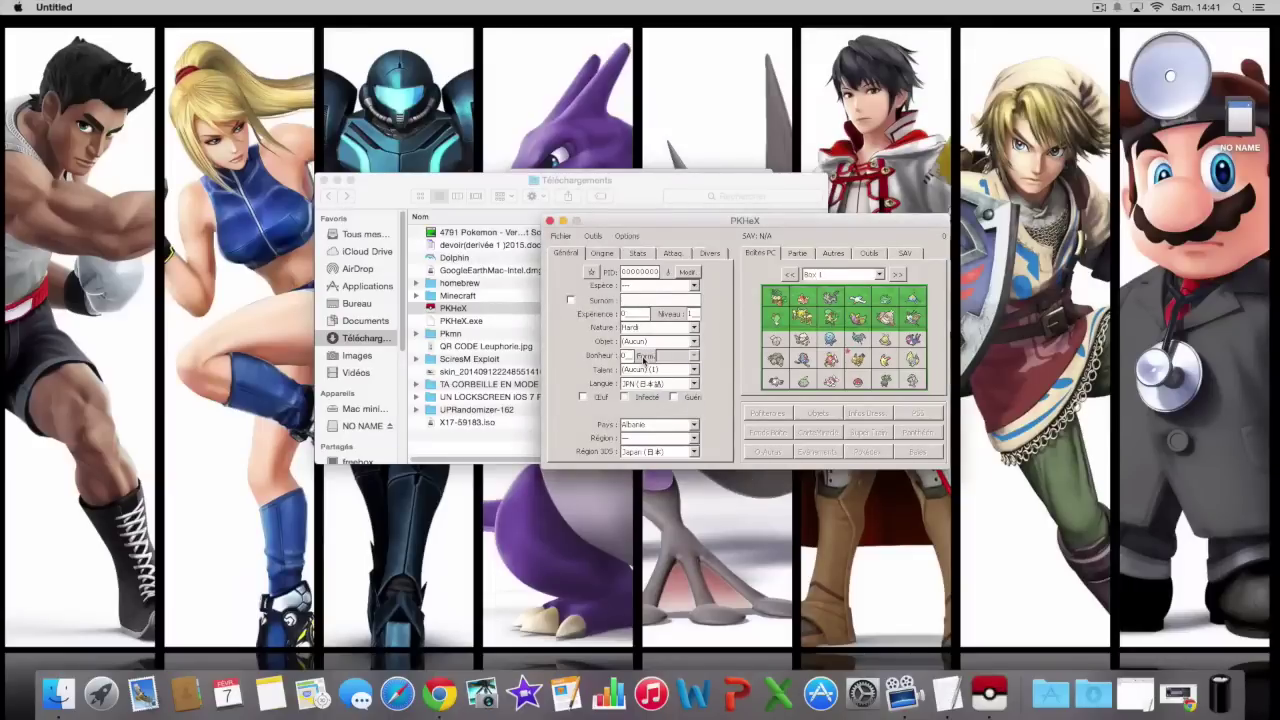
drag(730, 215, 623, 202)
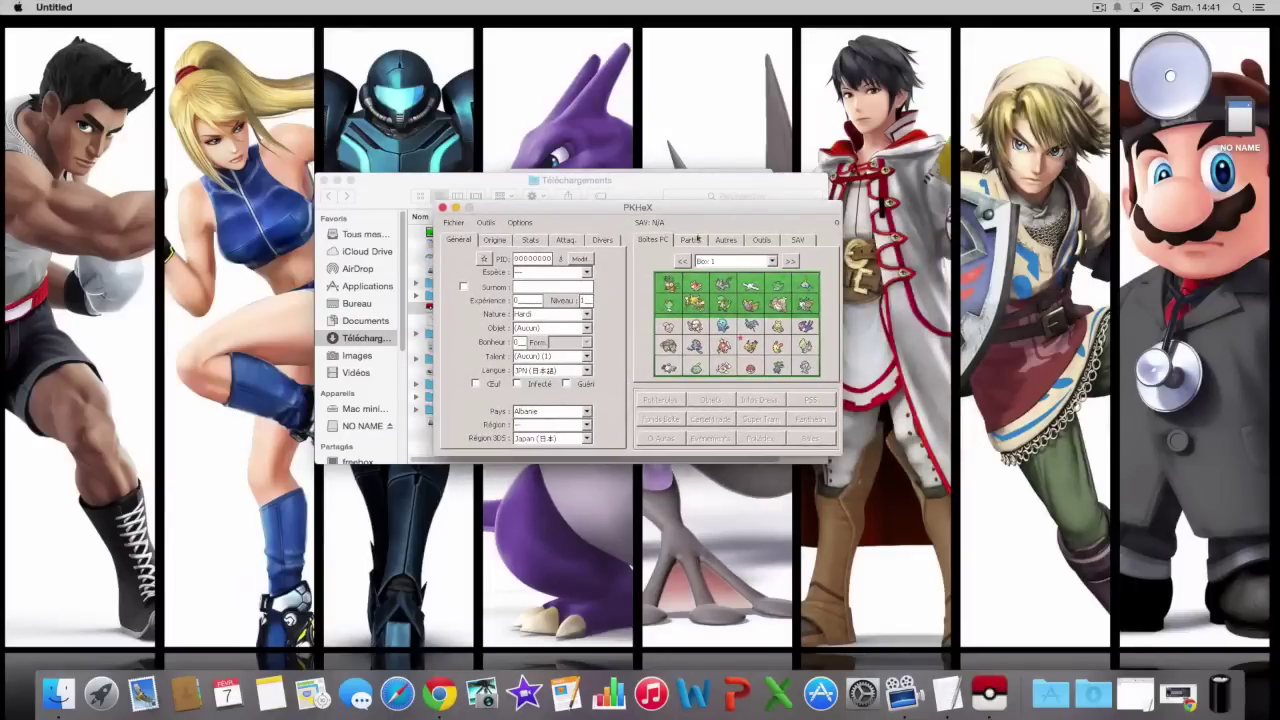
click(790, 261)
click(681, 261)
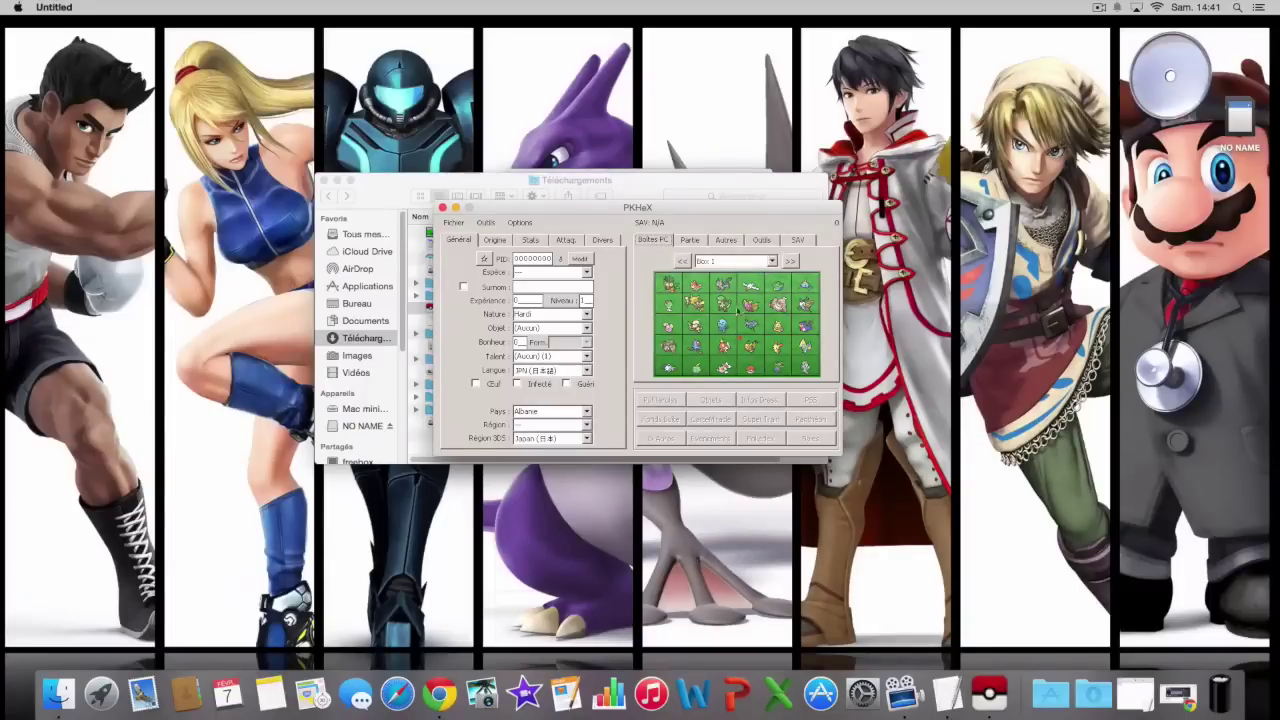
View the Chuchmur in Box 1 with its trainer details, view another Pokémon from the same box, and close PKHeX.
right_click(668, 328)
click(686, 340)
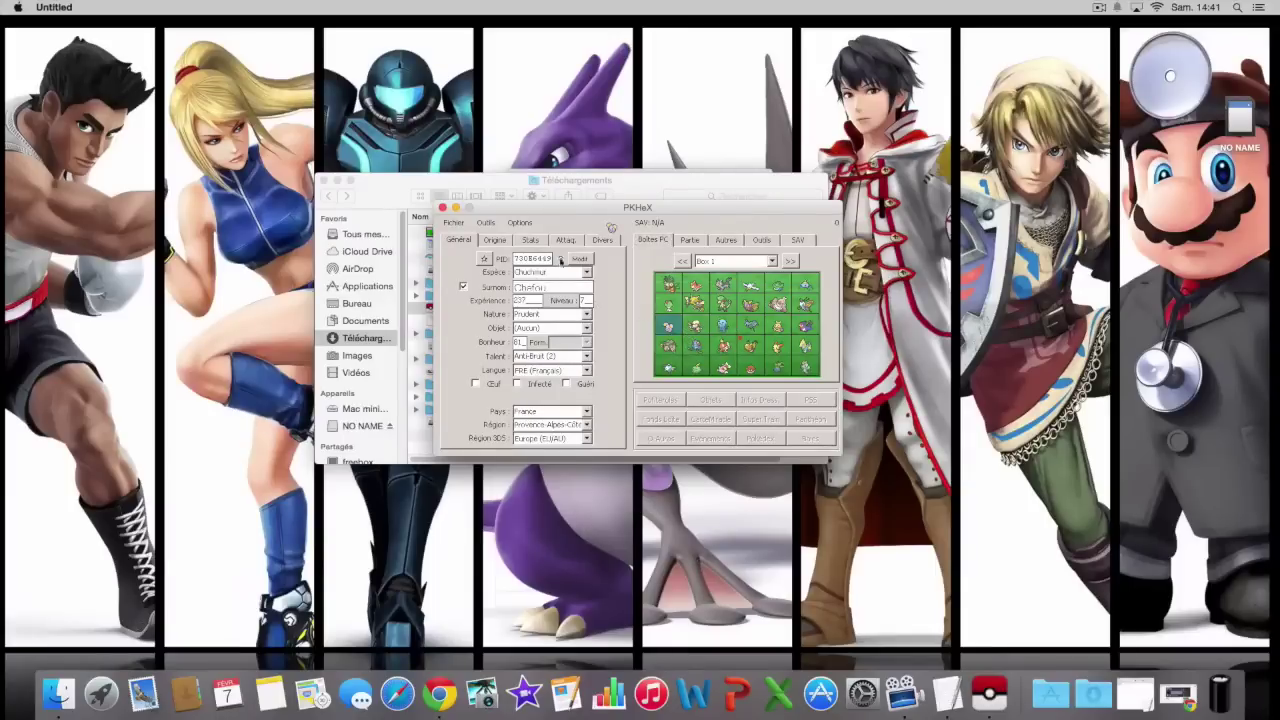
click(599, 243)
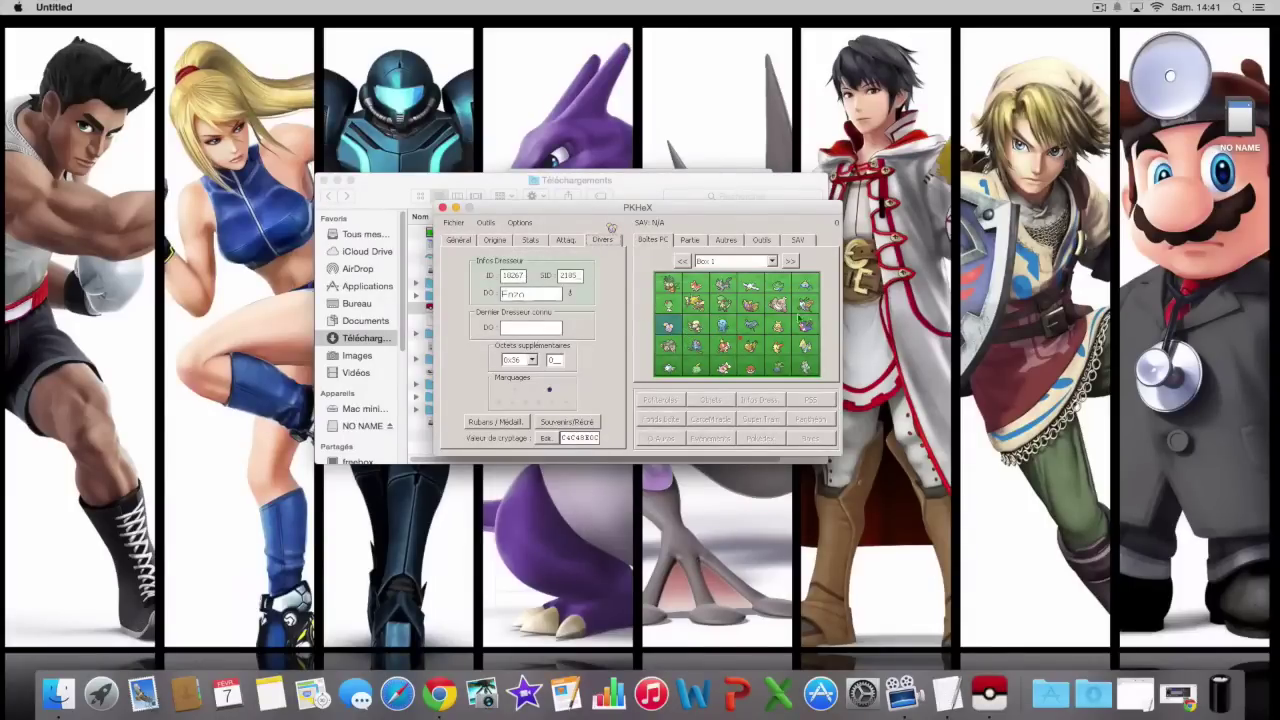
right_click(803, 346)
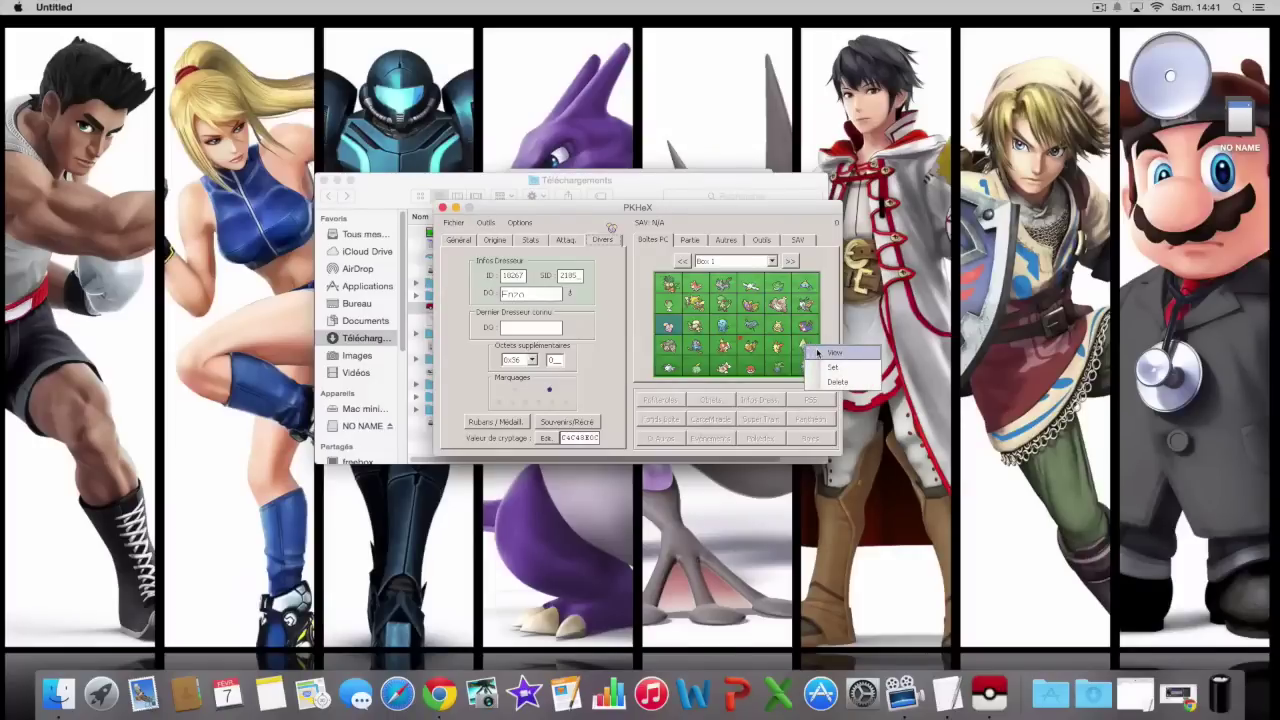
click(818, 353)
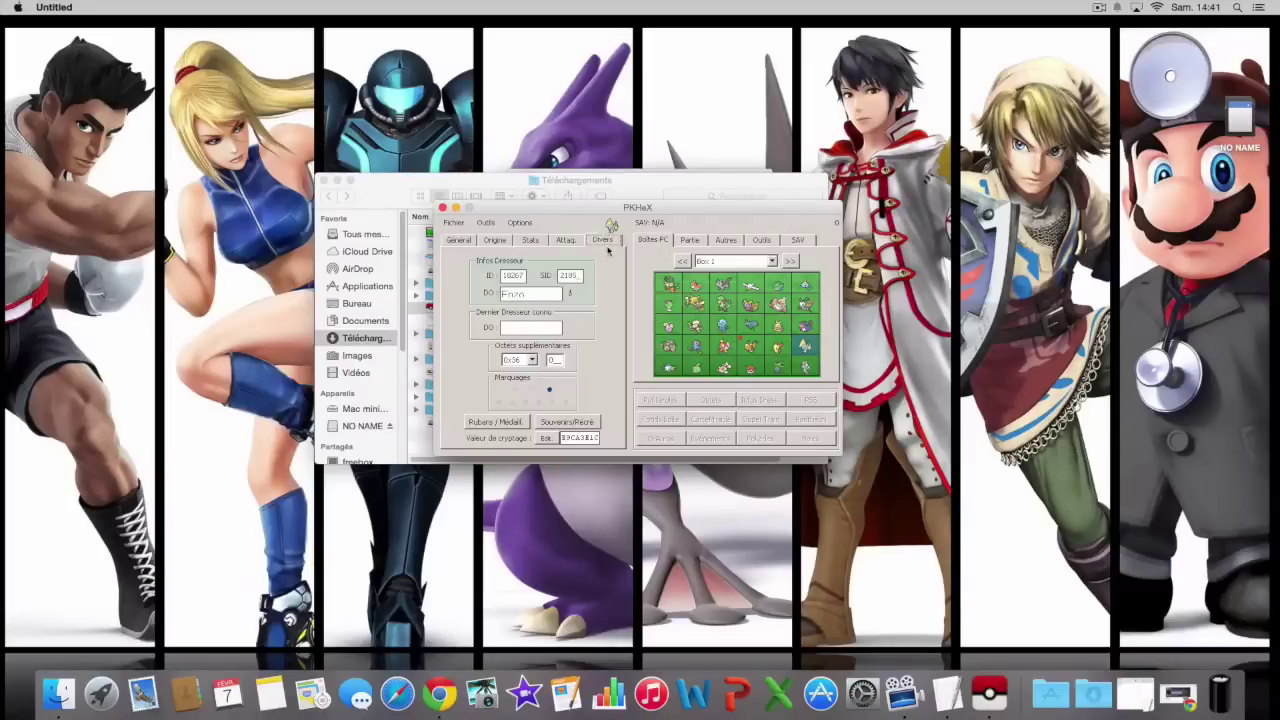
click(442, 207)
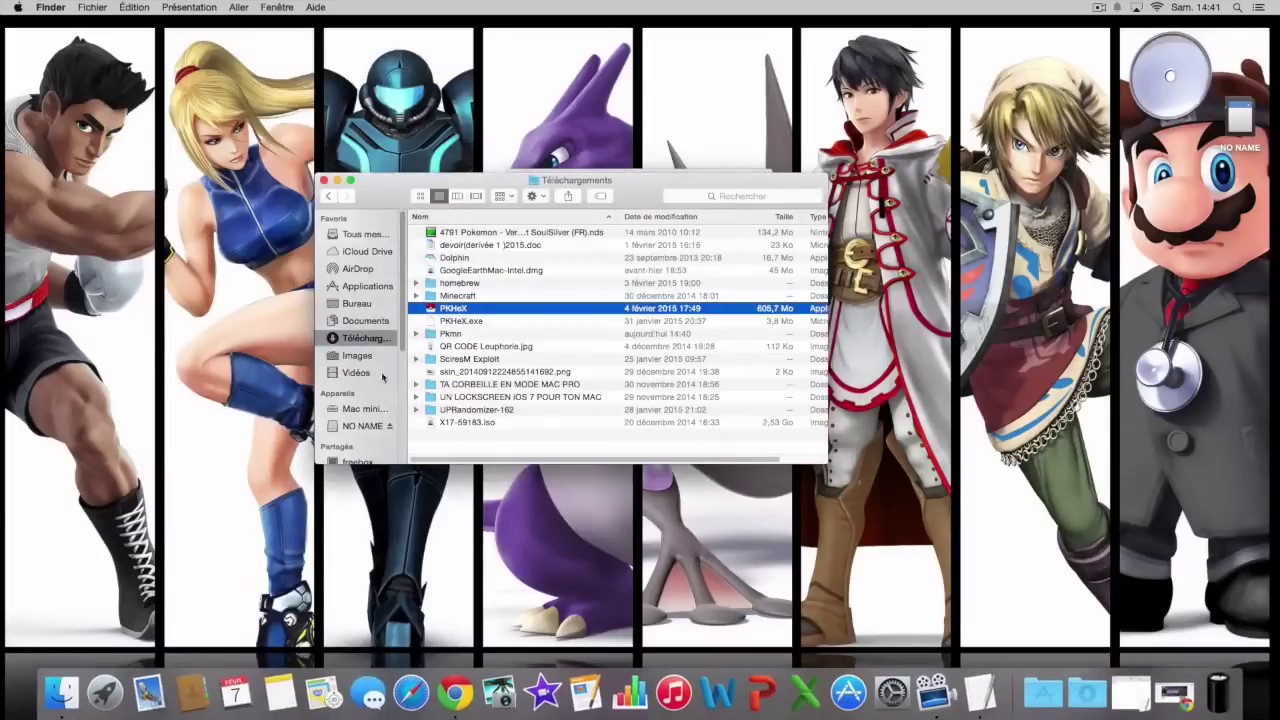
Move injectiondebug.bin on the NO NAME card to the trash.
click(368, 426)
right_click(464, 258)
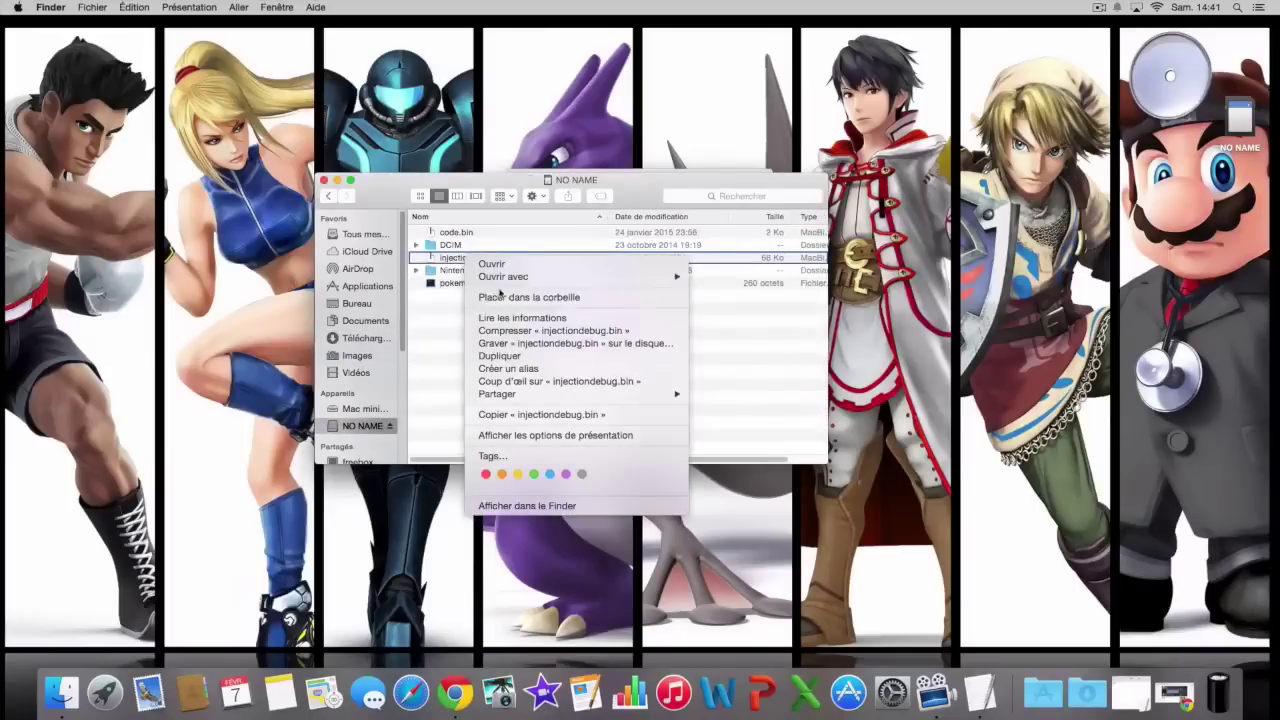
click(513, 300)
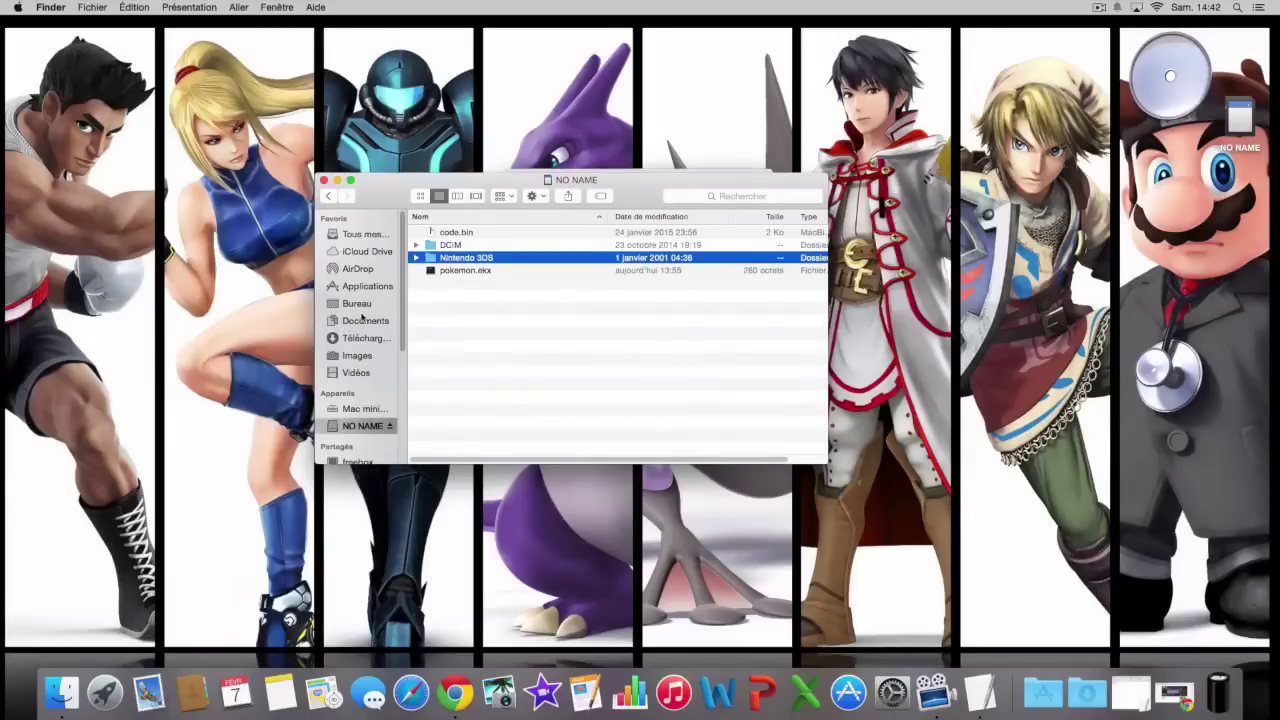
Relaunch PKHeX from the Téléchargements folder and set its interface language to Français.
click(362, 320)
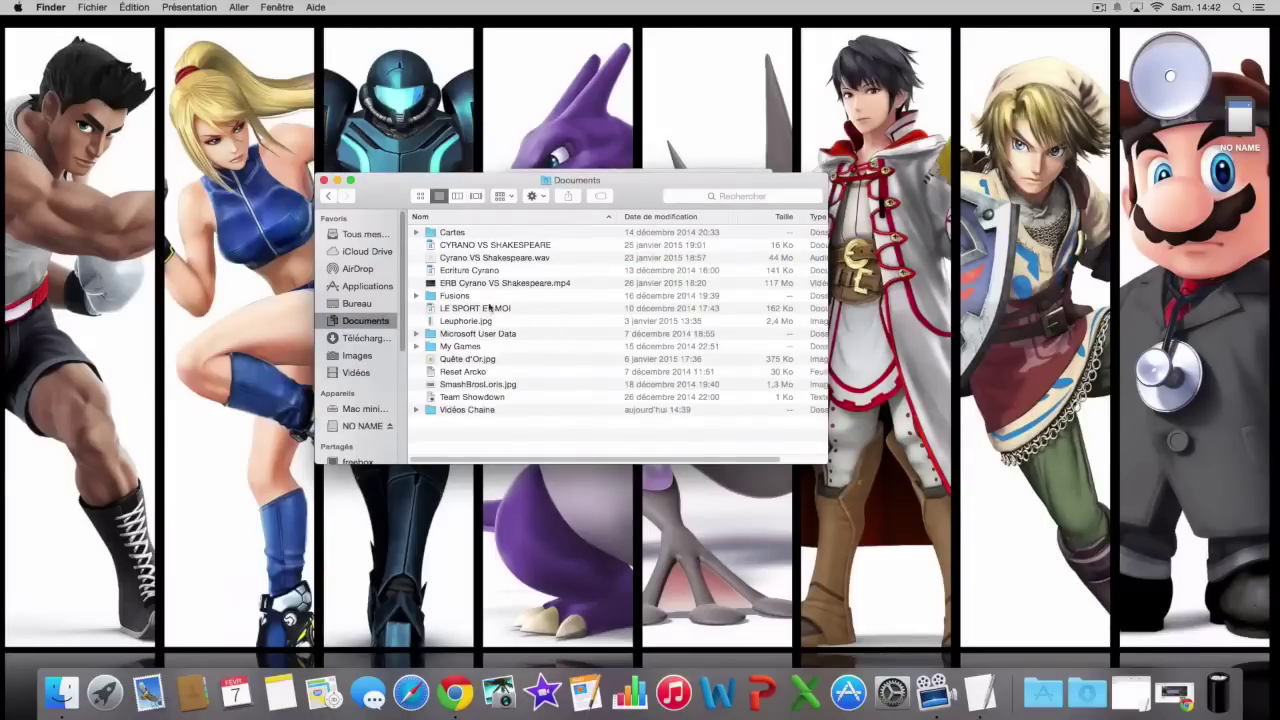
click(365, 338)
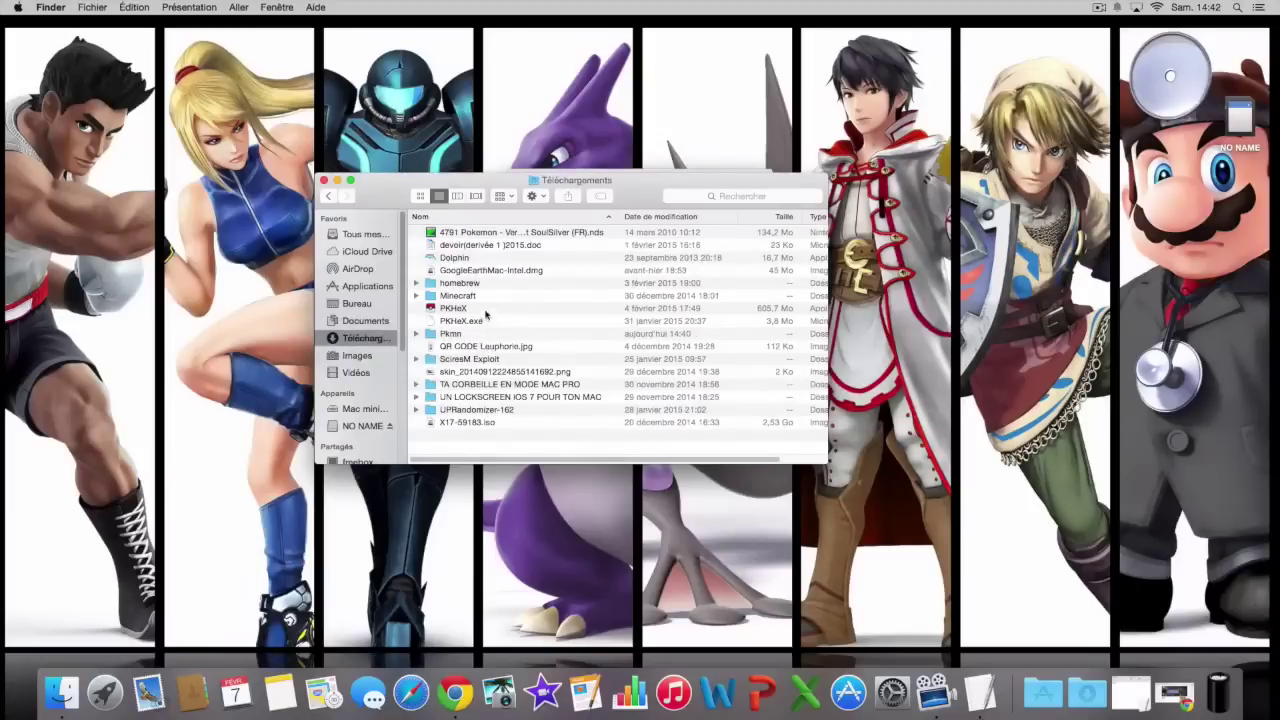
double_click(487, 310)
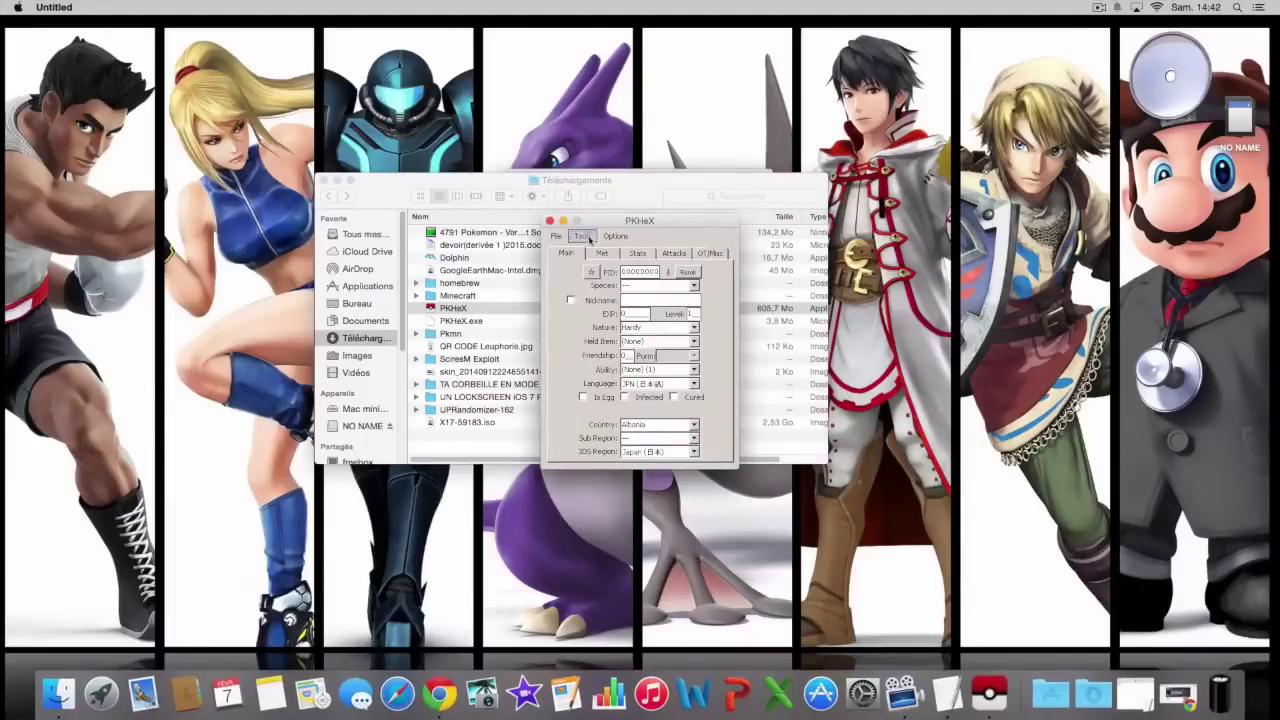
click(614, 237)
mouse_move(693, 252)
click(745, 253)
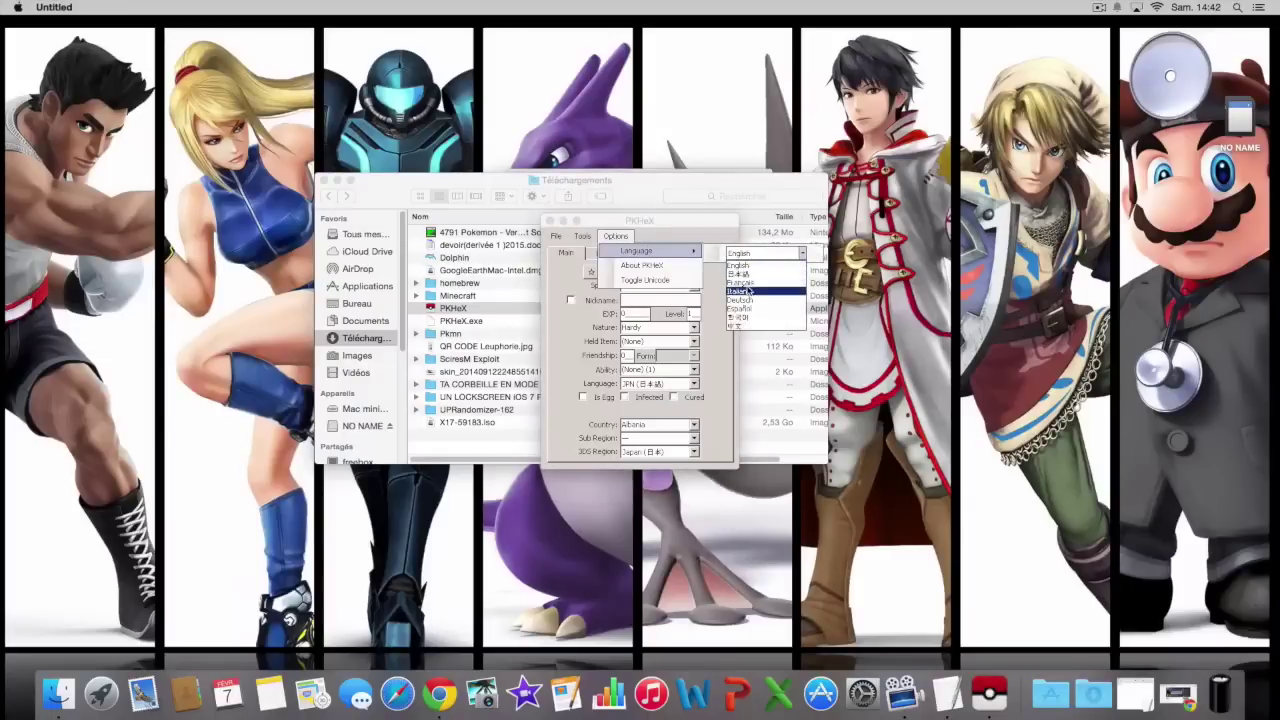
click(750, 276)
Open the I'm In Love - F65FA7A4 EKX file from the Pkmn folder inside Downloads.
click(553, 237)
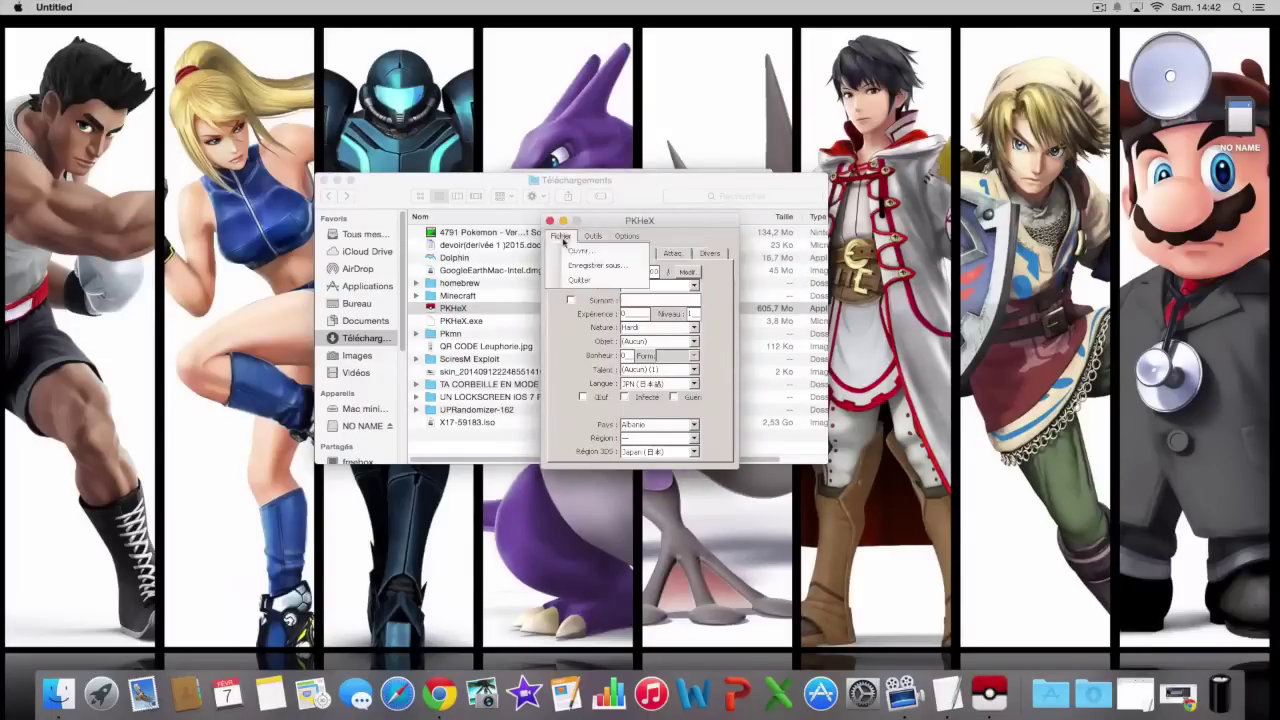
click(575, 248)
click(663, 201)
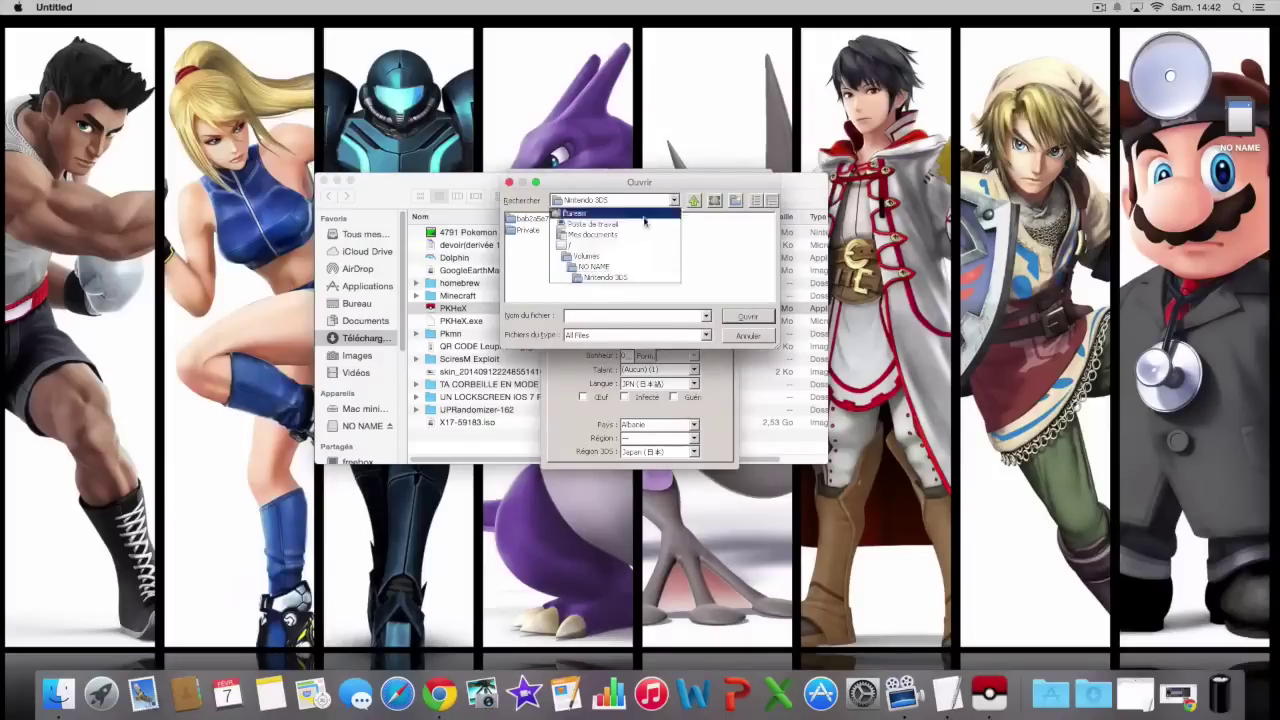
click(594, 235)
double_click(536, 254)
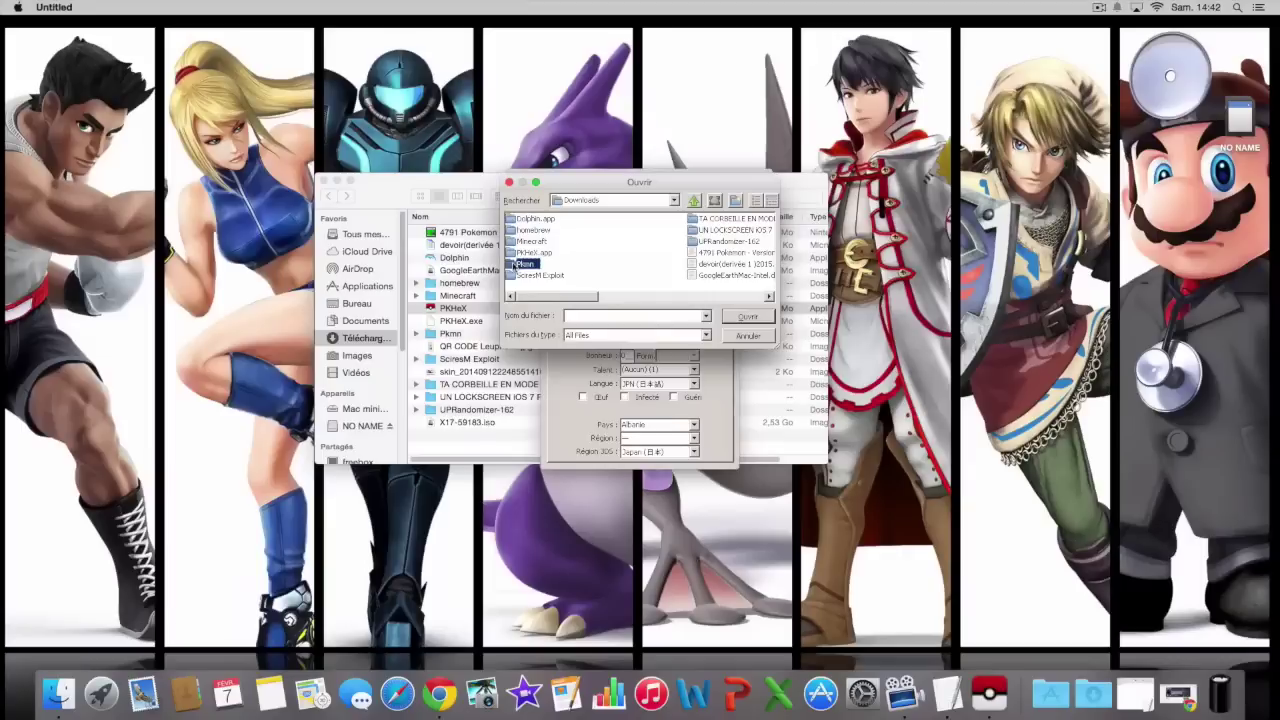
double_click(514, 265)
double_click(514, 243)
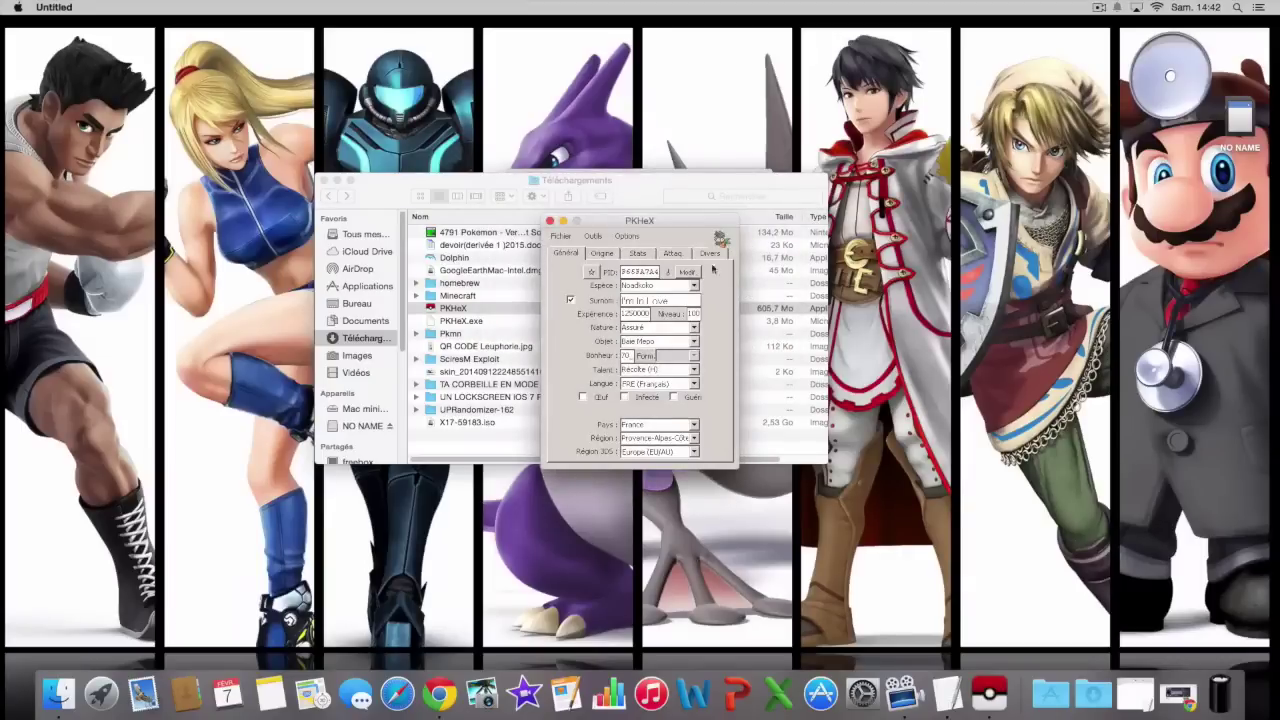
Show the Noadkoko's origin data and reapply Français as the interface language.
click(630, 256)
click(604, 254)
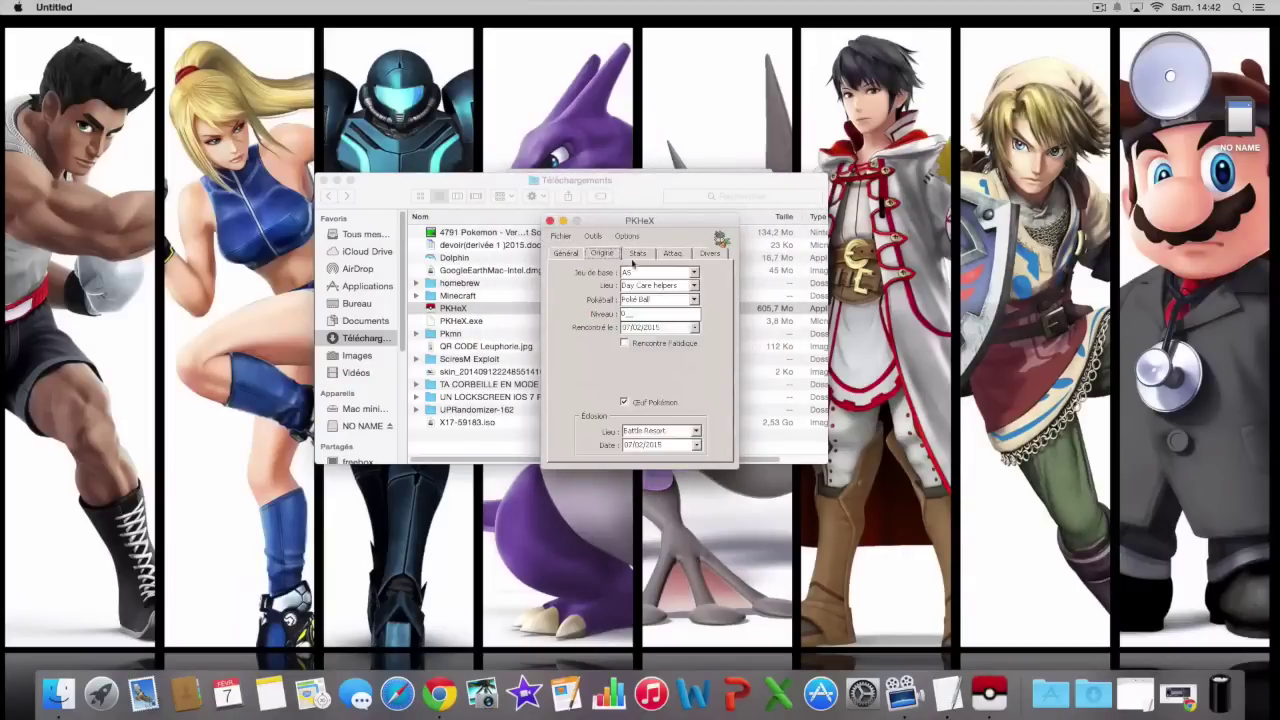
click(627, 236)
mouse_move(690, 250)
click(786, 257)
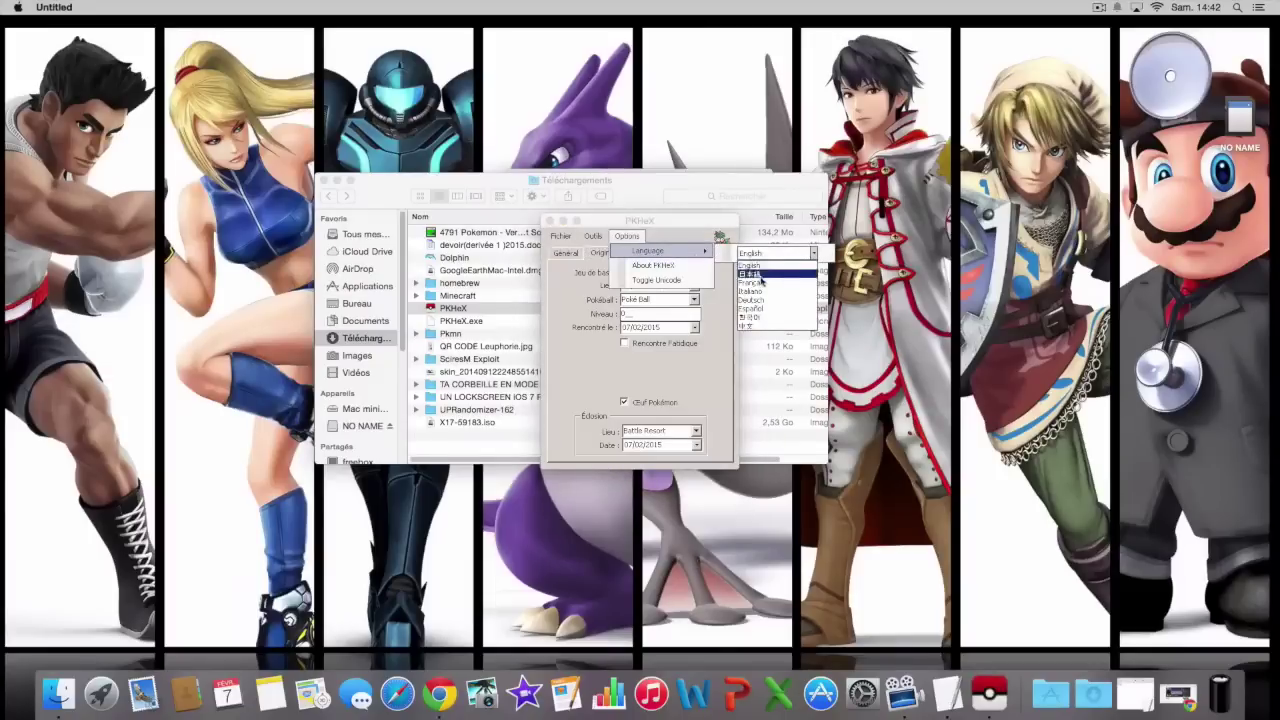
click(755, 283)
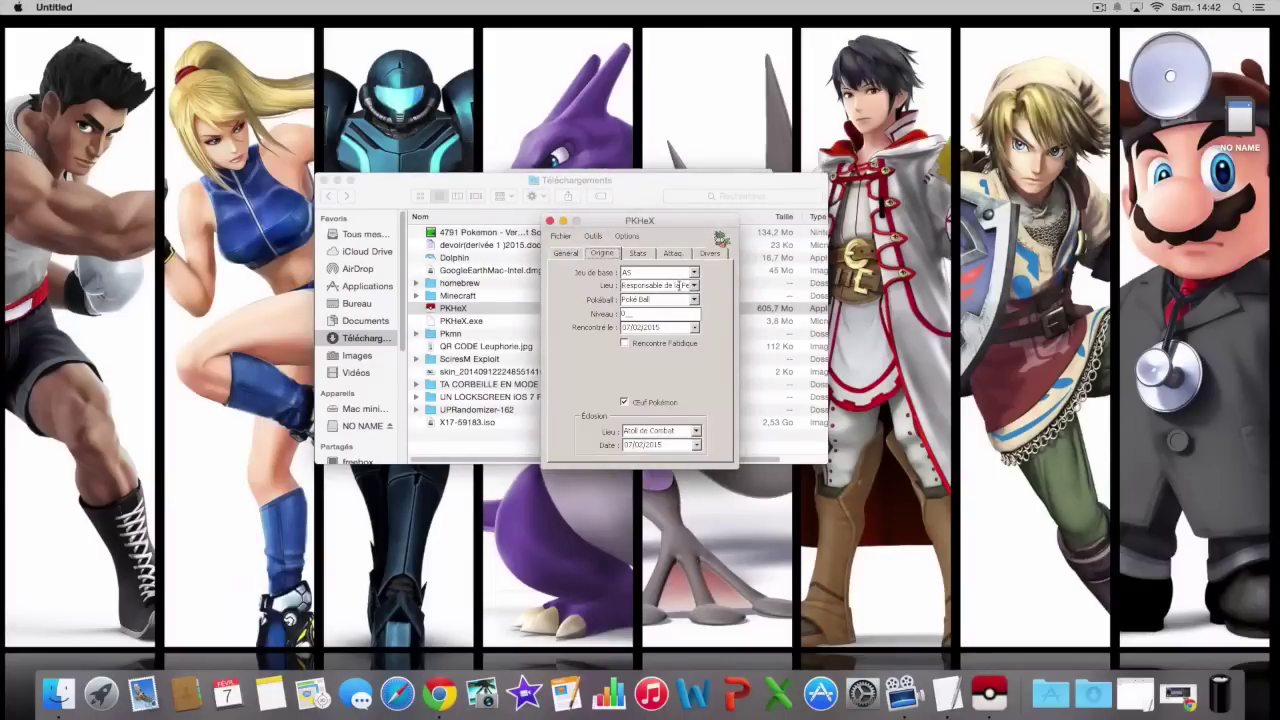
Set the Noadkoko's met location to Atoll de Combat and its egg location to Responsable de la Pension.
drag(623, 290, 688, 290)
text(A)
click(666, 300)
click(654, 429)
text(Re)
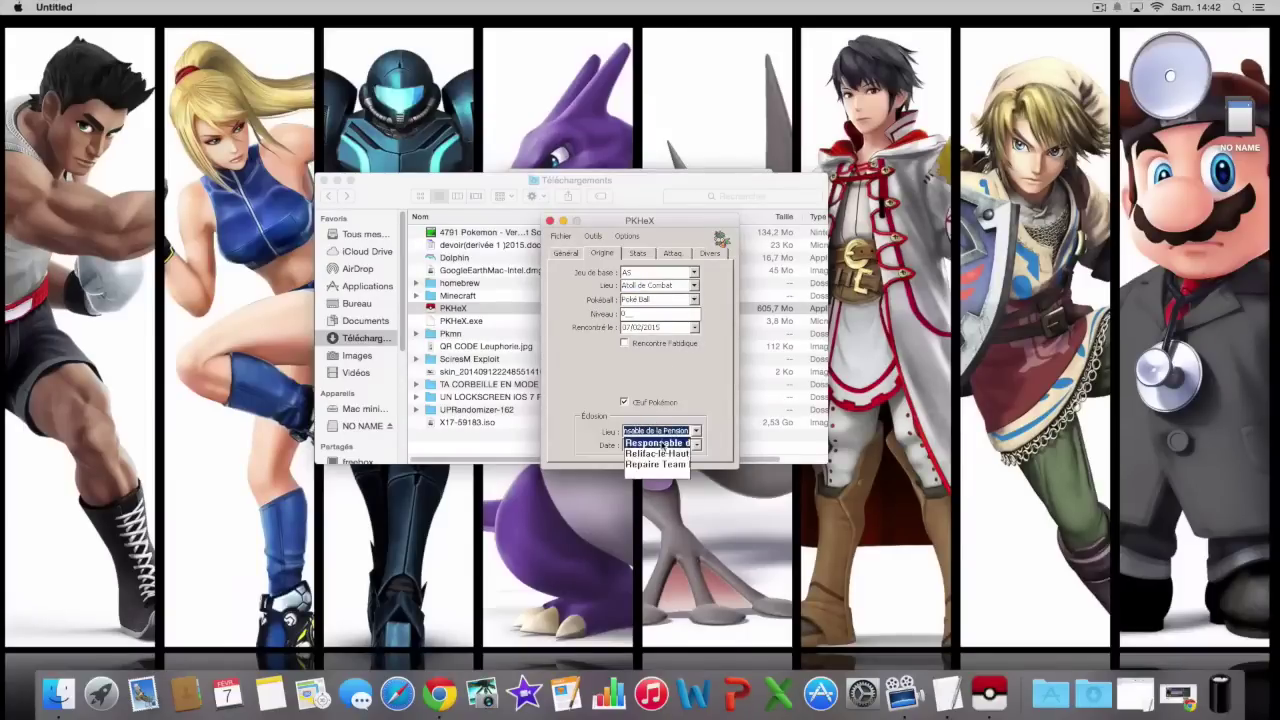
key(Return)
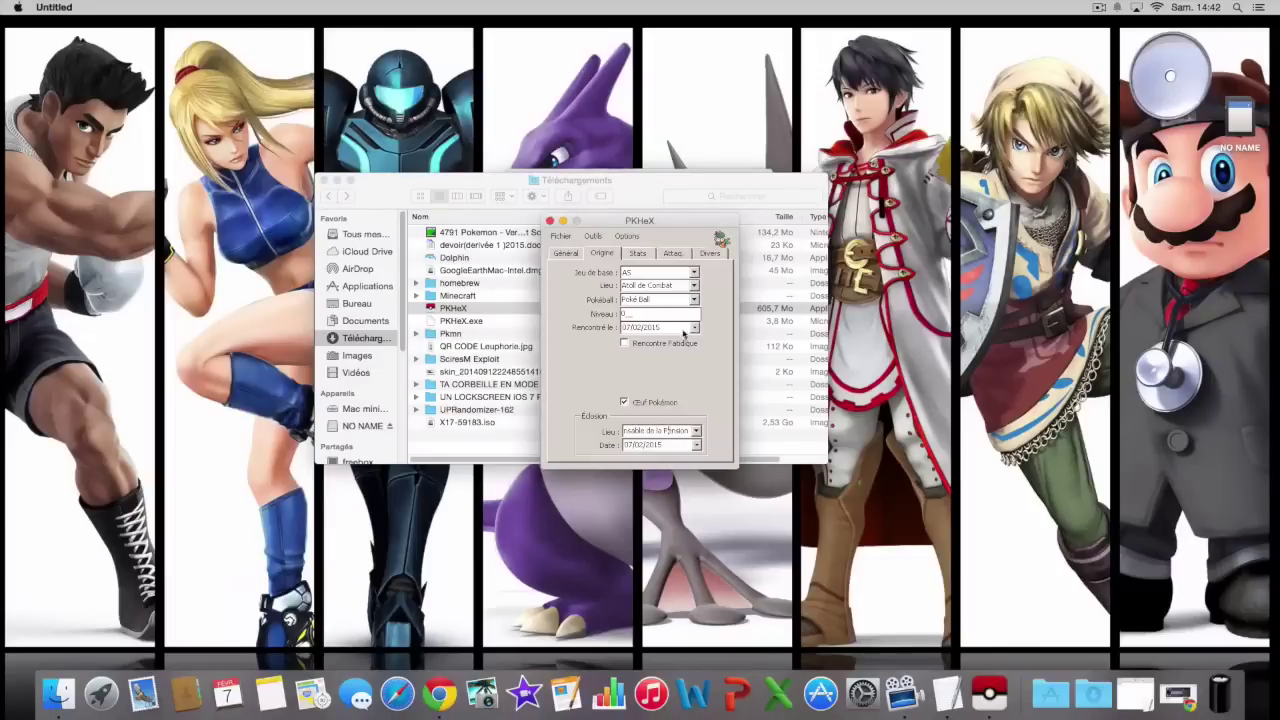
Review the Noadkoko's stats, moves, miscellaneous details and general data.
click(640, 253)
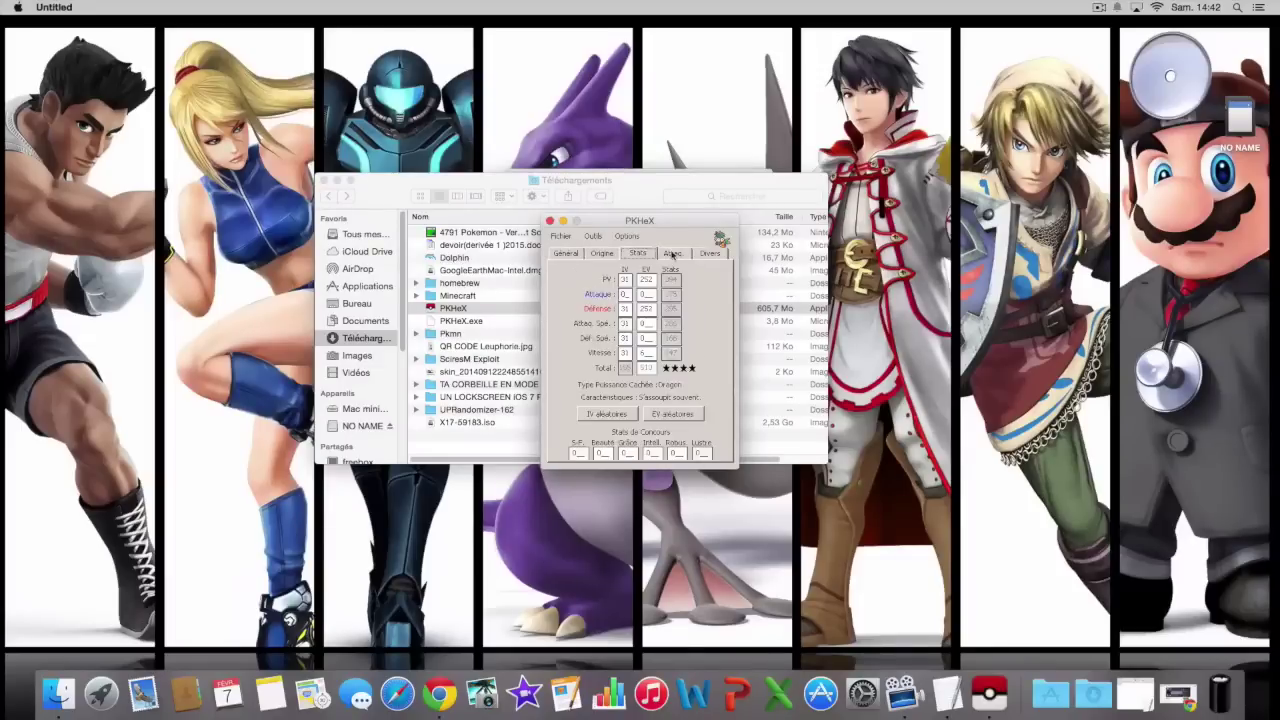
click(674, 254)
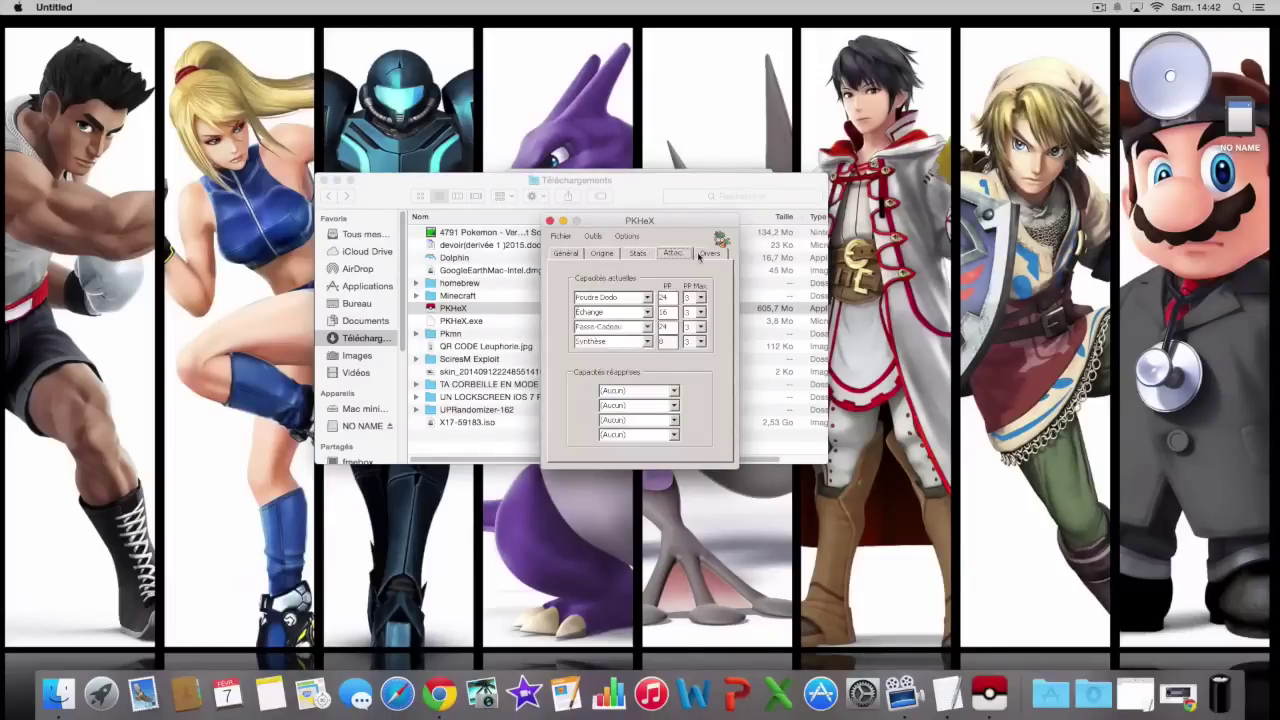
click(701, 256)
click(568, 256)
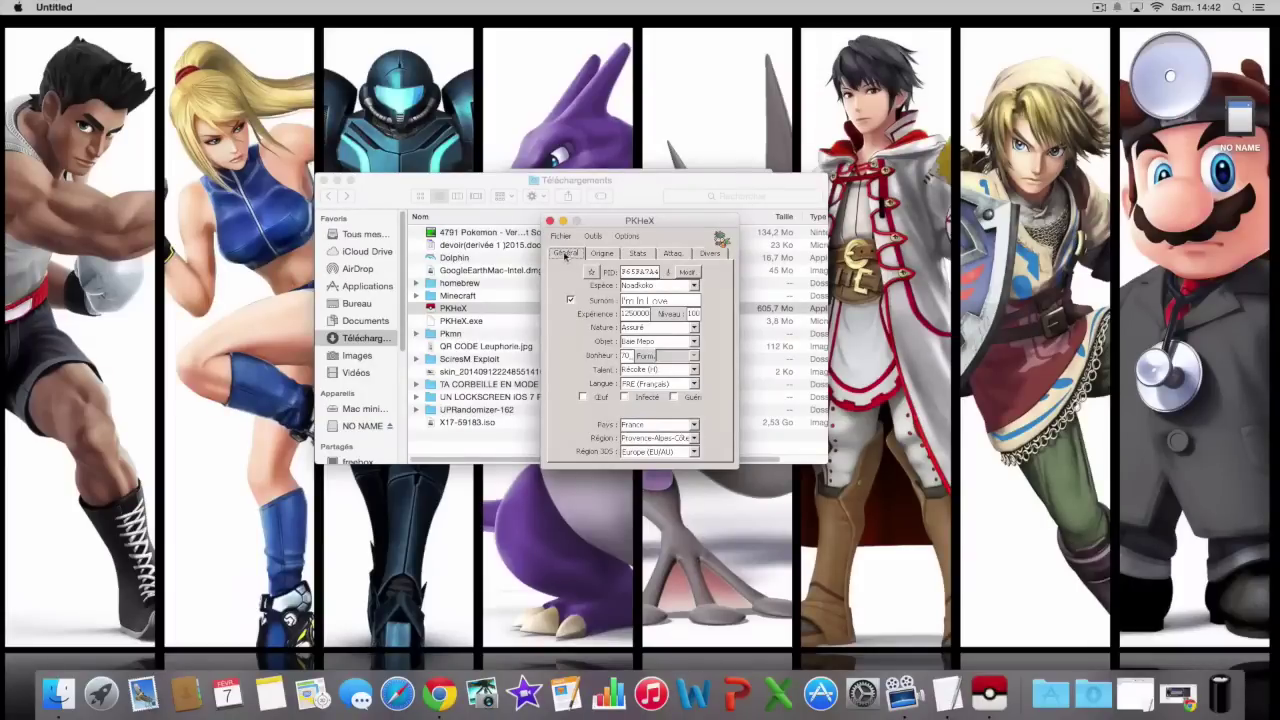
Save the Noadkoko as a PK6 file named I'm In Love - F65FA7A4 in the Pkmn folder.
click(560, 236)
click(576, 265)
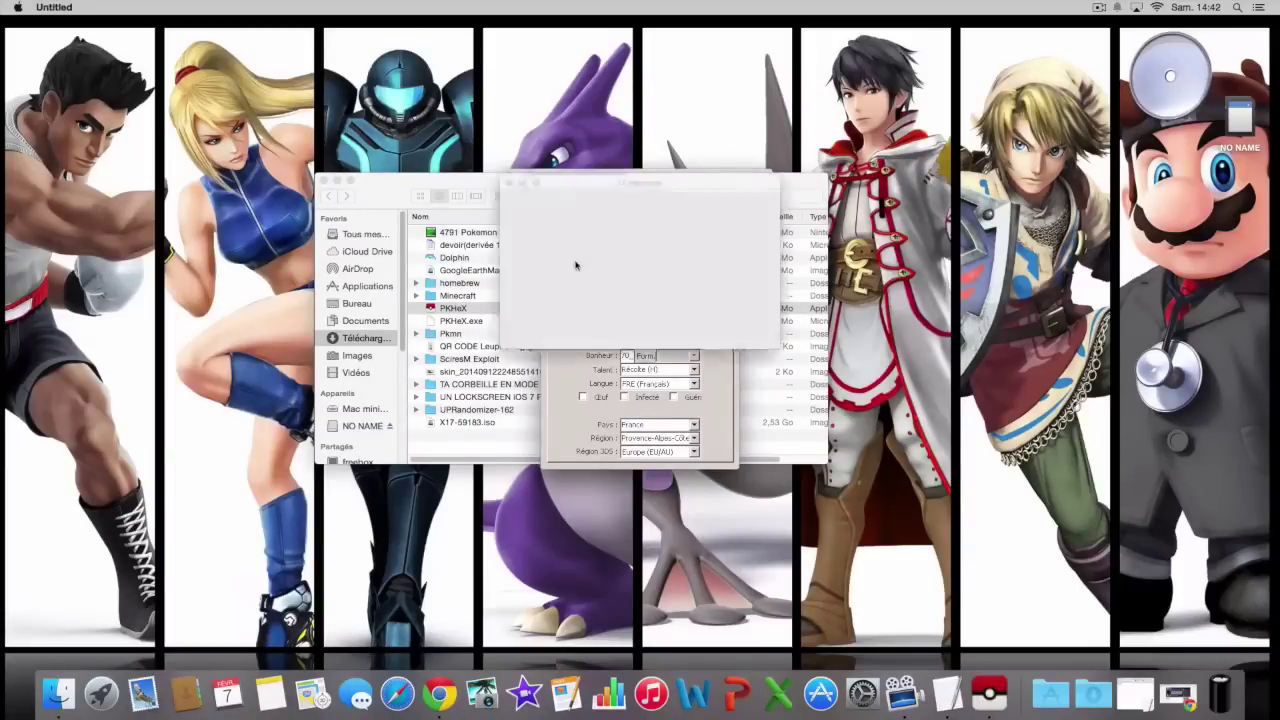
key(Return)
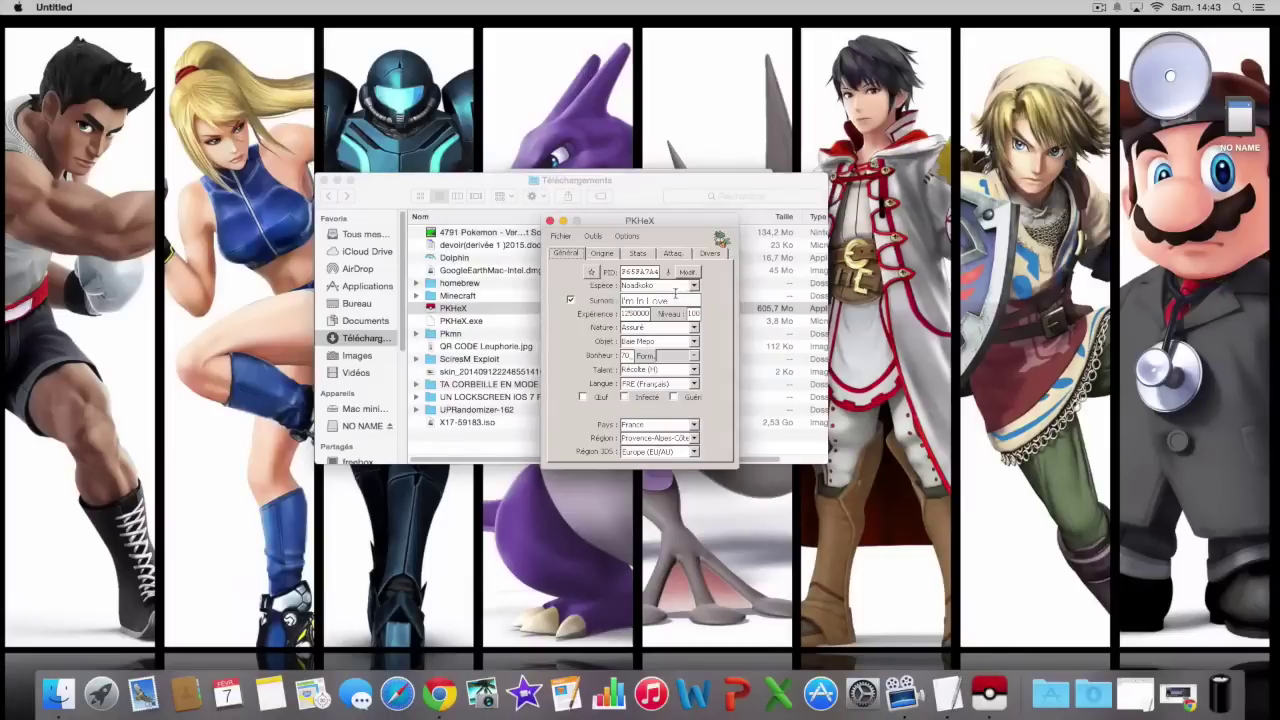
Save the Noadkoko in EKX format as I'm In Love - F65FA7A4 in the Pkmn folder and close PKHeX.
click(560, 236)
click(576, 266)
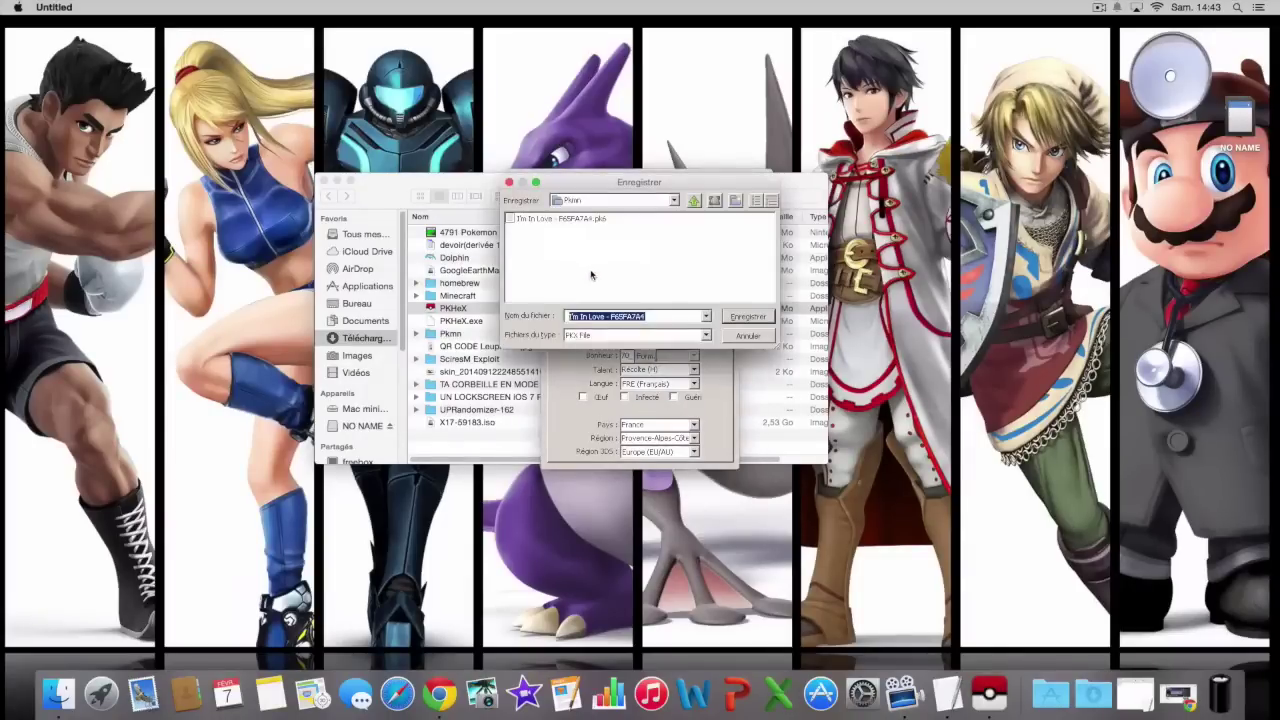
click(649, 338)
click(617, 358)
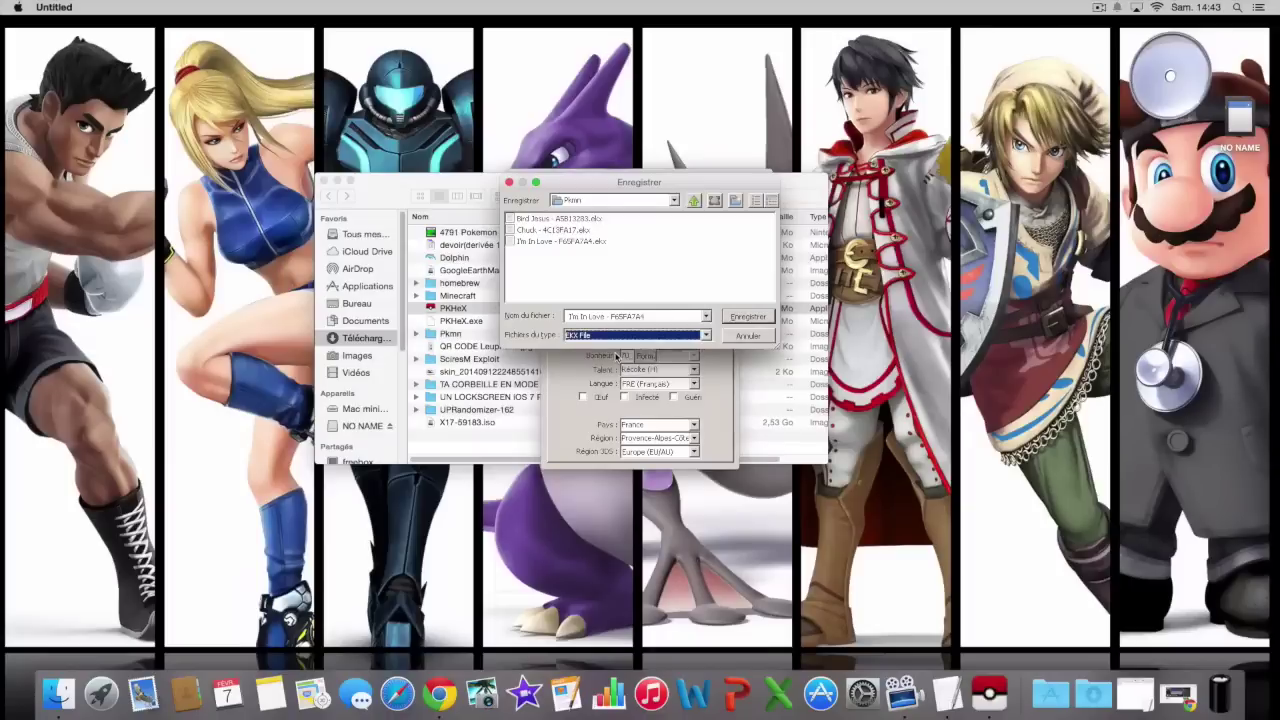
click(742, 316)
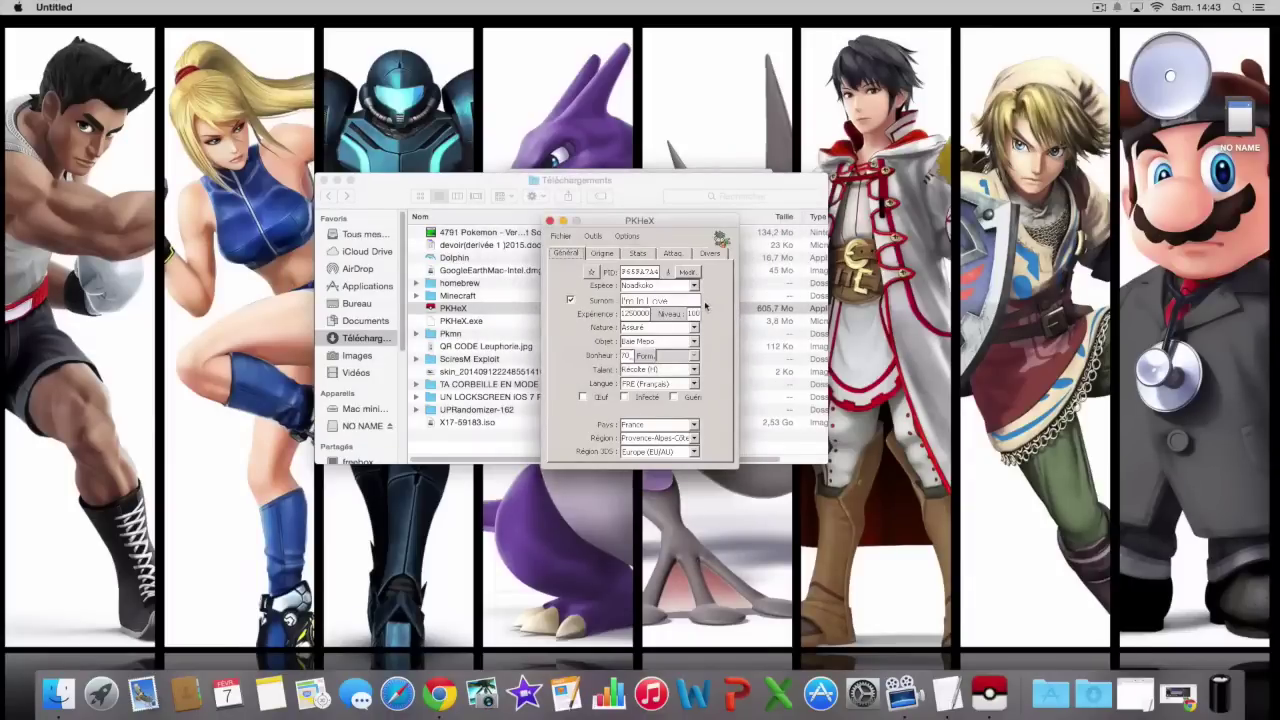
mouse_move(629, 277)
click(549, 221)
Move the PK6 copy of I'm In Love in the Pkmn folder to the trash.
double_click(491, 335)
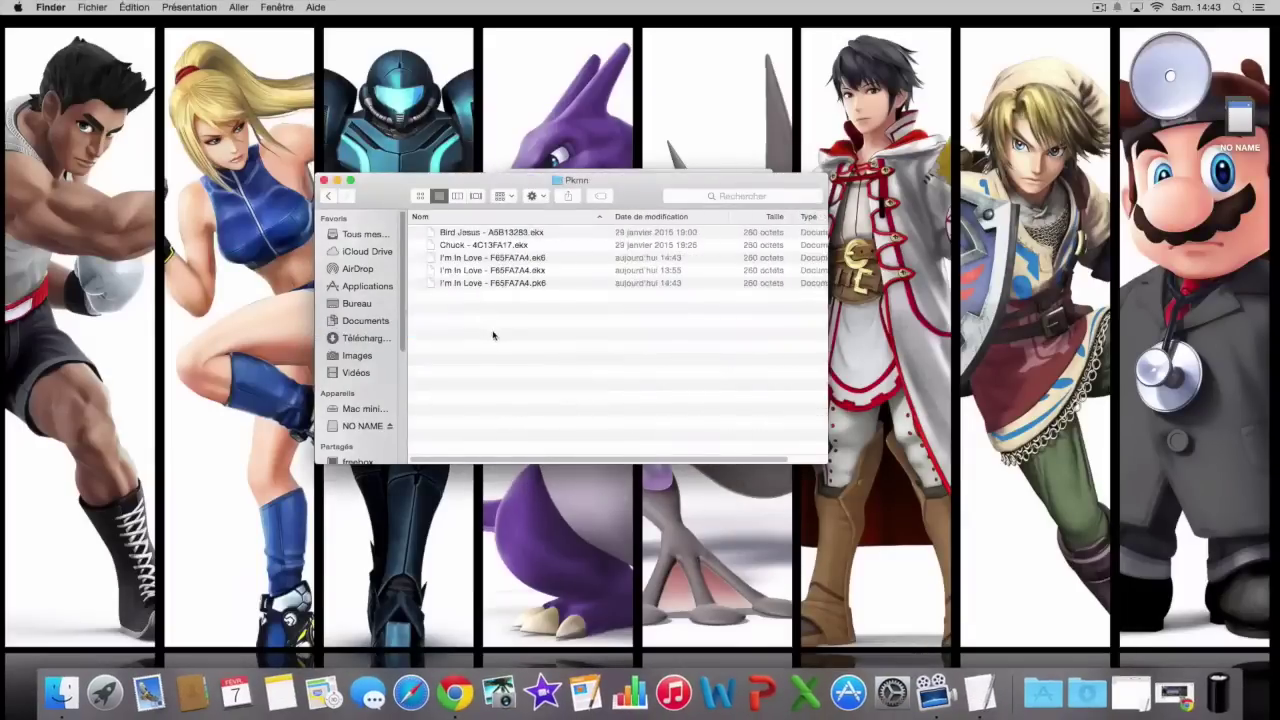
right_click(550, 272)
right_click(535, 283)
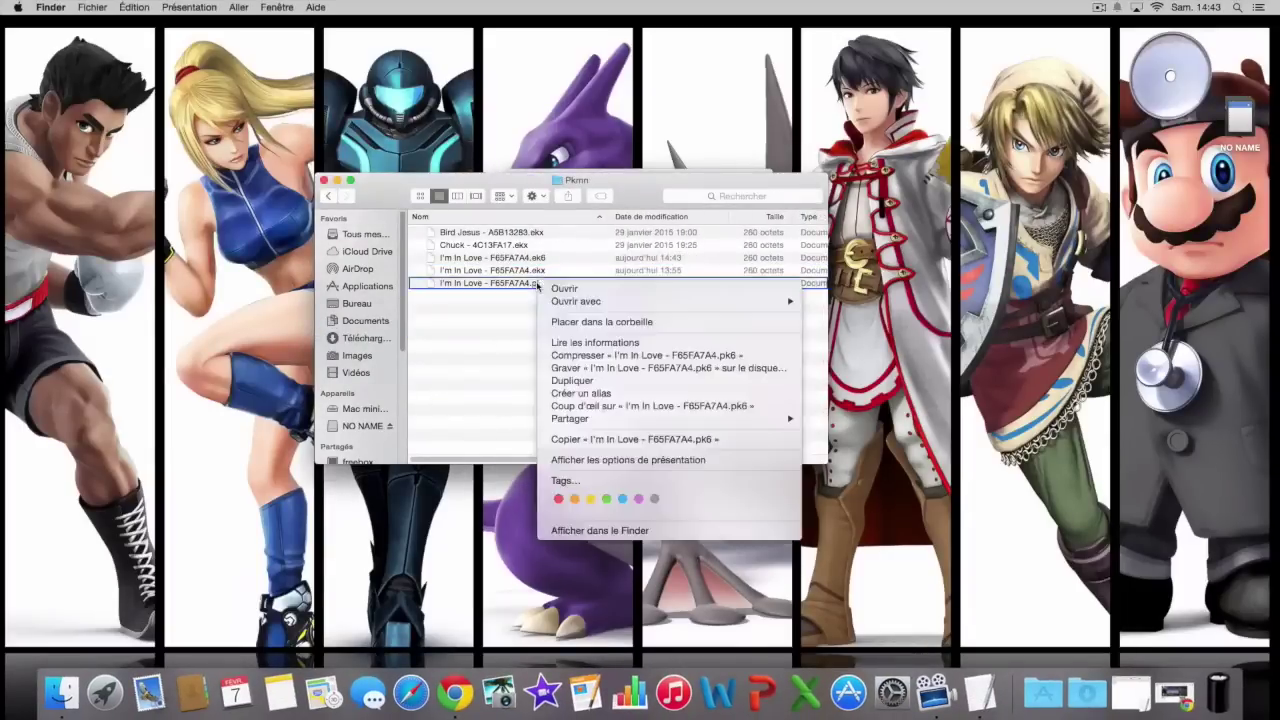
click(603, 321)
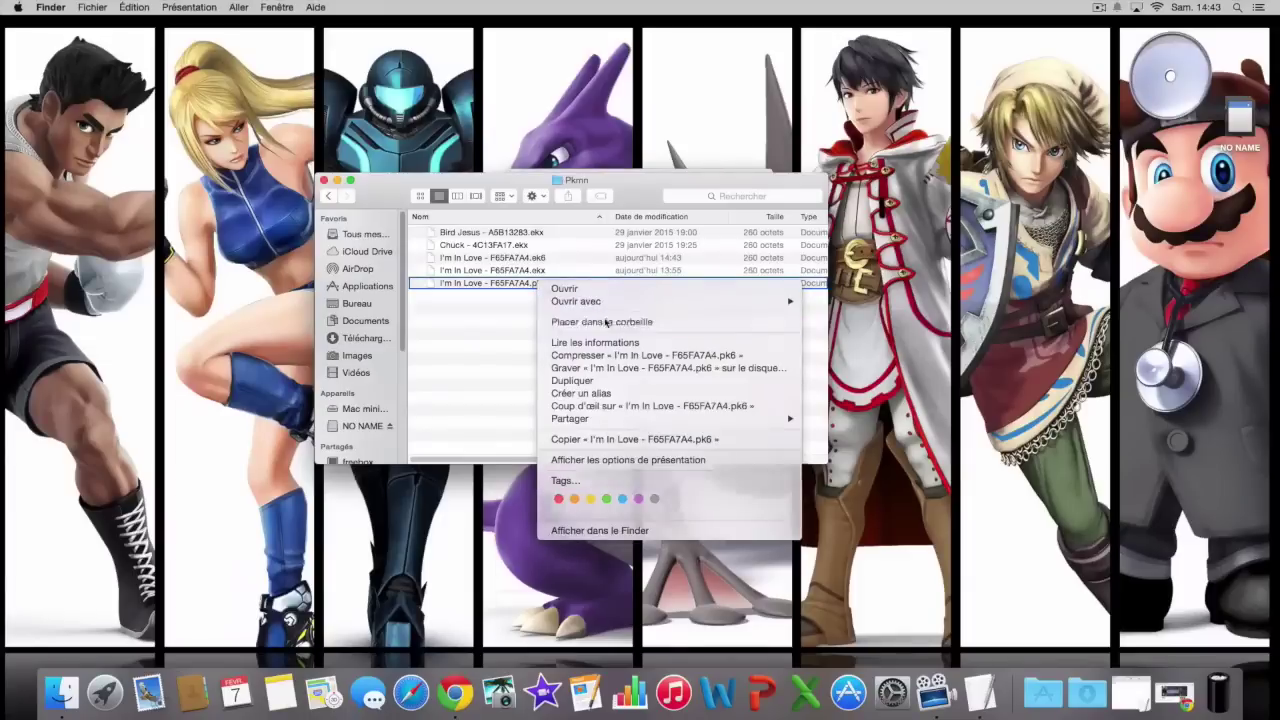
Rename the I'm In Love - F65FA7A4.ek6 file in the Pkmn folder as pokemon.ek6.
click(532, 258)
click(528, 258)
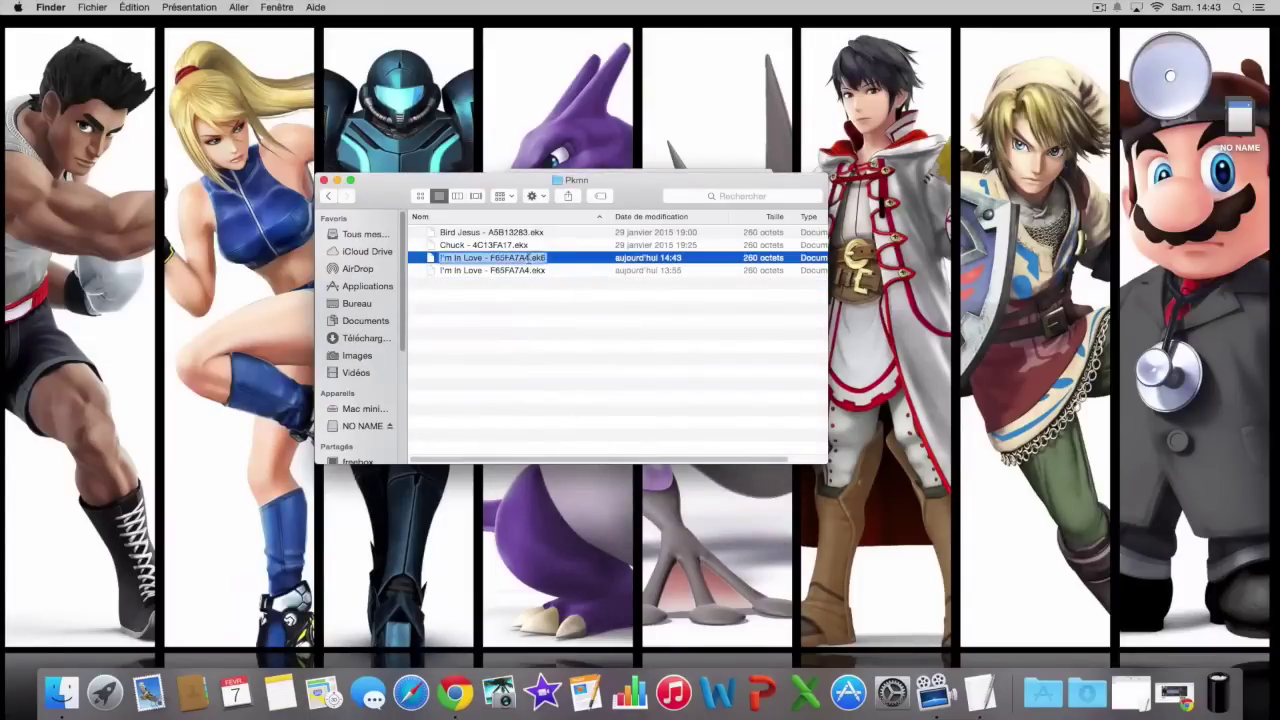
click(529, 258)
key(shift+alt+Left)
key(shift+alt+Left)
key(shift+alt+Left)
key(shift+alt+Left)
text(pokemon)
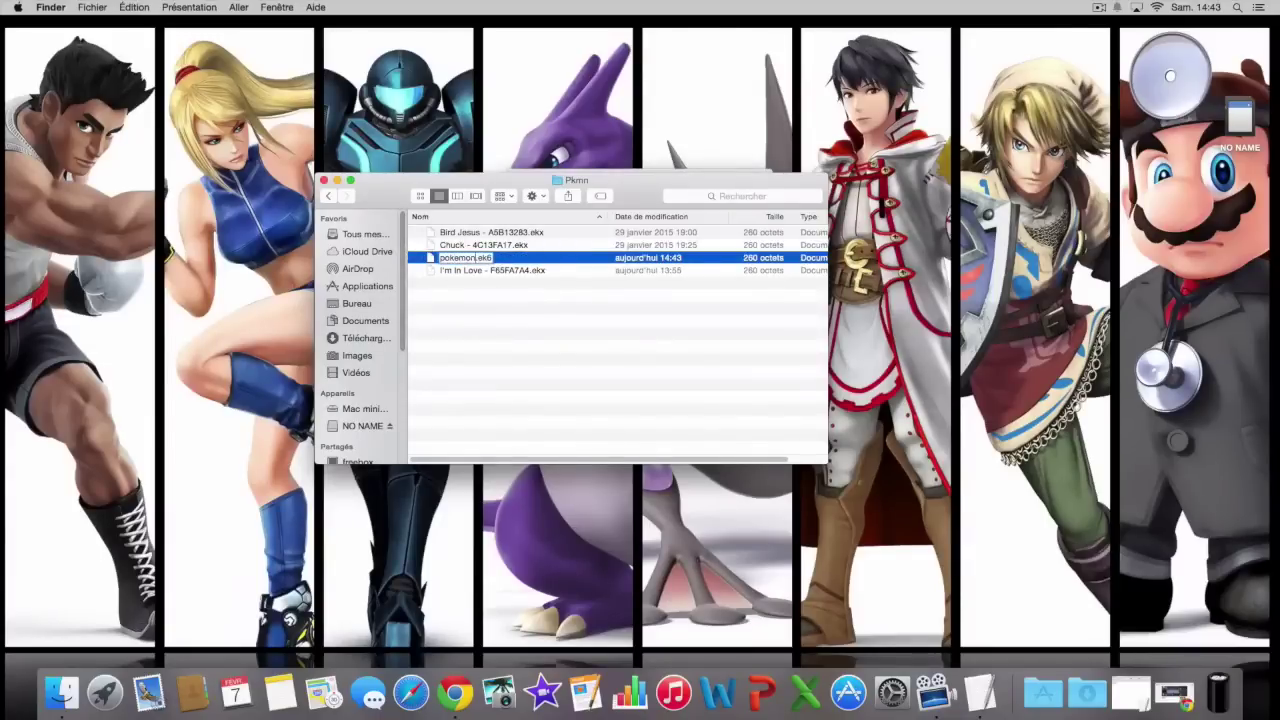
key(Return)
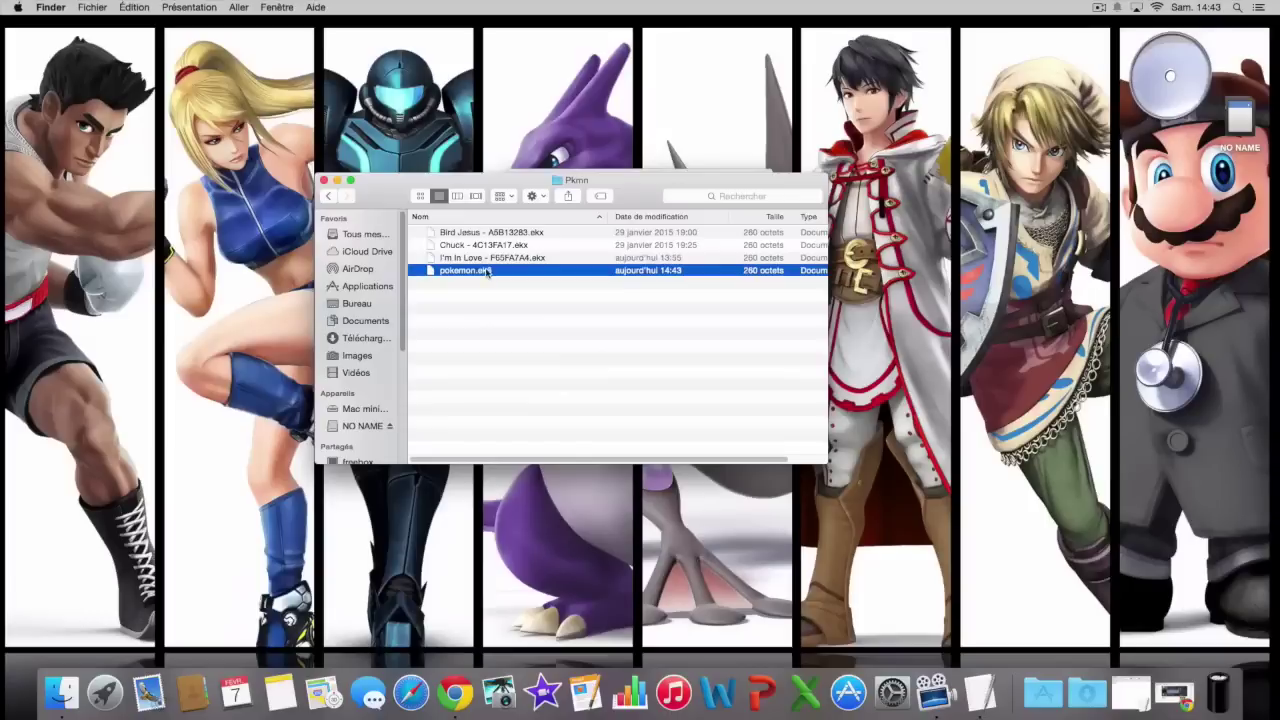
Change the extension of the pokemon file from ek6 to ekx.
key(Return)
key(Right)
key(BackSpace)
text(x)
key(Return)
drag(485, 272, 342, 428)
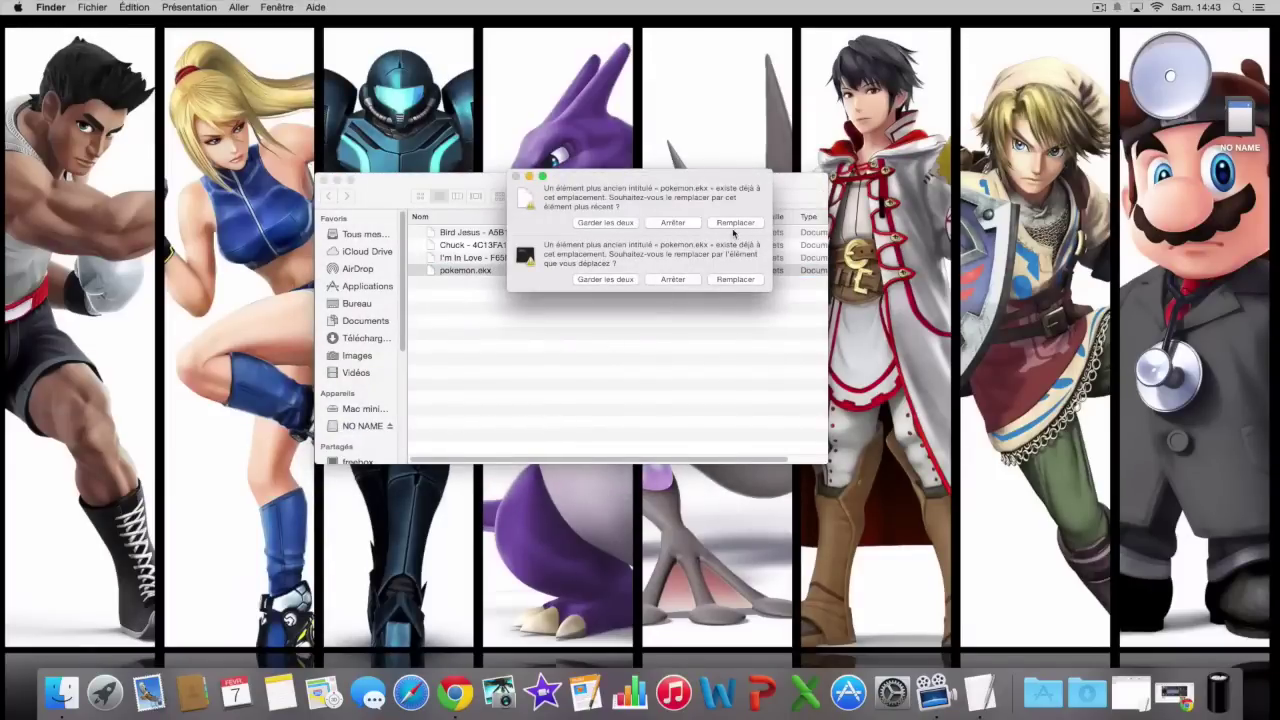
click(672, 222)
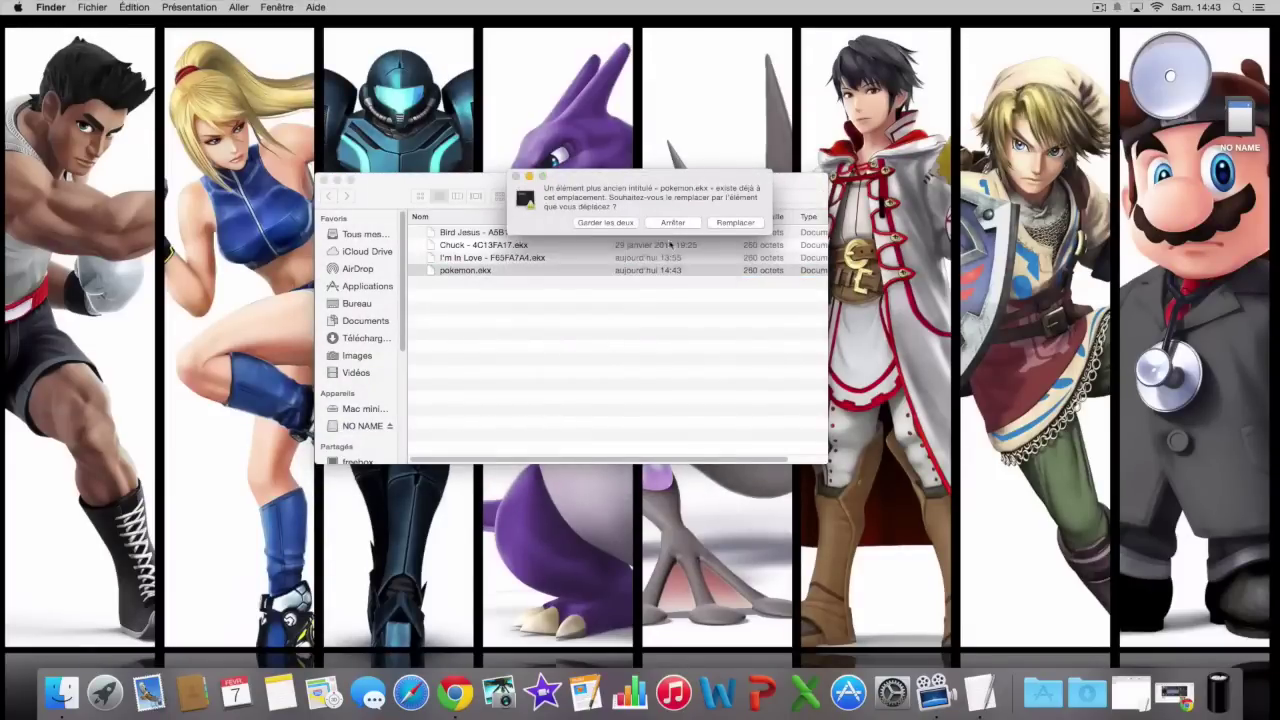
click(672, 223)
Move the old pokemon.ekx on the NO NAME card to the trash.
click(368, 426)
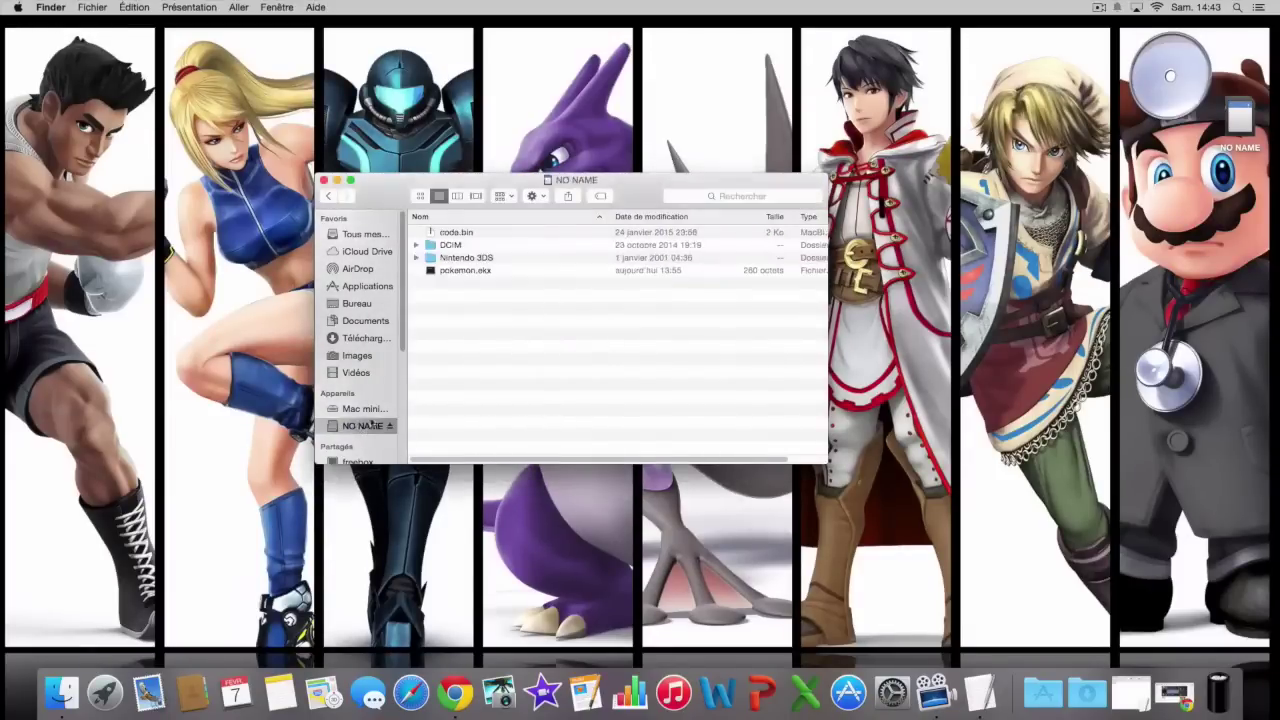
right_click(492, 271)
click(385, 350)
Open the Pkmn folder in the downloads and copy the name of the older I'm In Love - F65FA7A4.ekx file.
click(376, 342)
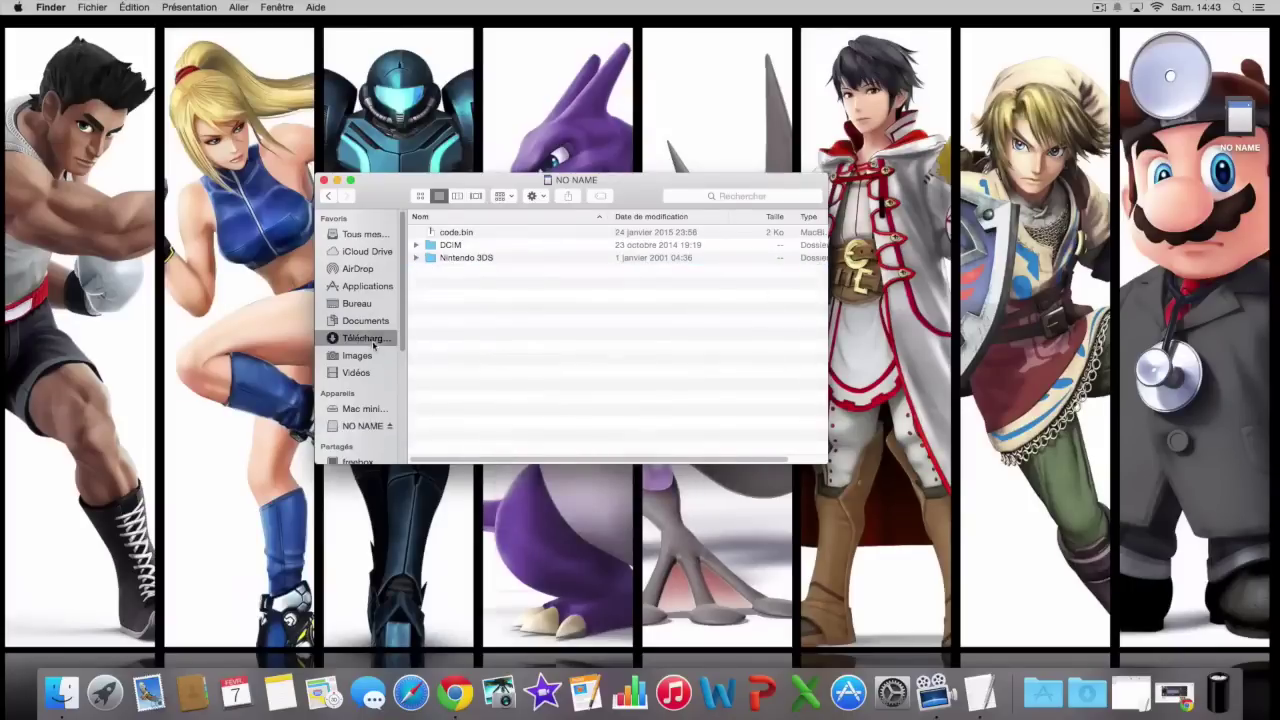
click(472, 336)
double_click(472, 338)
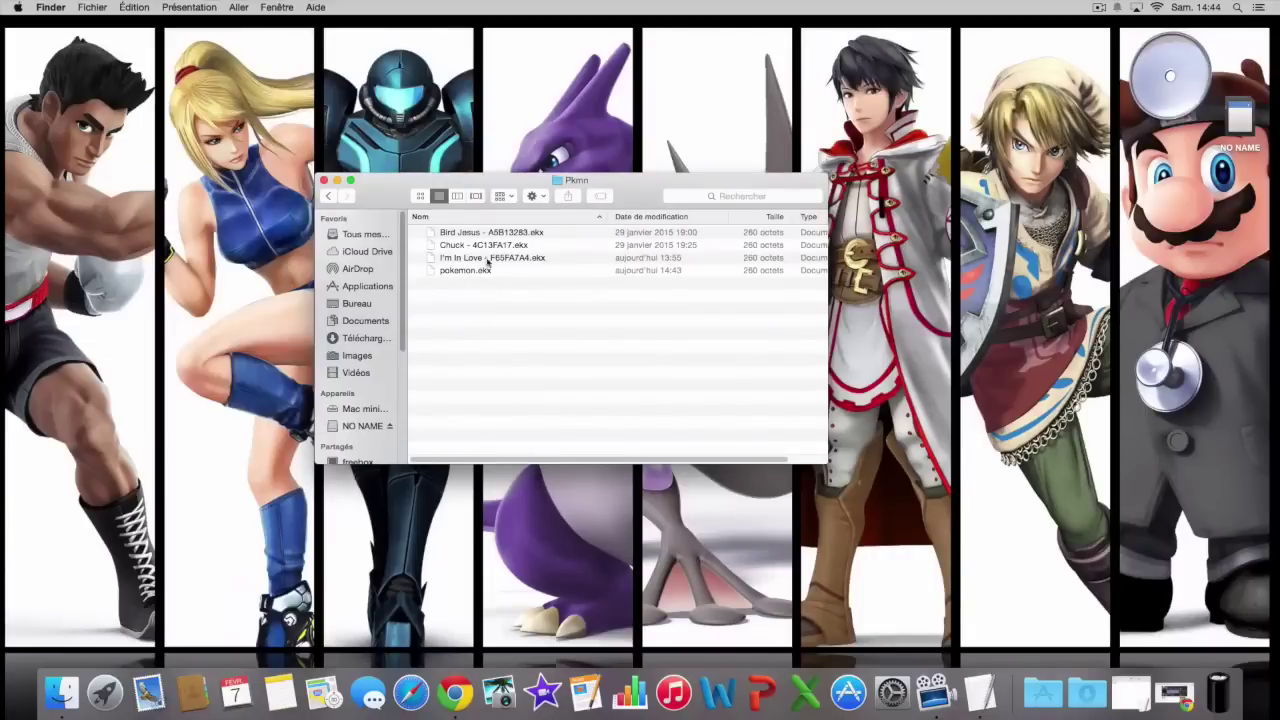
click(532, 261)
key(Return)
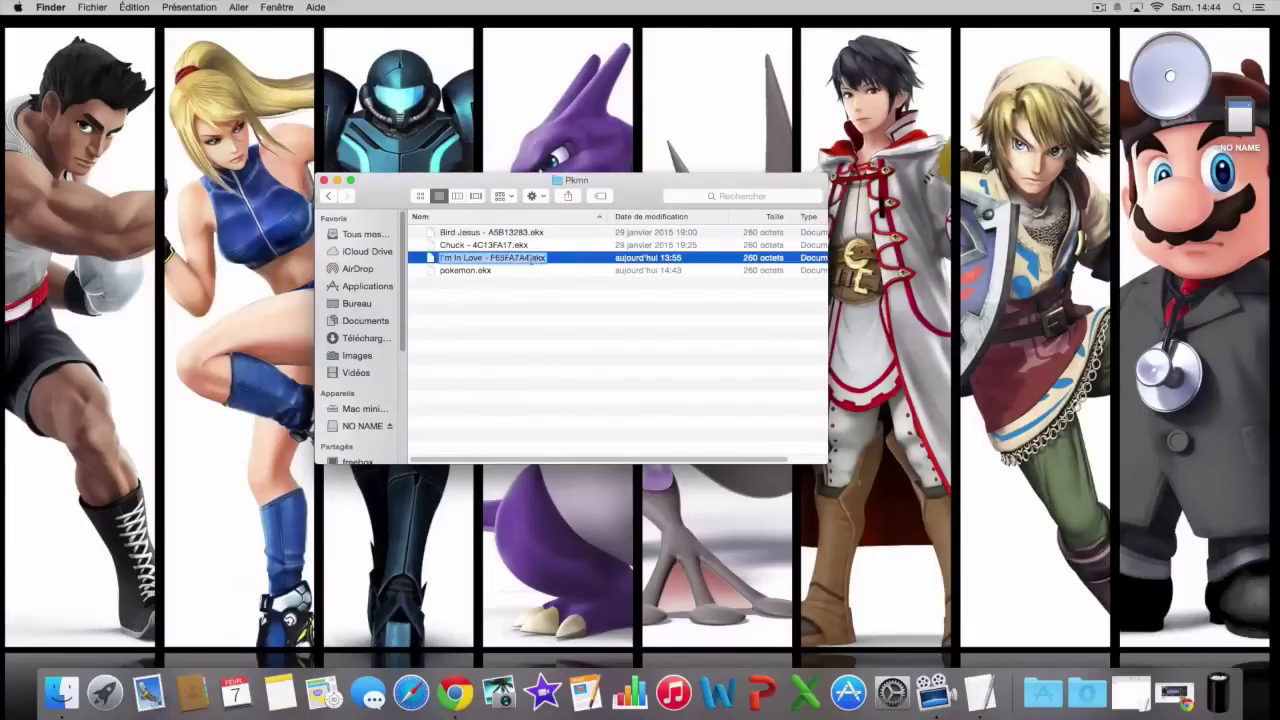
right_click(460, 256)
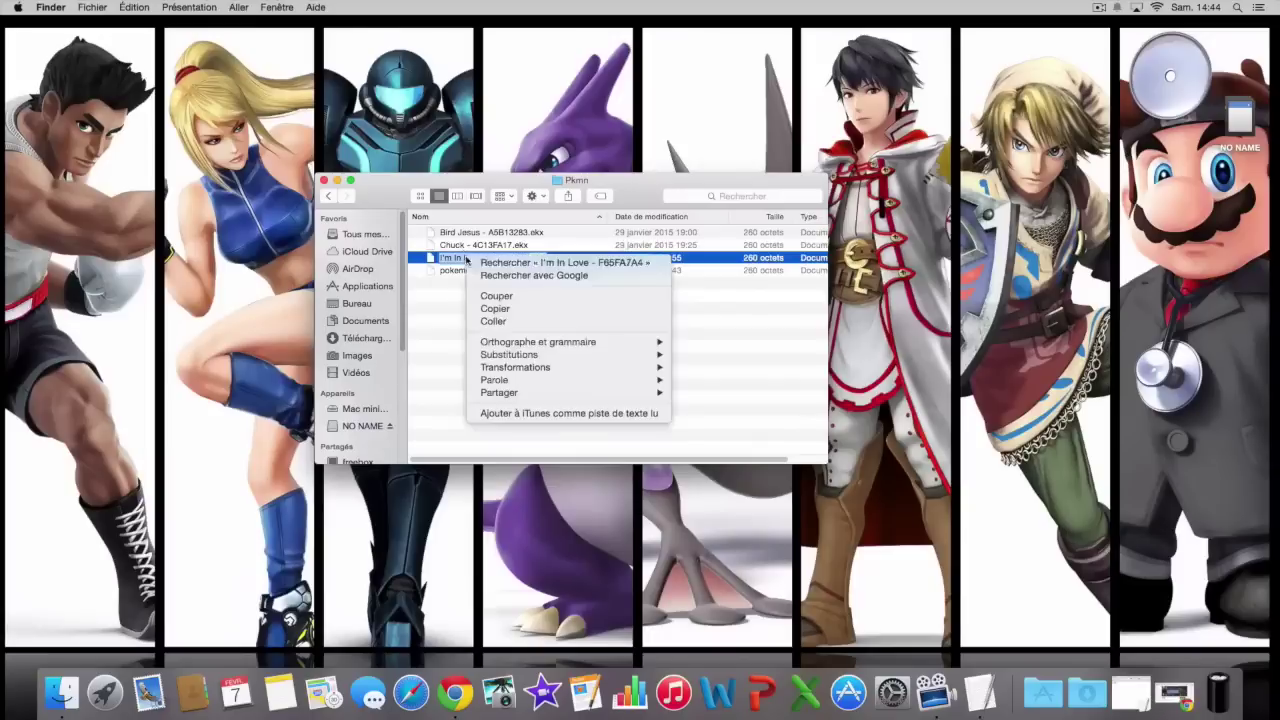
click(492, 309)
Try to rename pokemon.ekx as I'm In Love - F65FA7A4.ekx with the copied name.
click(455, 270)
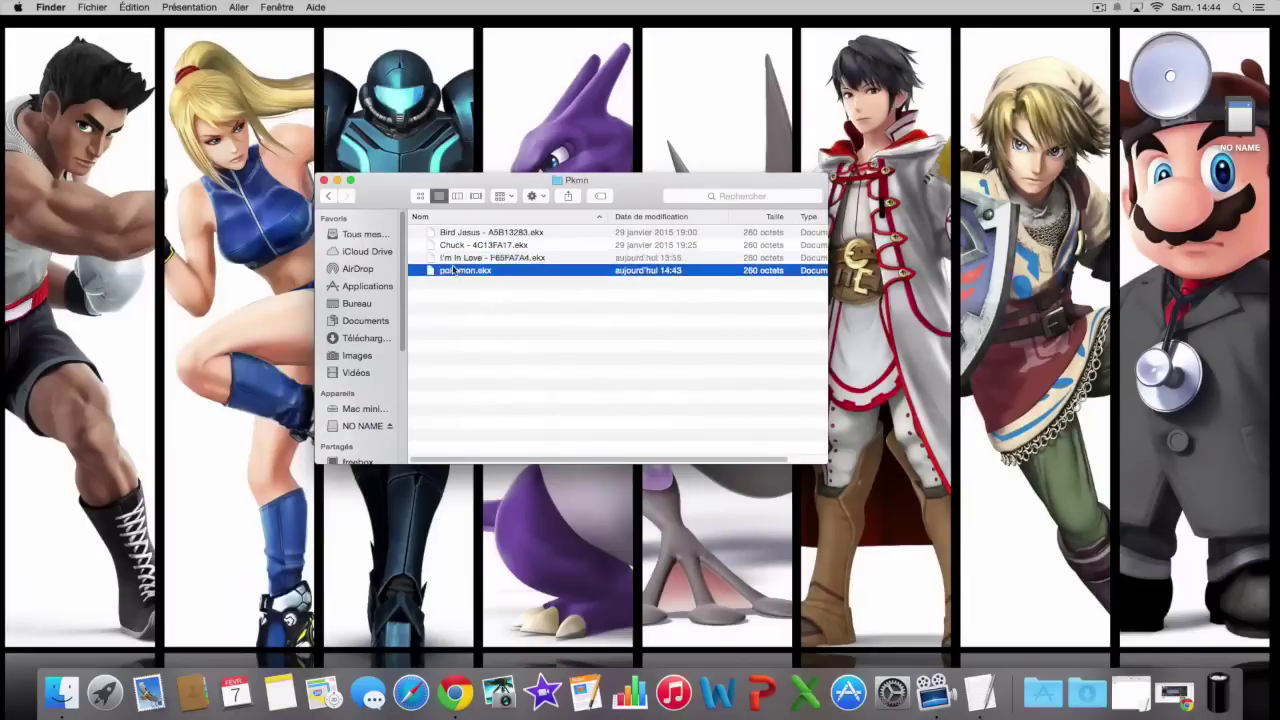
key(Return)
key(Right)
key(super+a)
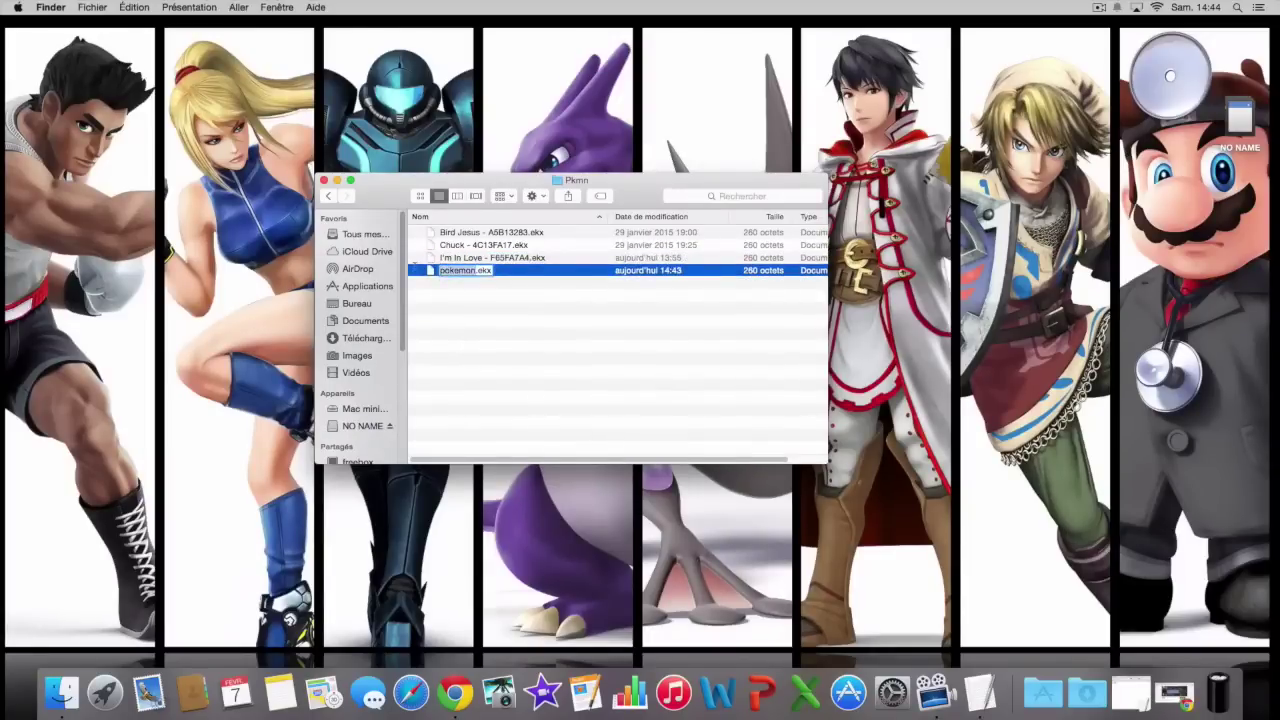
right_click(441, 270)
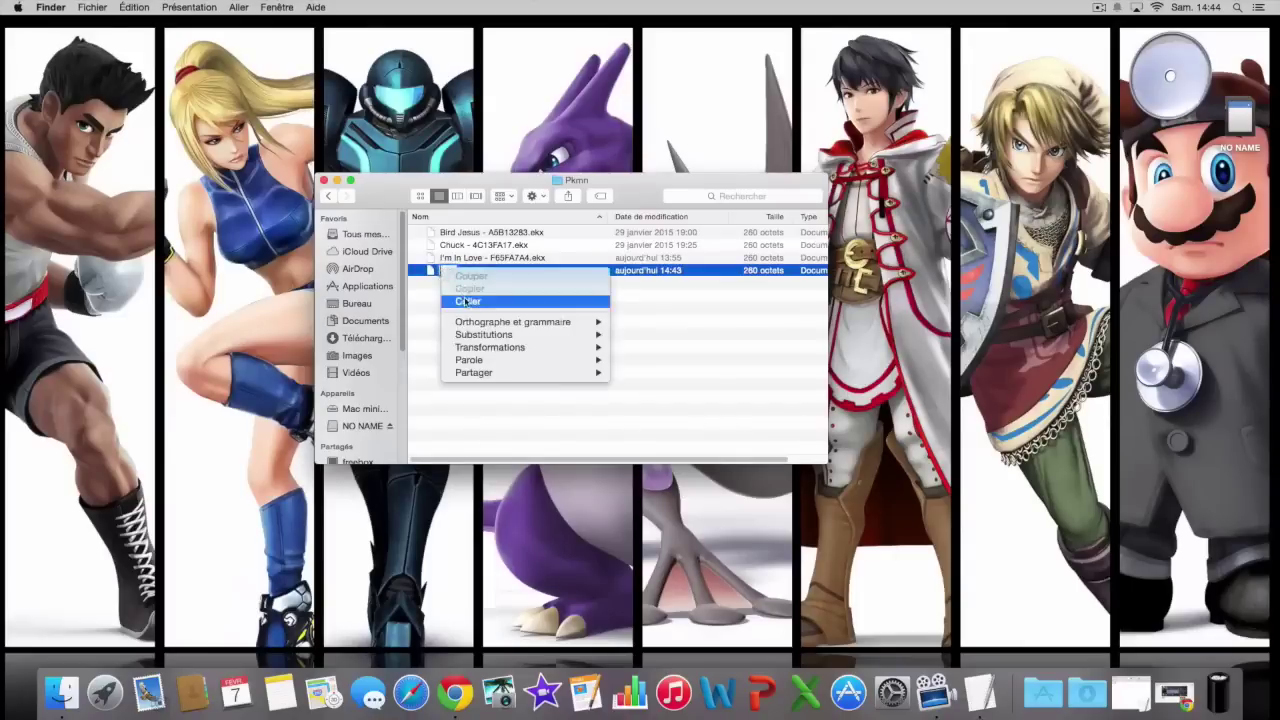
click(465, 302)
click(500, 300)
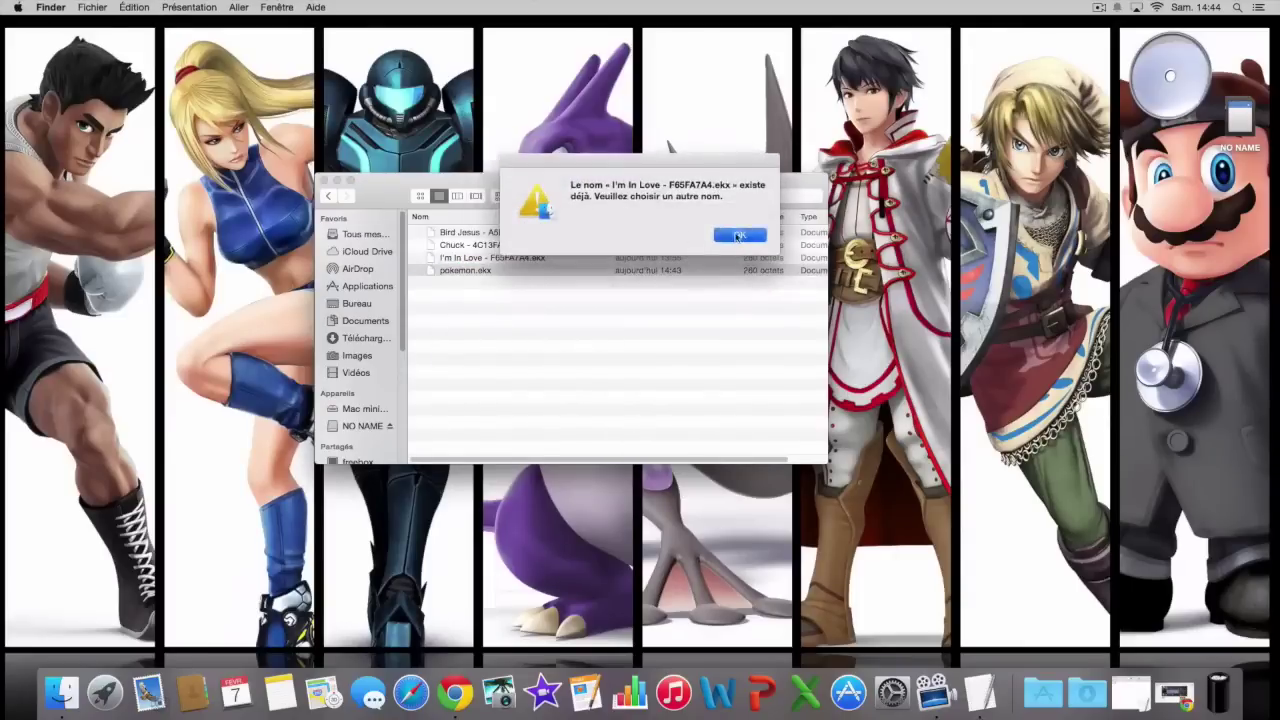
click(738, 236)
Copy the older I'm In Love file's name again and rename that file as I'm In Love - F65FA7A.ekx.
click(528, 260)
key(Return)
key(super+c)
key(Right)
key(BackSpace)
key(Return)
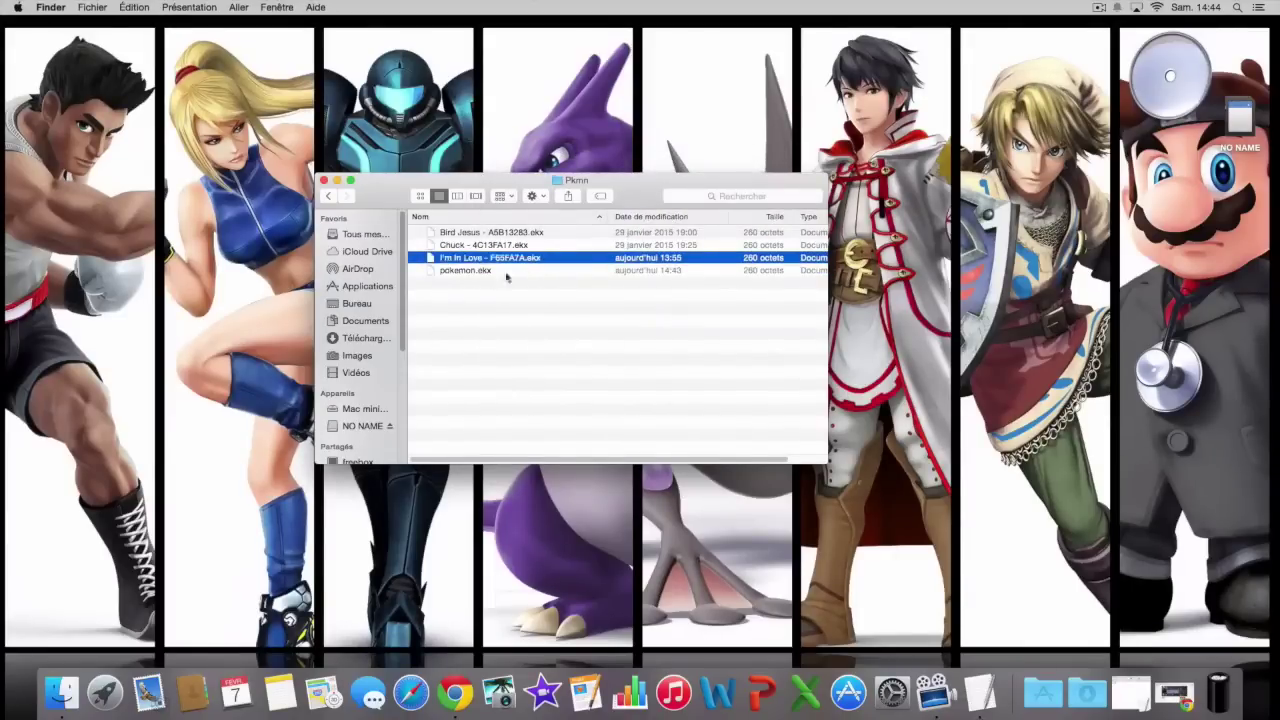
Insert the copied name before the current name of pokemon.ekx, making it I'm In Love - F65FA7A4pokemon.ekx.
click(448, 272)
click(440, 271)
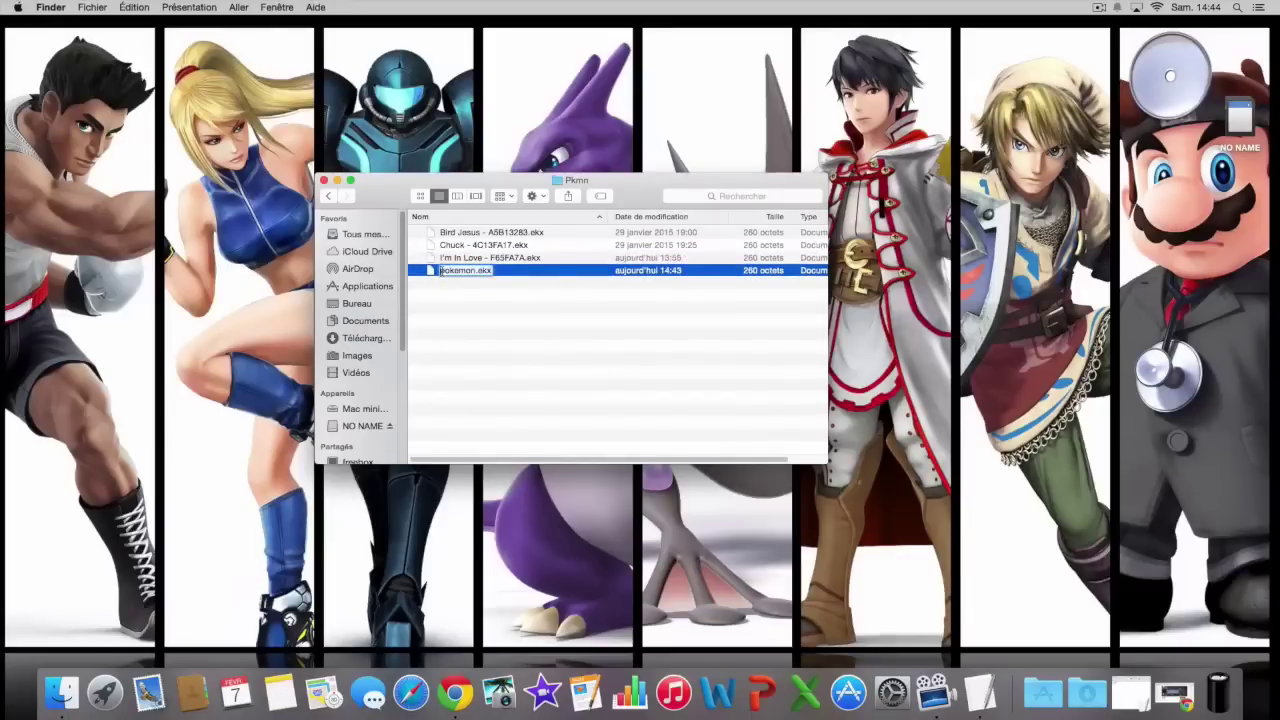
right_click(440, 272)
click(493, 302)
key(Return)
Move the older I'm In Love - F65FA7A.ekx file to the trash and open the NO NAME card.
right_click(504, 258)
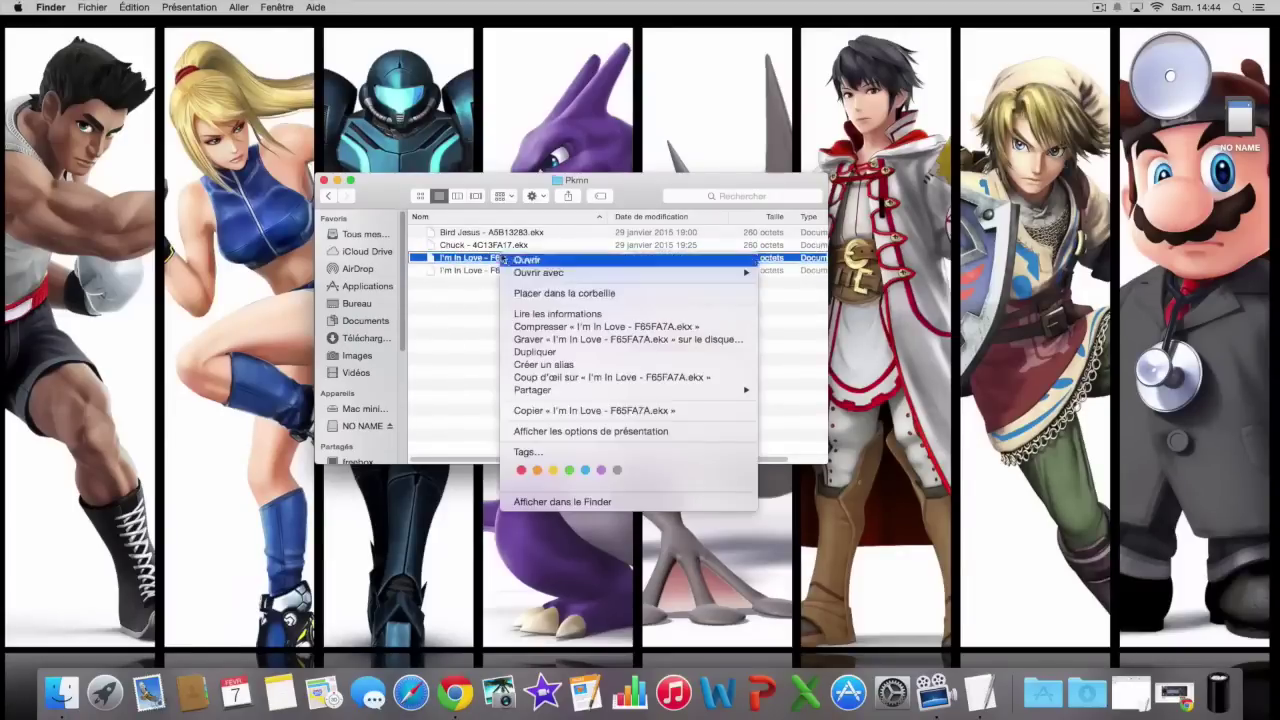
click(545, 293)
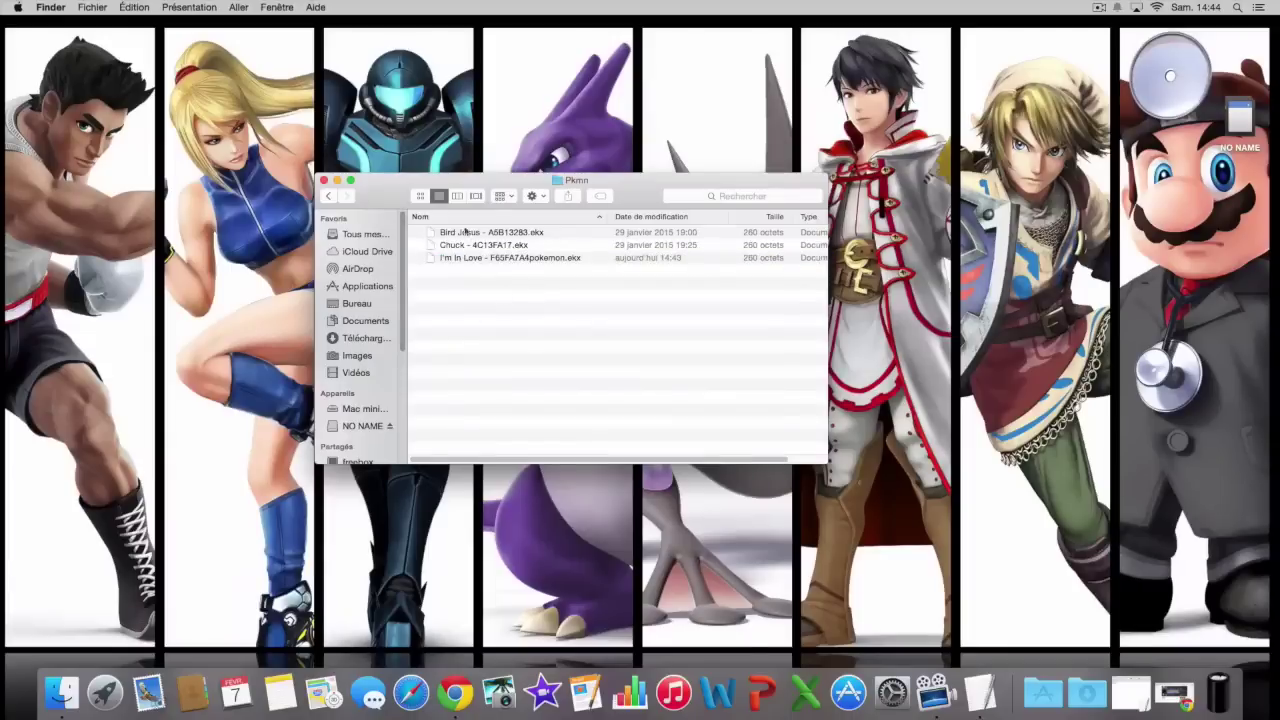
click(331, 196)
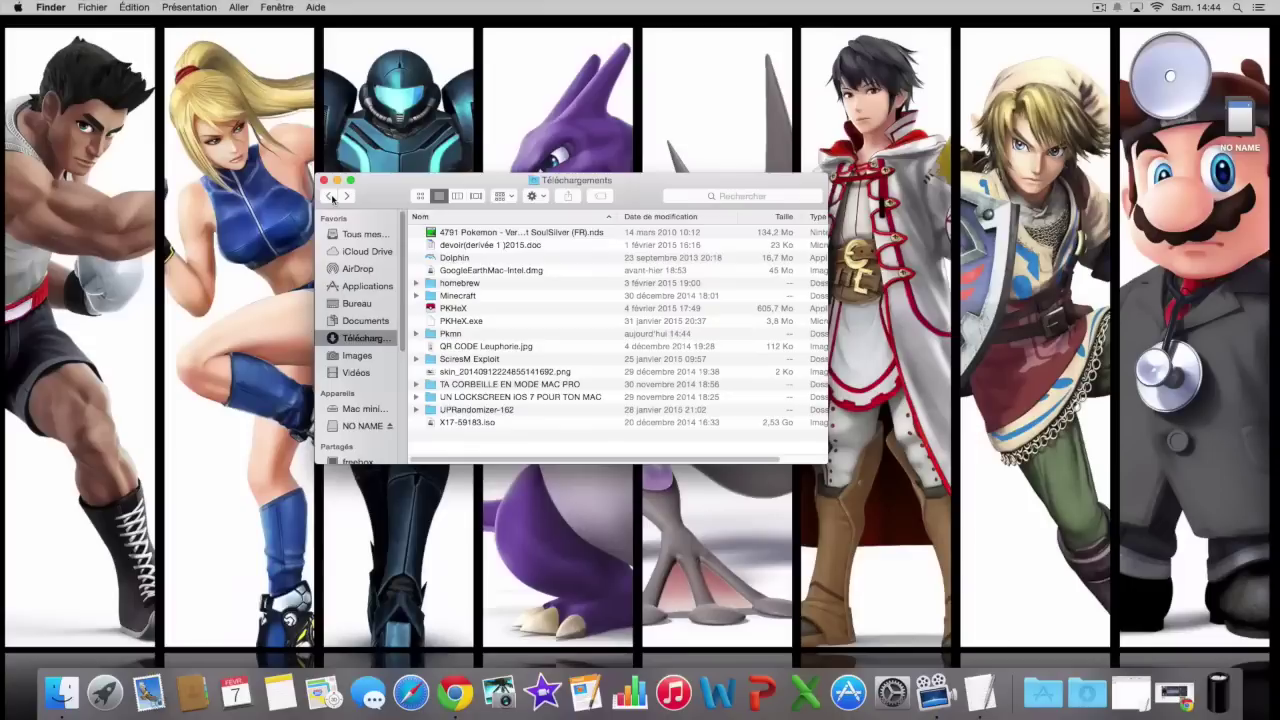
click(365, 425)
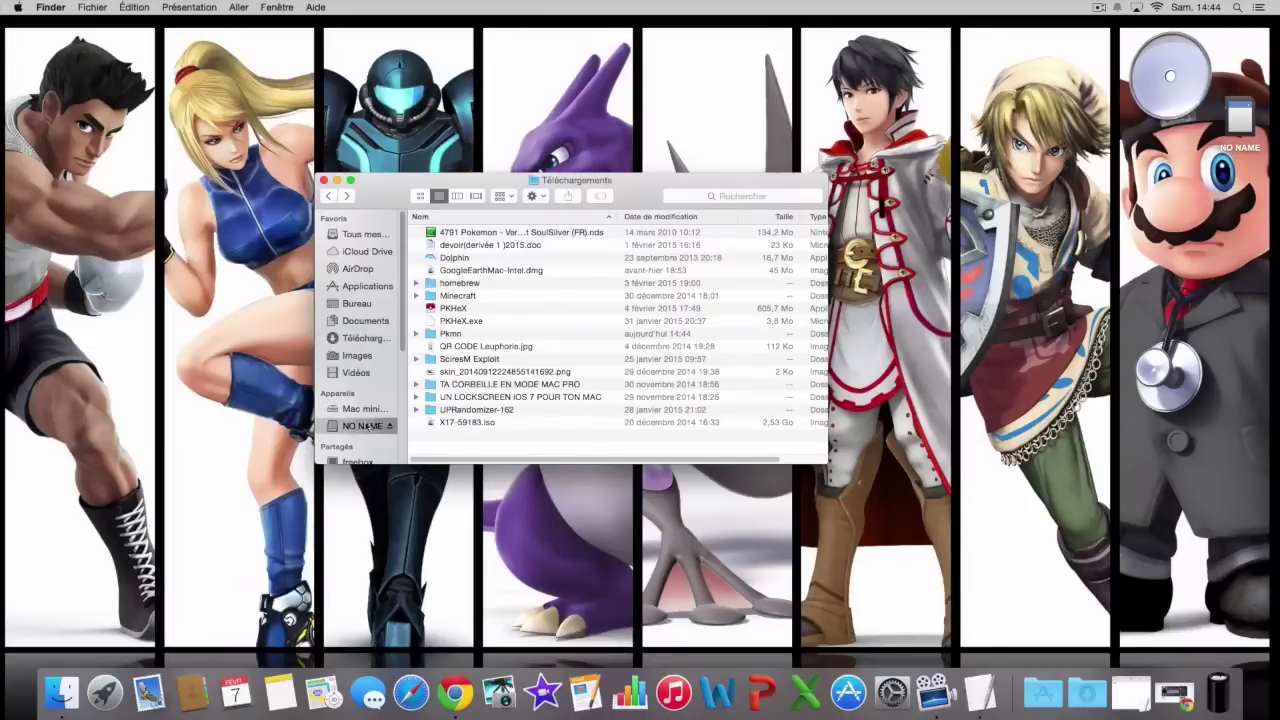